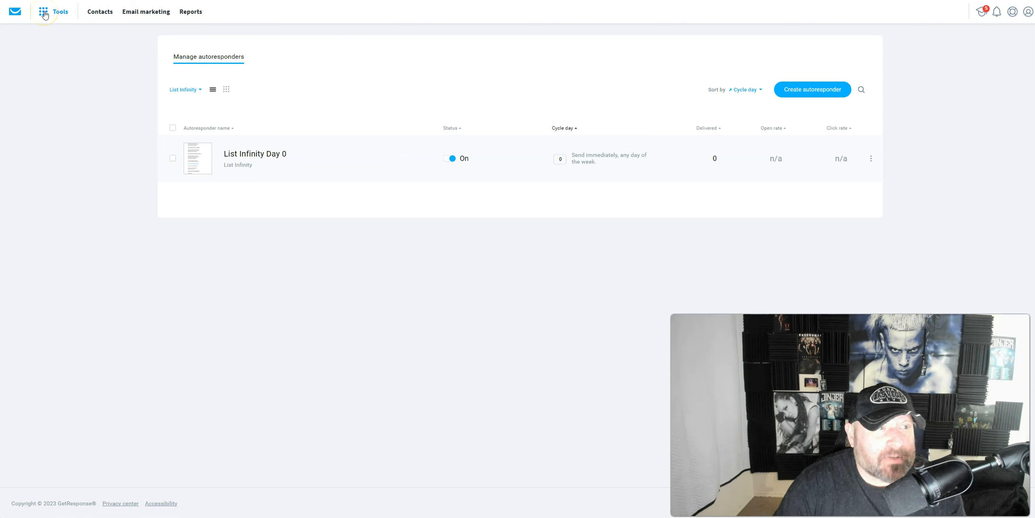
Step: Open the autoresponder manager and browse the contact lists offered in its list filter
left_click(44, 12)
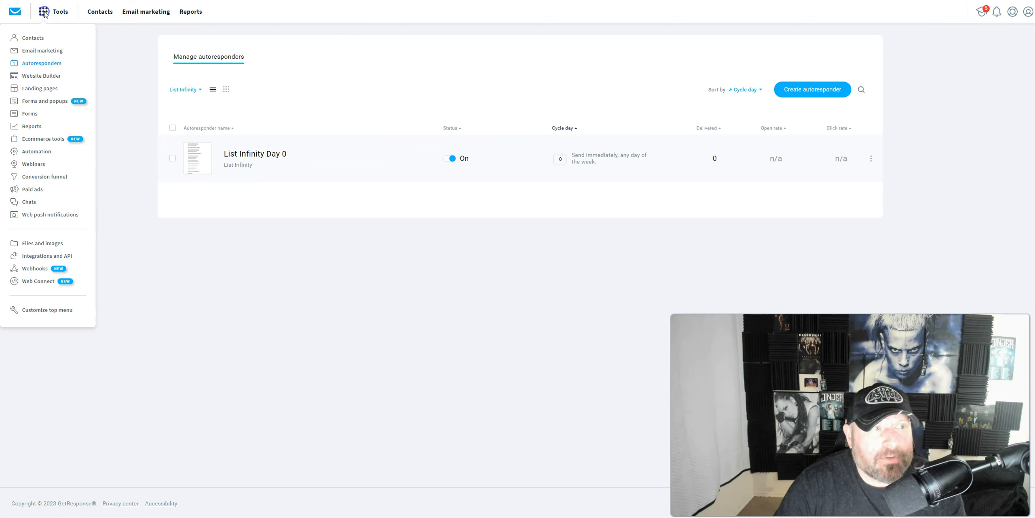
left_click(39, 64)
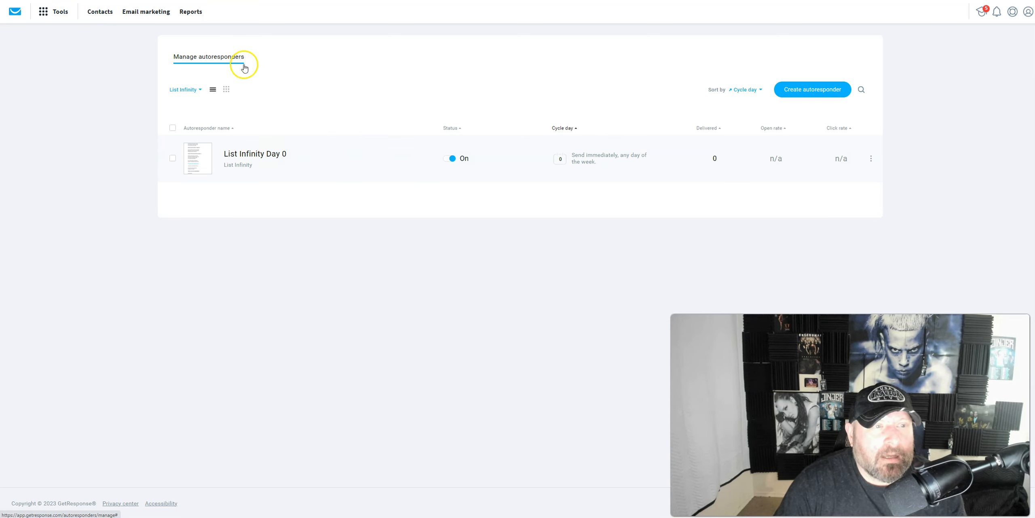
left_click(200, 90)
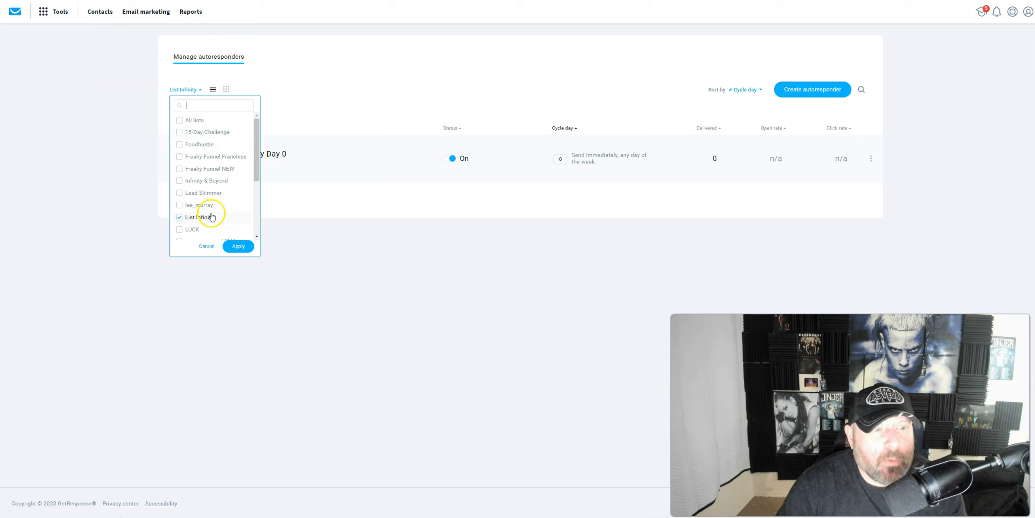
left_click_drag(258, 134, 244, 196)
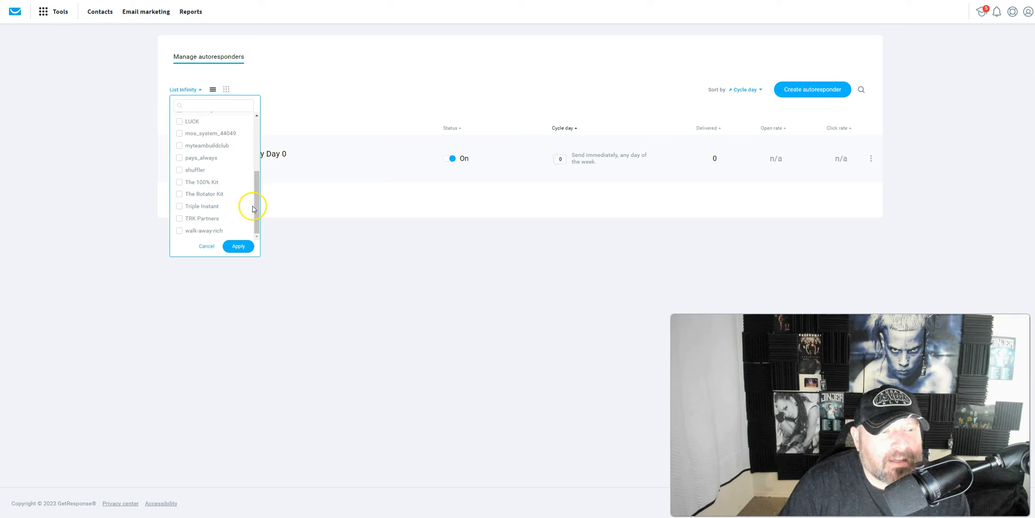
left_click_drag(258, 213, 259, 196)
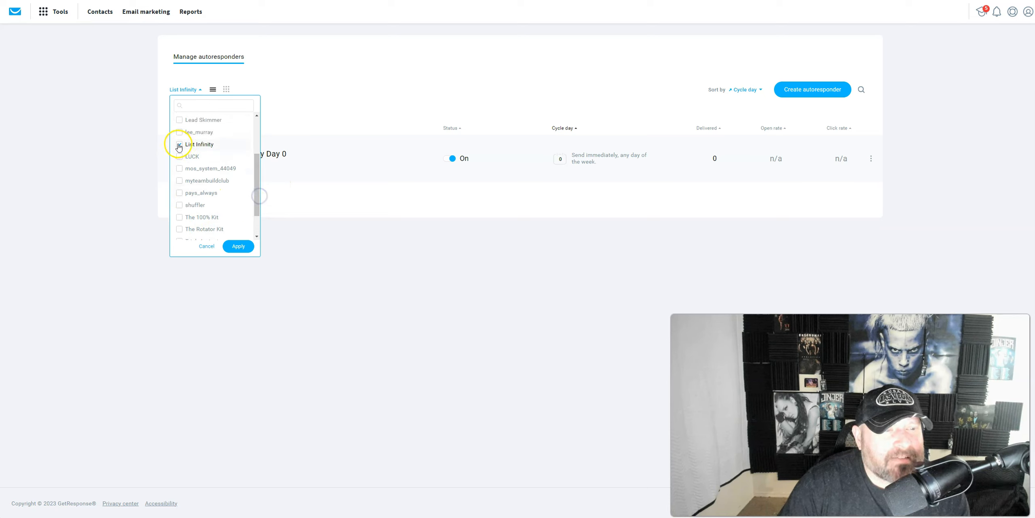
left_click(344, 95)
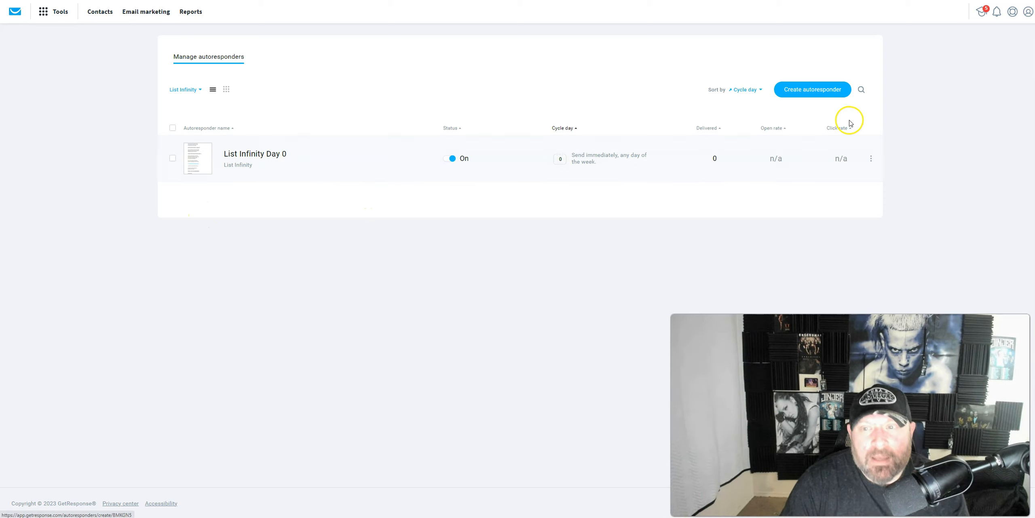
Step: Create an autoresponder in the new Email Creator and link it to the List Infinity list
left_click(797, 92)
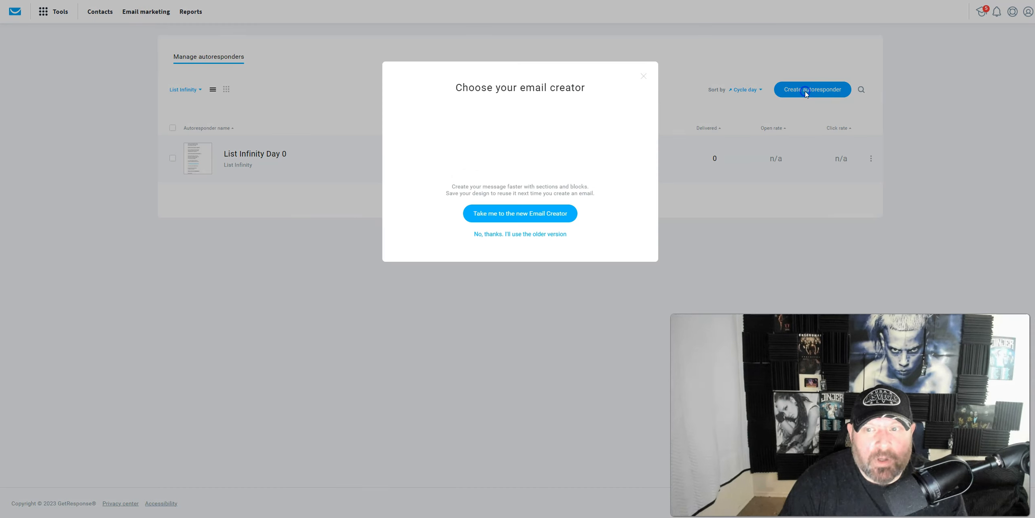
left_click(520, 213)
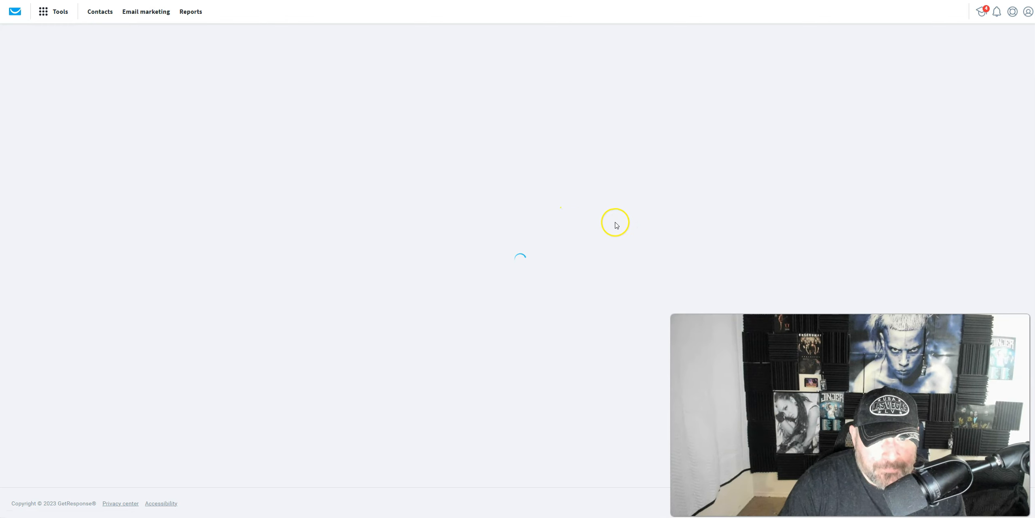
double_click(417, 188)
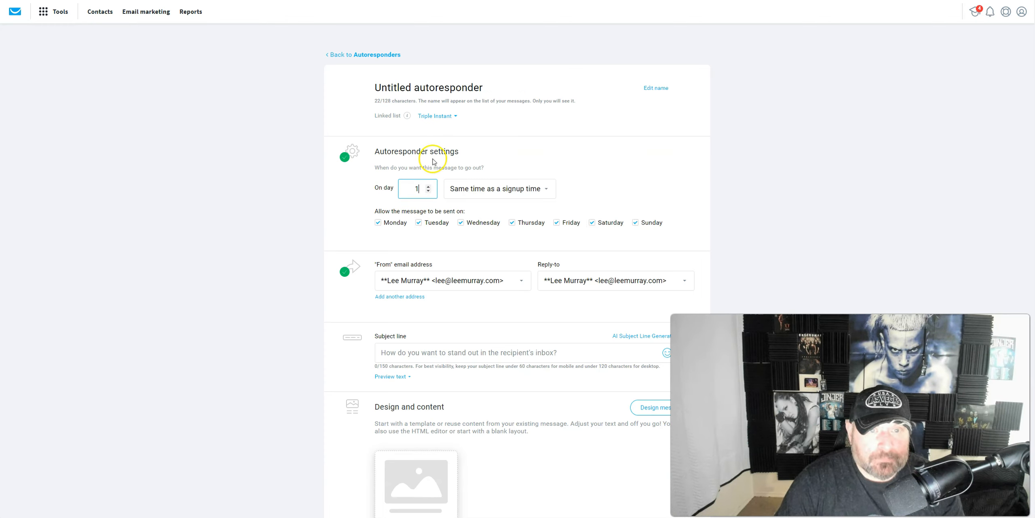
left_click(443, 117)
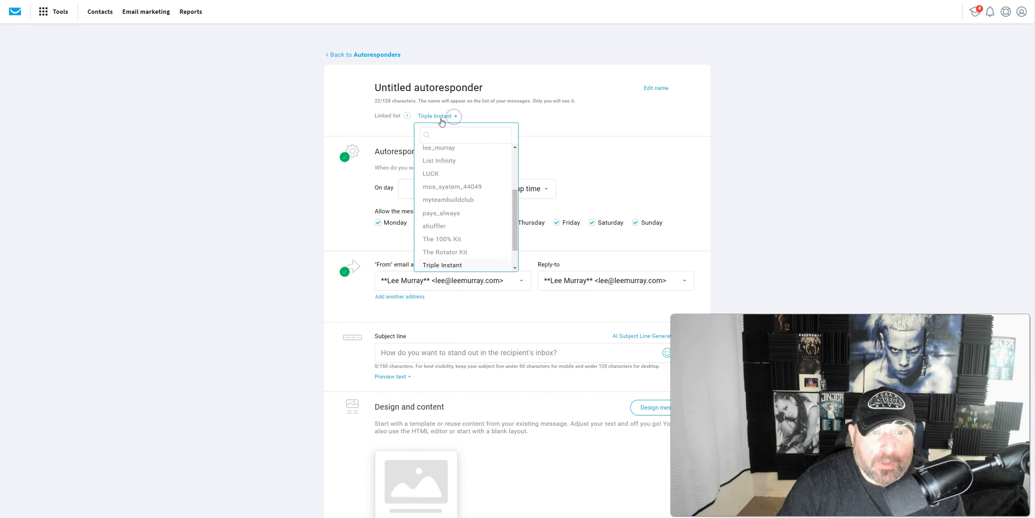
left_click(444, 161)
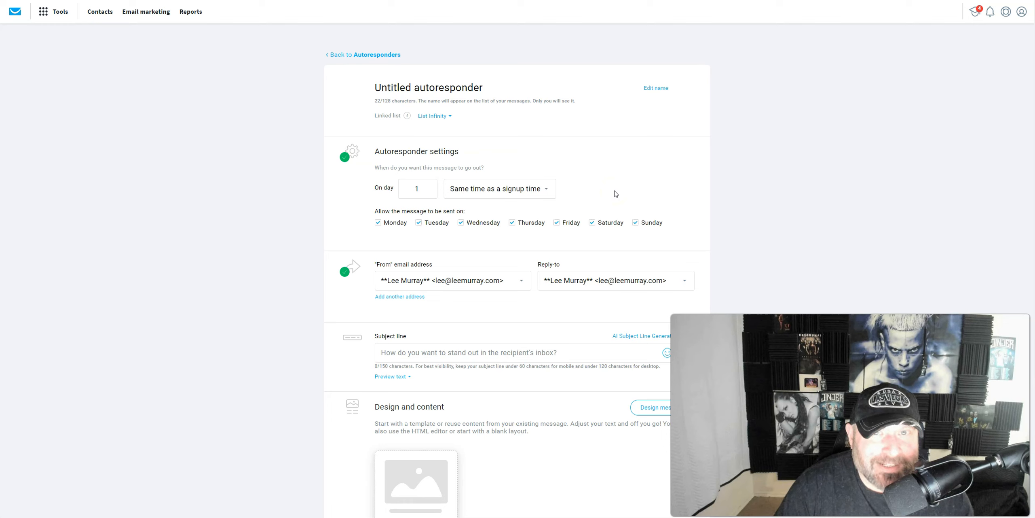
left_click(591, 194)
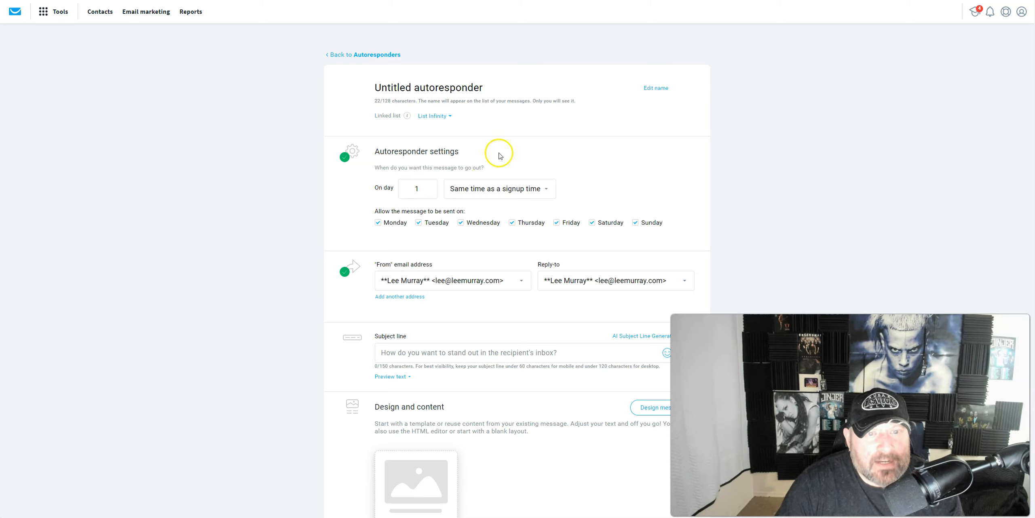
Step: Set the autoresponder's send day to 31 and name it Day 31
left_click(417, 189)
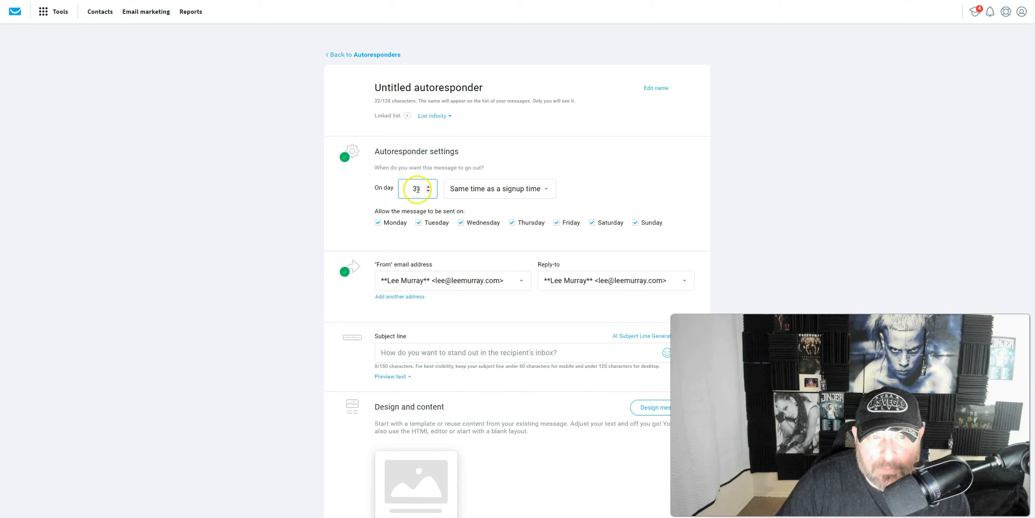
left_click(391, 89)
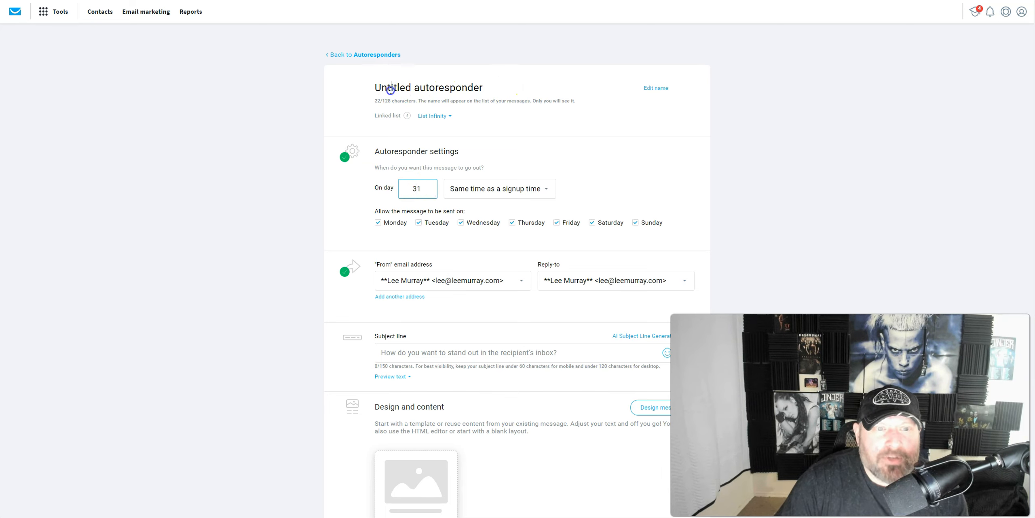
triple_click(423, 88)
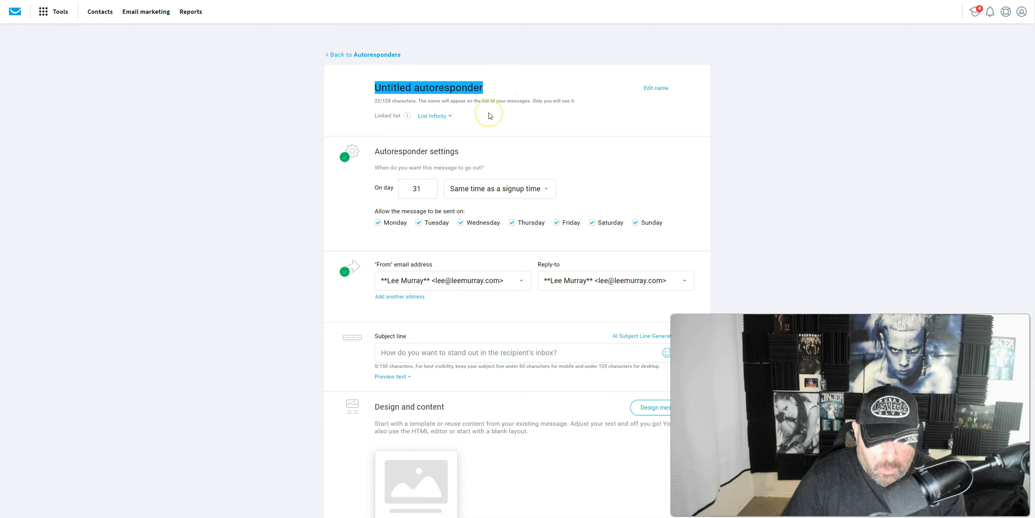
type("Day 31")
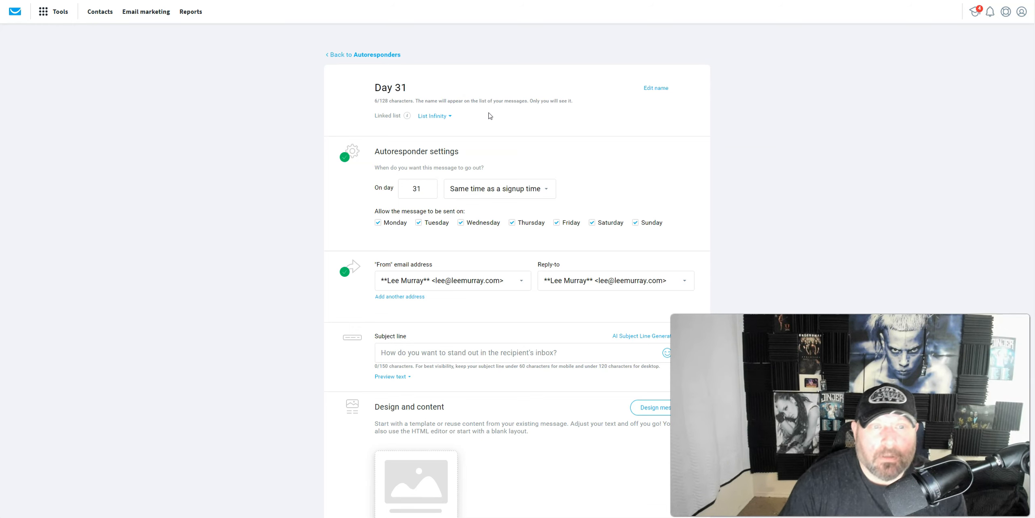
left_click(528, 106)
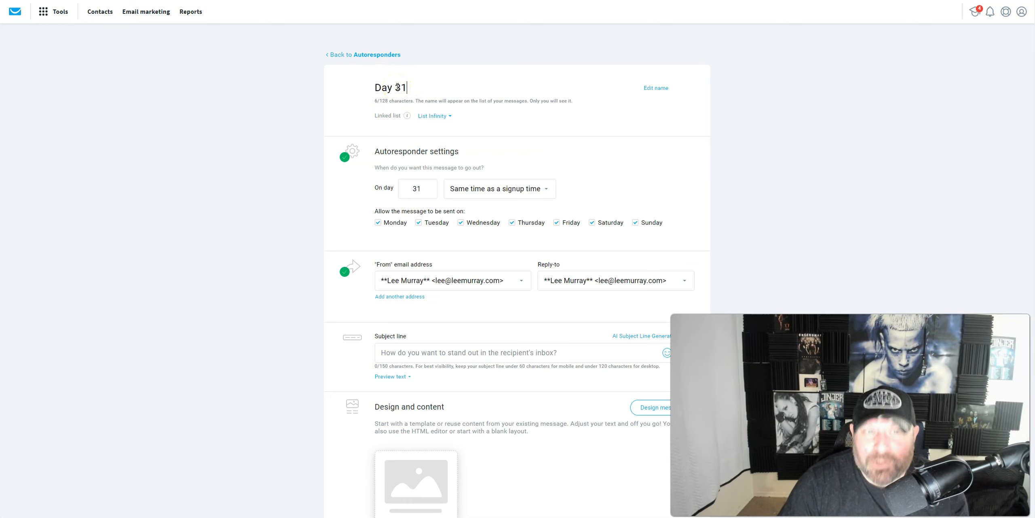
Step: Rename the autoresponder Day 15 and set its send day to 15
left_click_drag(399, 86, 408, 86)
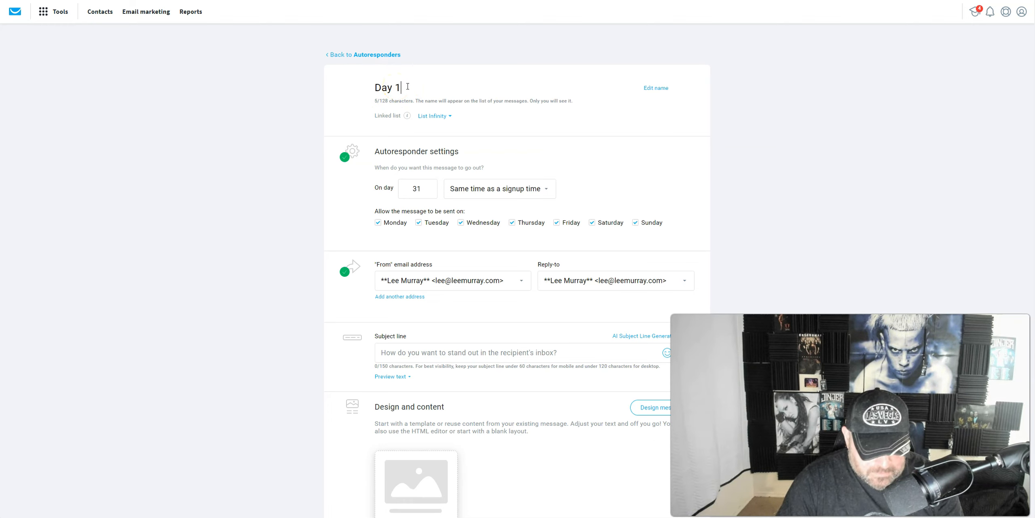
left_click(427, 192)
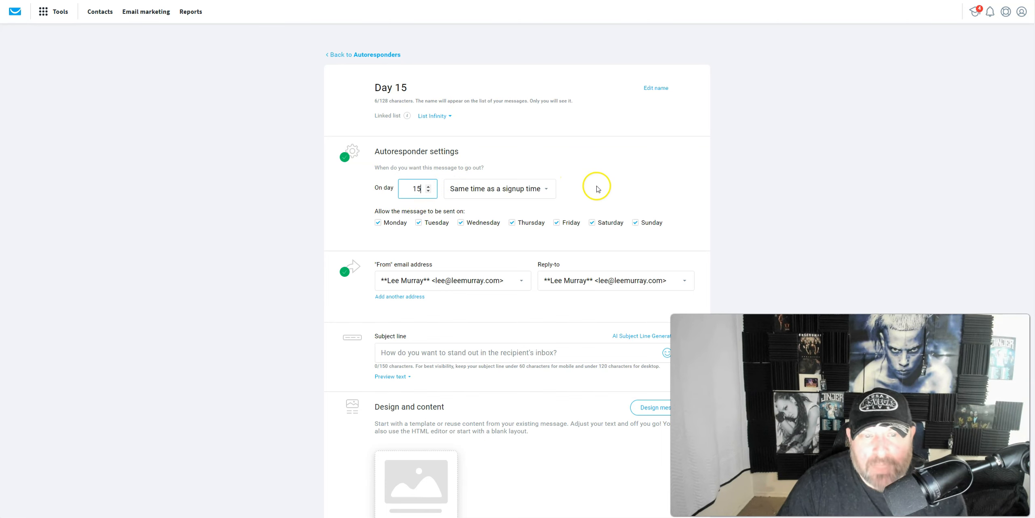
scroll(544, 234, "down", 1)
scroll(544, 233, "down", 3)
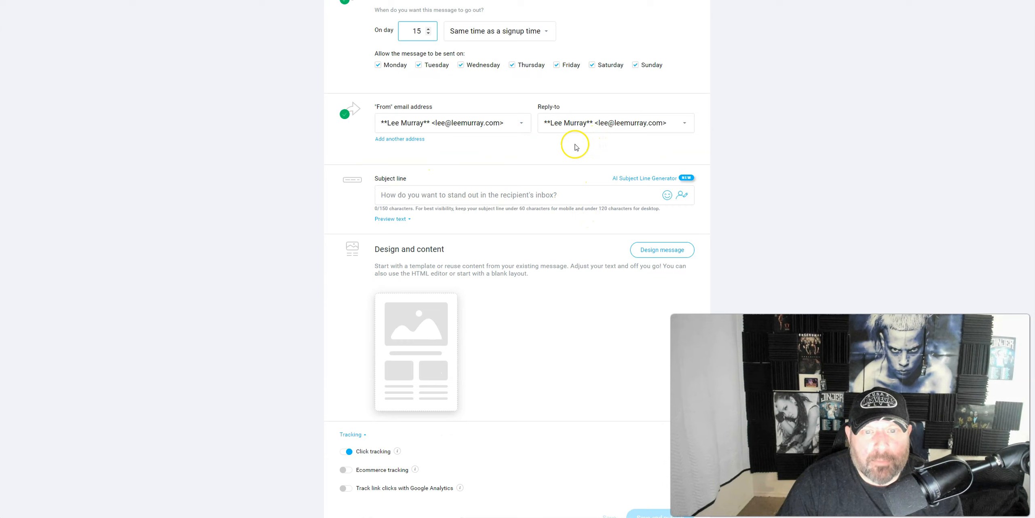
scroll(498, 149, "down", 2)
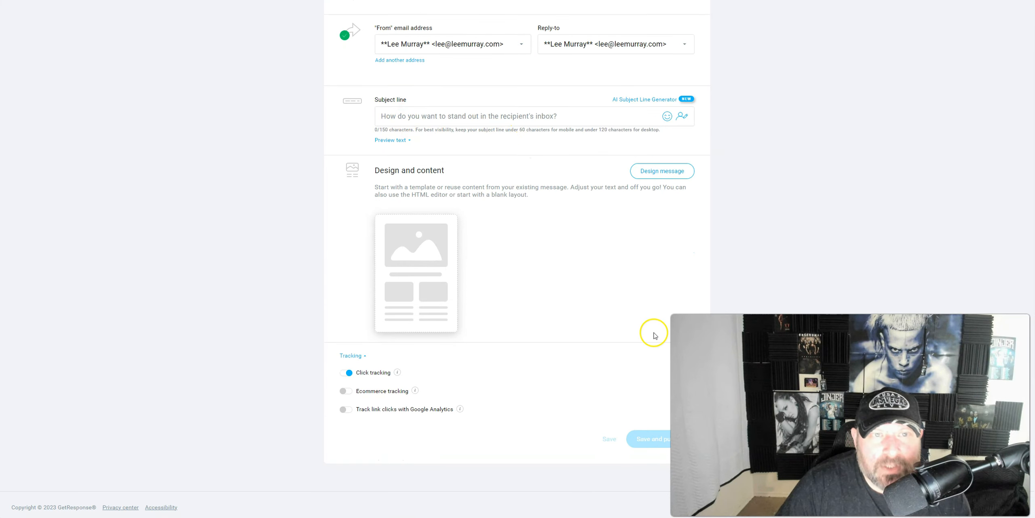
Step: Switch to File Explorer and open The-Rotator-Kit folder on the Desktop
key("alt+Tab")
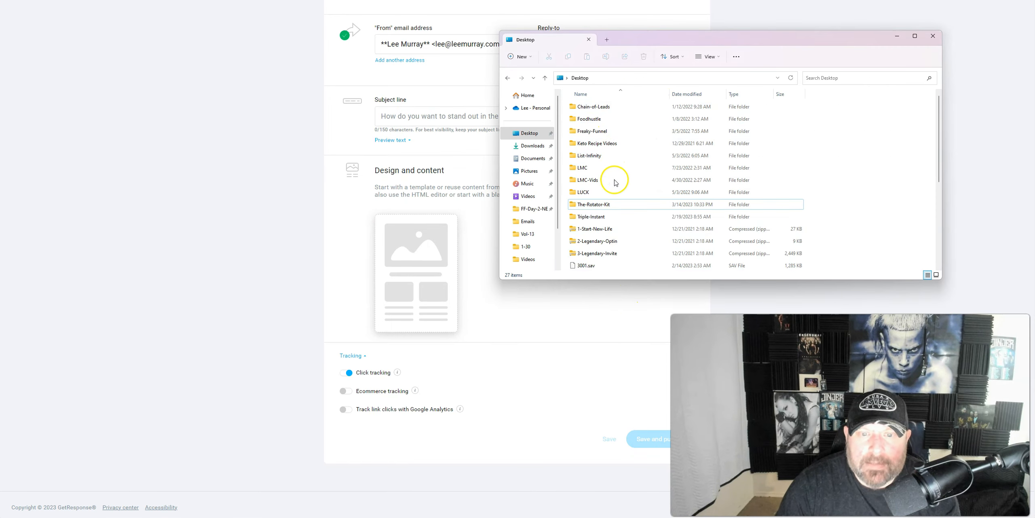
left_click(626, 207)
double_click(626, 207)
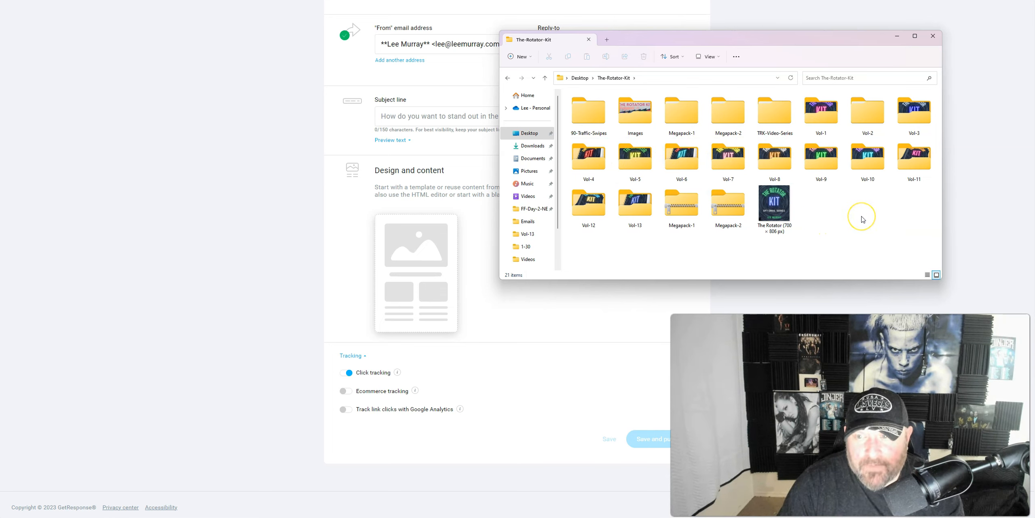
left_click(845, 213)
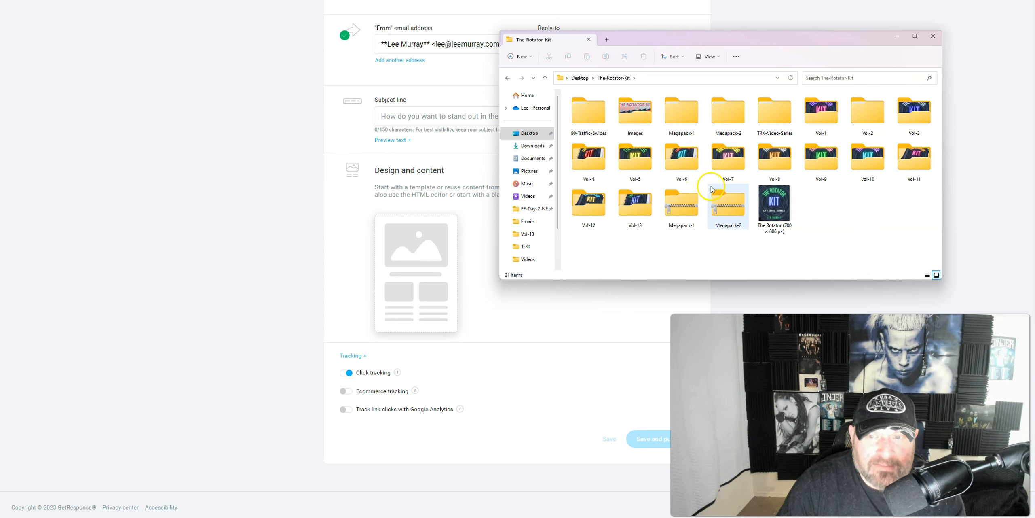
mouse_move(730, 157)
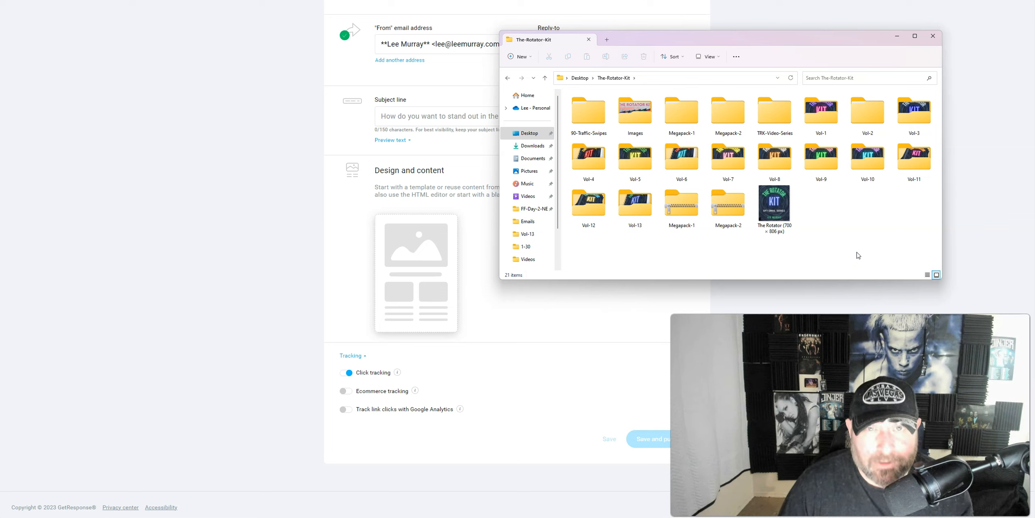
left_click(873, 241)
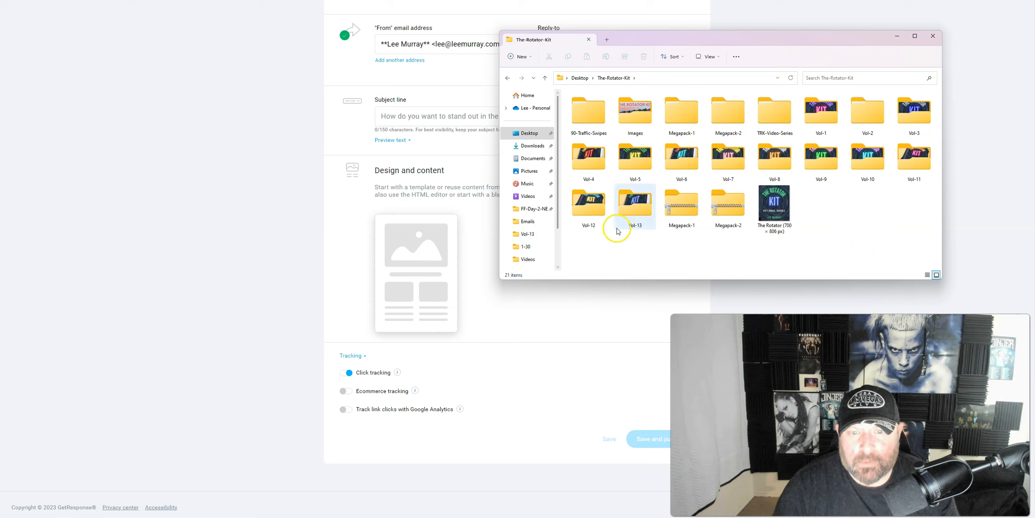
Step: Open the Vol-7 folder and its Emails subfolder
double_click(734, 163)
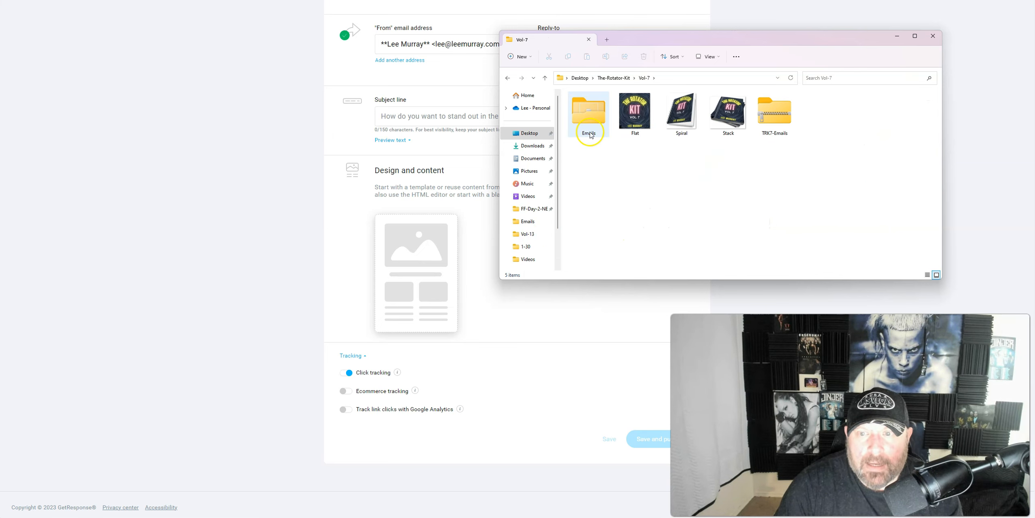
left_click(592, 117)
double_click(591, 117)
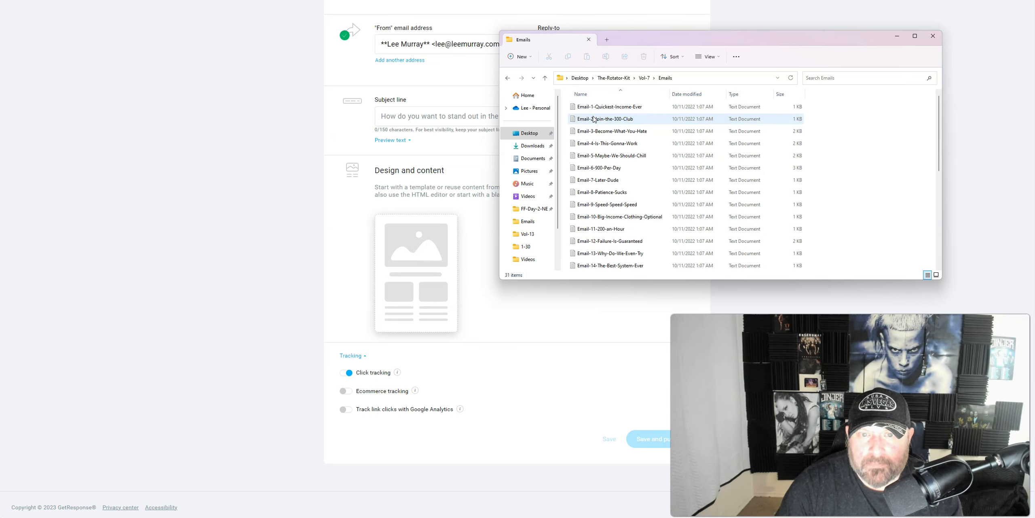
Step: Go back to Vol-7 and open the Emails folder inside the TRK7-Emails archive
left_click(645, 79)
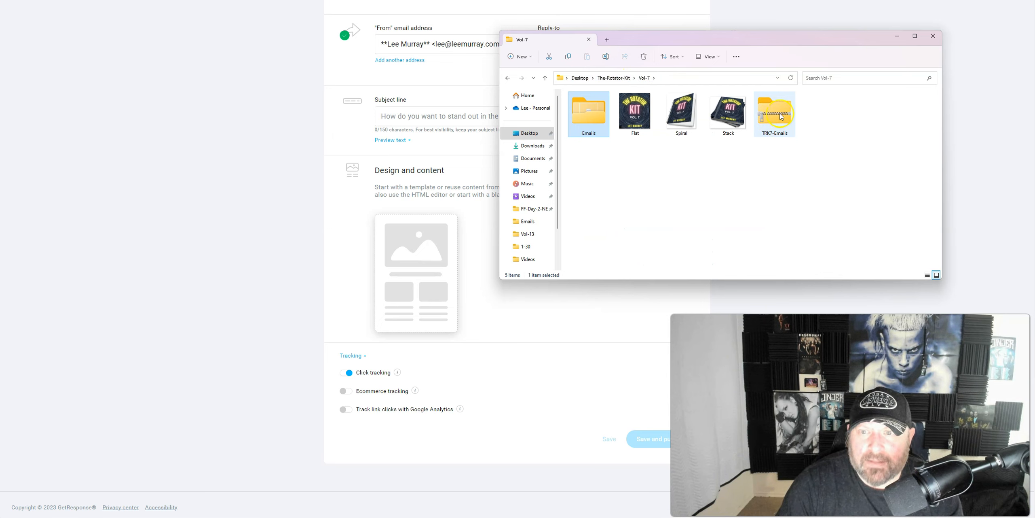
double_click(780, 117)
left_click(594, 108)
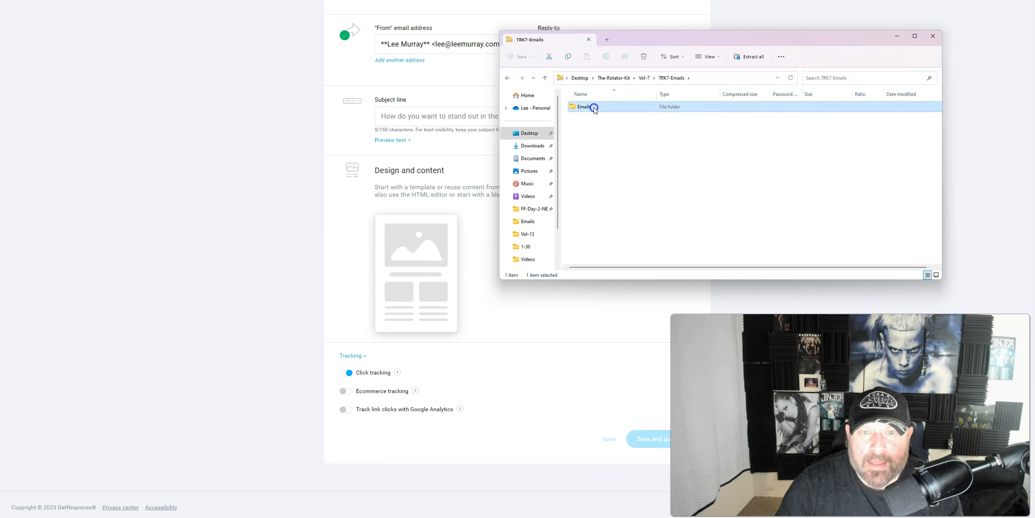
double_click(594, 107)
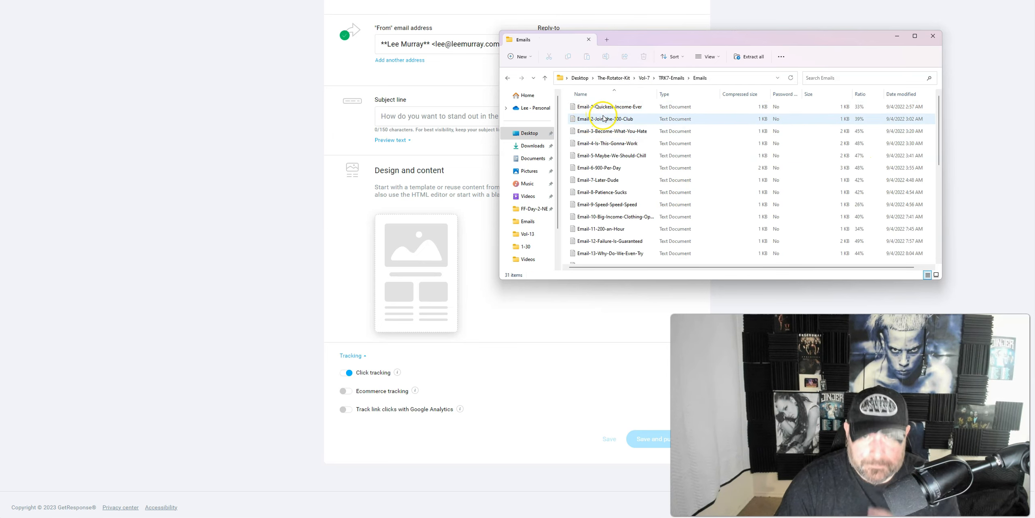
Step: Open the Email-1-Quickest-Income-Ever text file, then narrow its window and place it over the file list
scroll(642, 228, "down", 6)
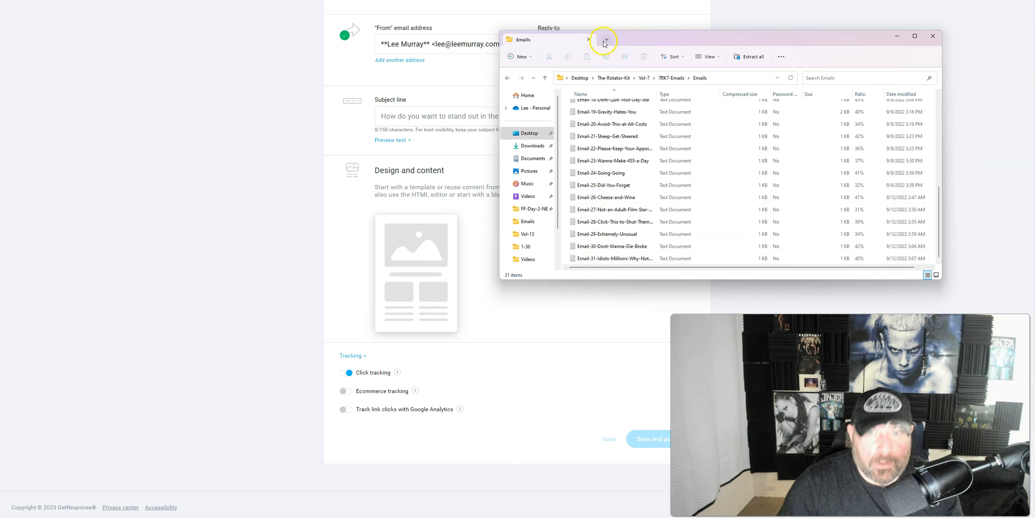
scroll(620, 186, "up", 6)
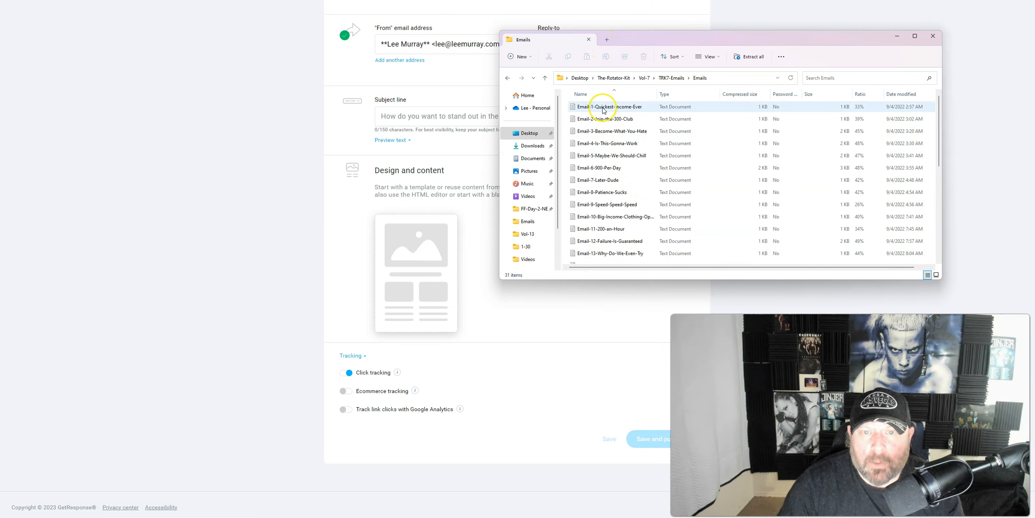
double_click(603, 108)
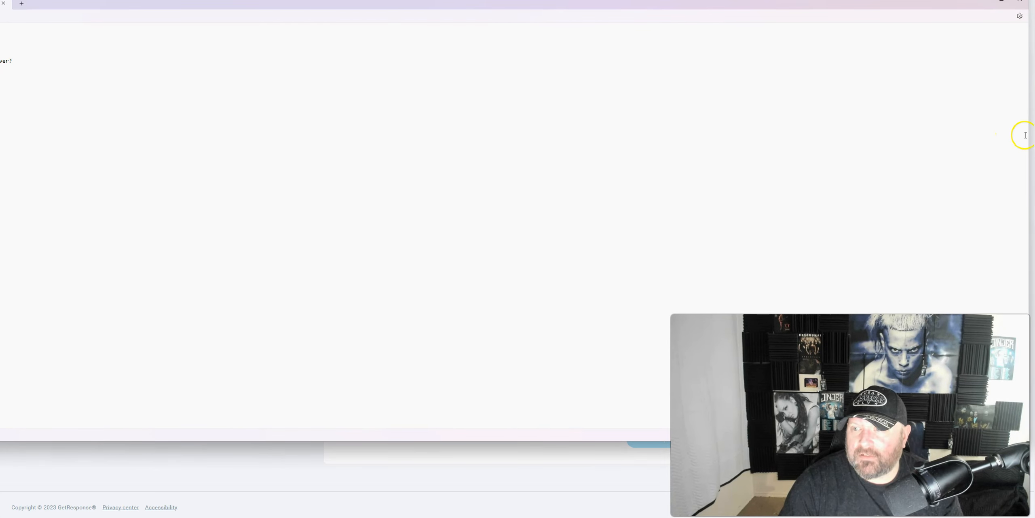
left_click_drag(1029, 135, 120, 238)
left_click_drag(33, 10, 794, 50)
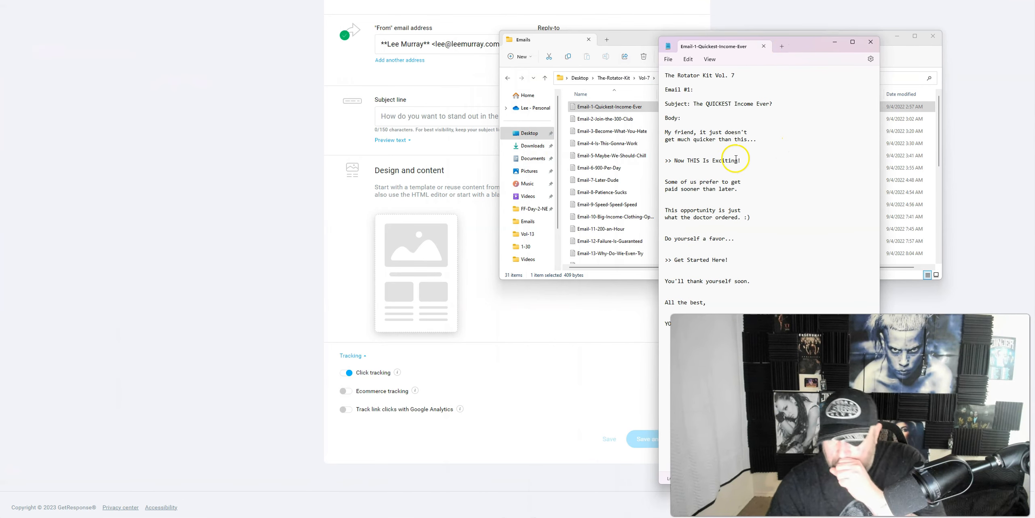
Step: Copy the subject "The QUICKEST Income Ever?" from the email text file into the autoresponder's subject line
left_click_drag(694, 103, 773, 104)
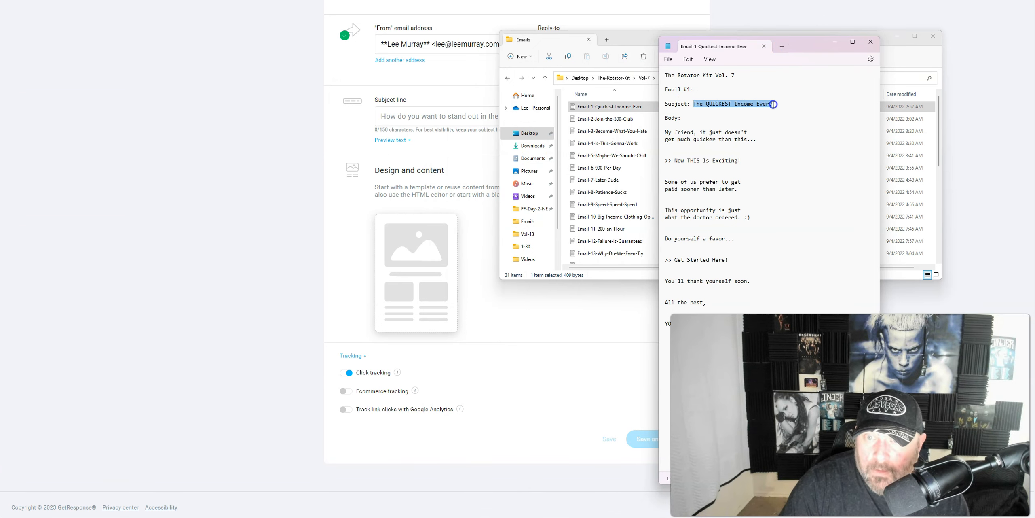
right_click(740, 104)
left_click(769, 138)
left_click(411, 74)
left_click(393, 116)
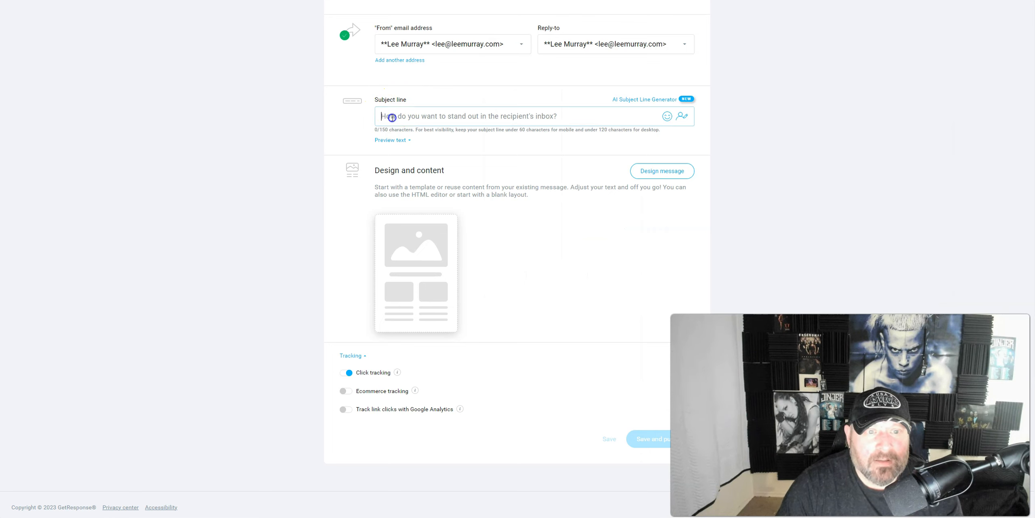
right_click(392, 117)
left_click(417, 179)
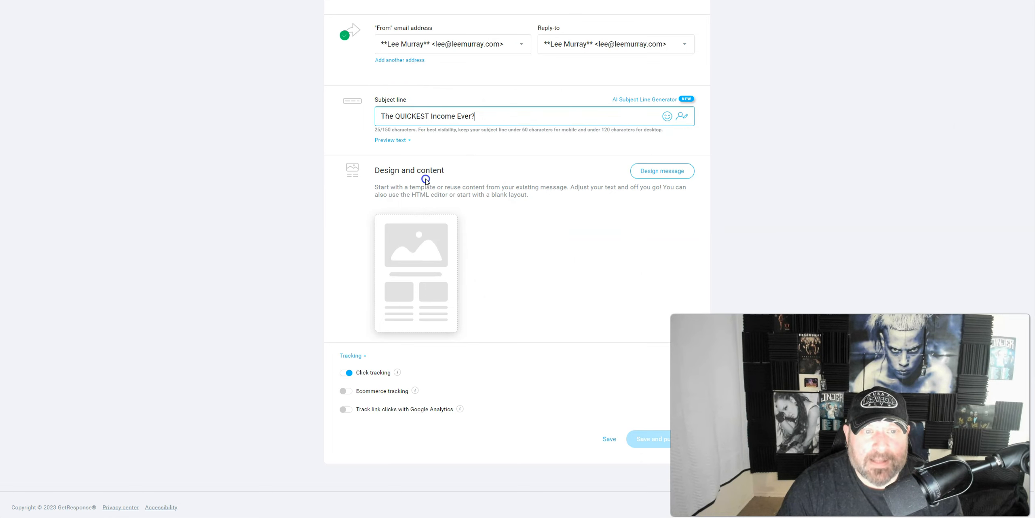
left_click(382, 116)
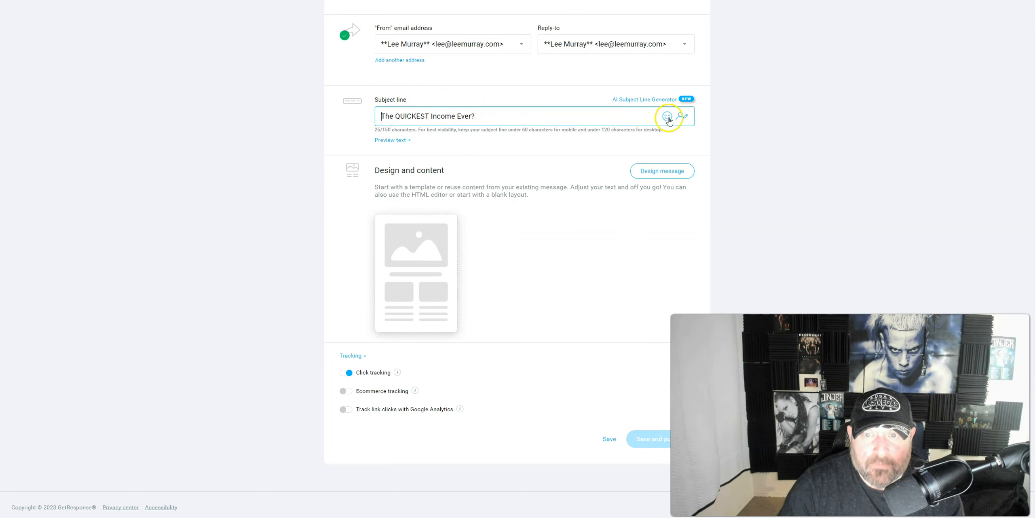
Step: Start designing the message from the blank template
left_click(662, 171)
left_click(527, 81)
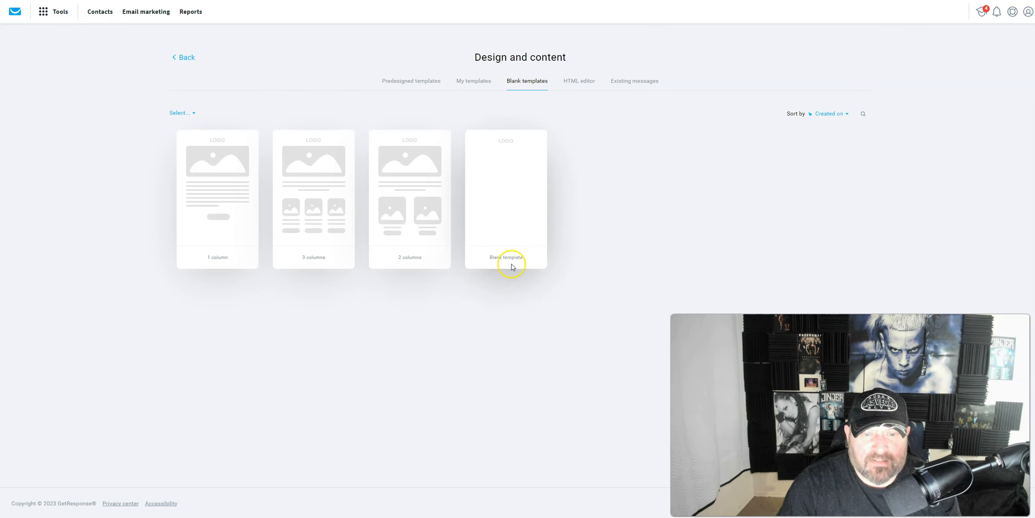
left_click(513, 195)
Step: Add a text block below the logo, paste the prewritten email body into it and delete the empty first line
left_click_drag(945, 110, 424, 110)
left_click(339, 99)
right_click(339, 99)
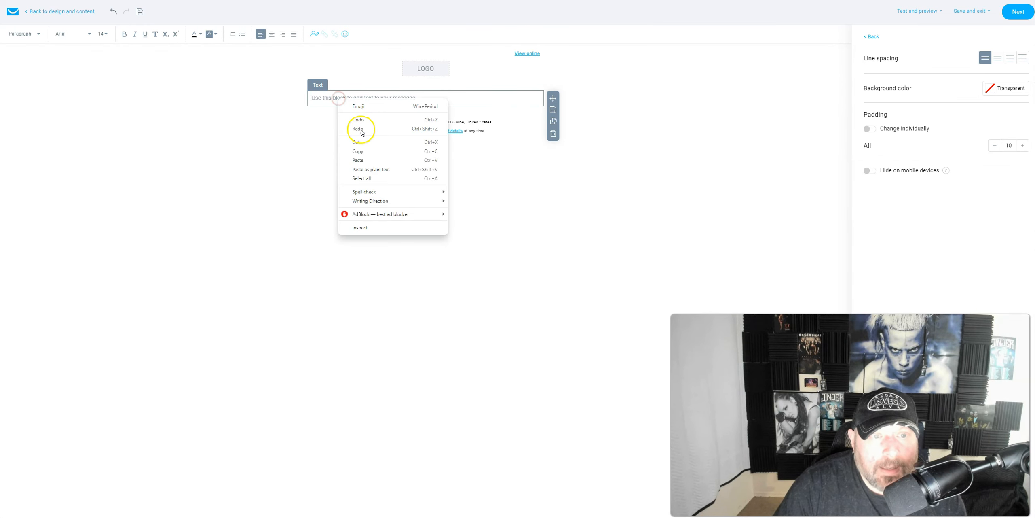
left_click(358, 164)
left_click(311, 98)
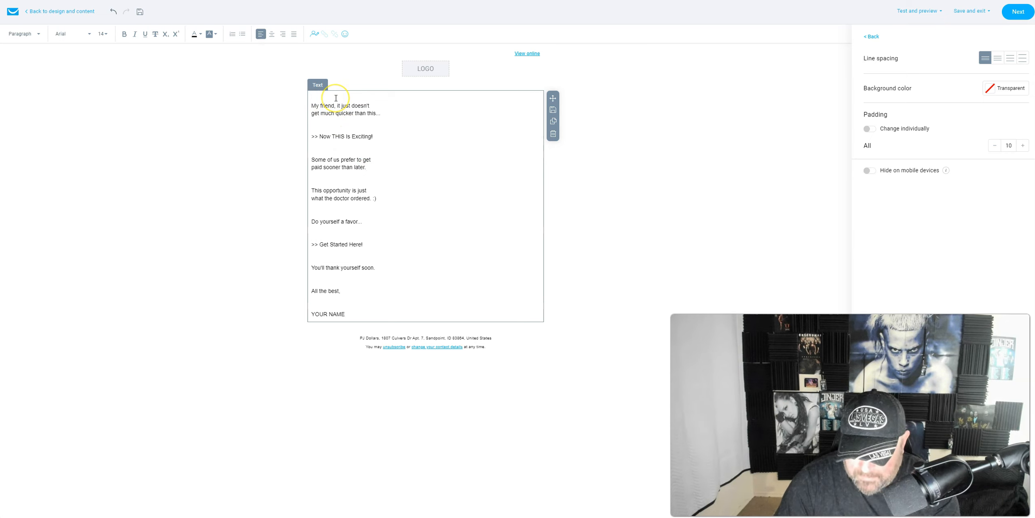
key("Delete")
Step: Add a run of blank lines below YOUR NAME at the end of the email text
left_click(356, 304)
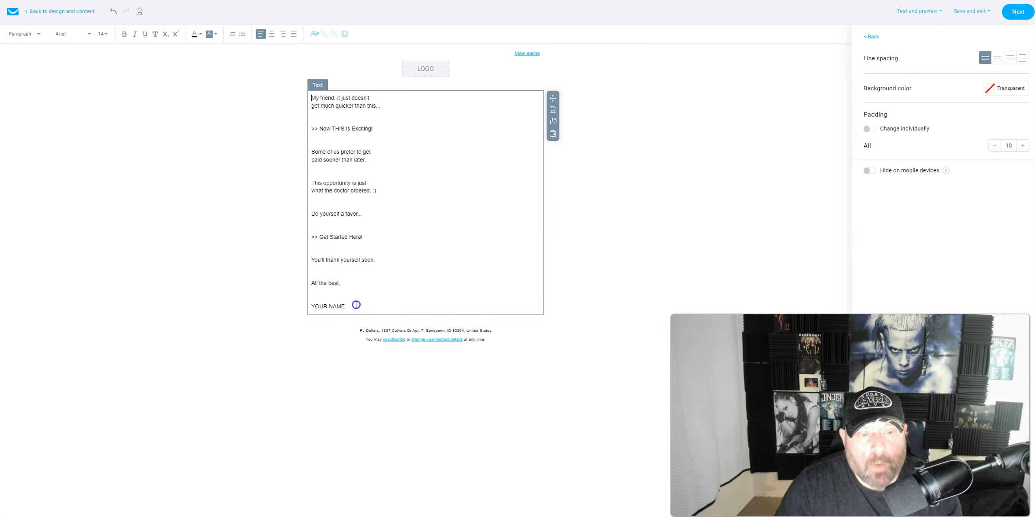
key("Return")
key("Return")
key("Return")
key("Return")
key("Return")
key("Return")
key("Return")
key("Return")
key("Return")
key("Return")
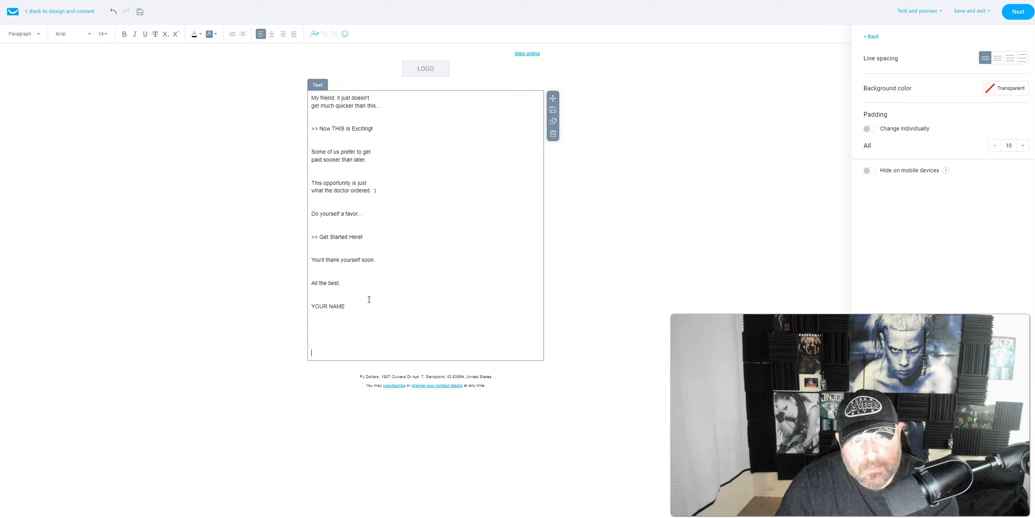
key("Return")
key("Return")
key("Return")
key("Return")
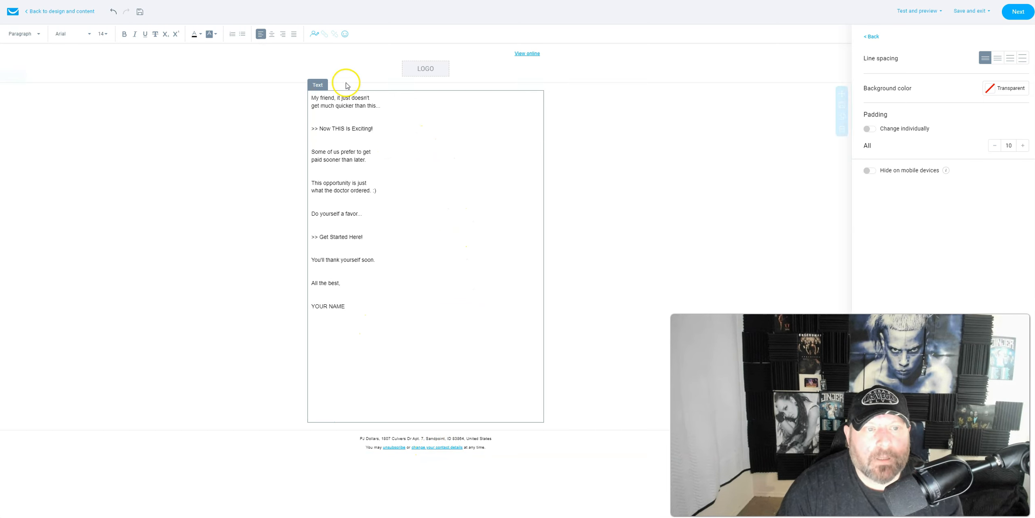
Step: Set the font size of the whole email text, from the greeting through YOUR NAME, to 18
left_click_drag(311, 98, 390, 312)
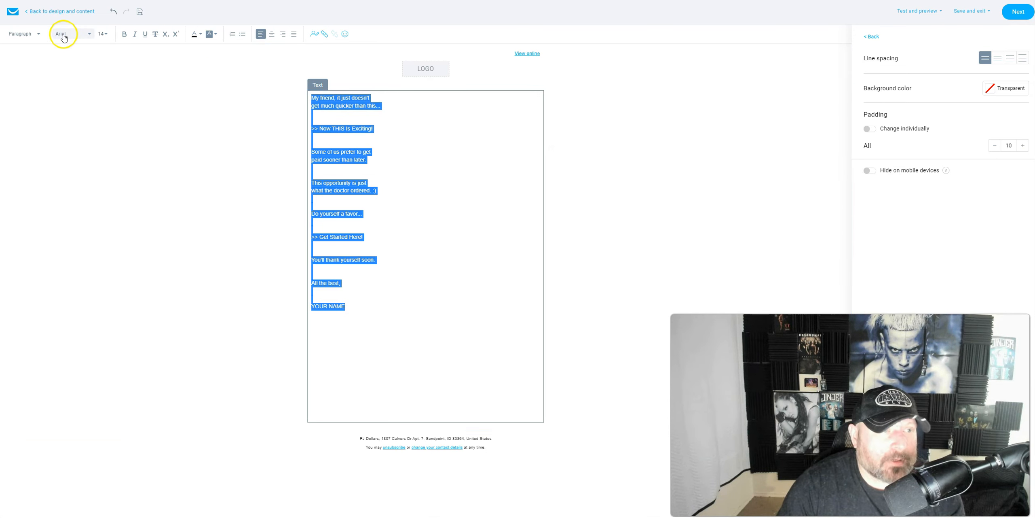
left_click(102, 34)
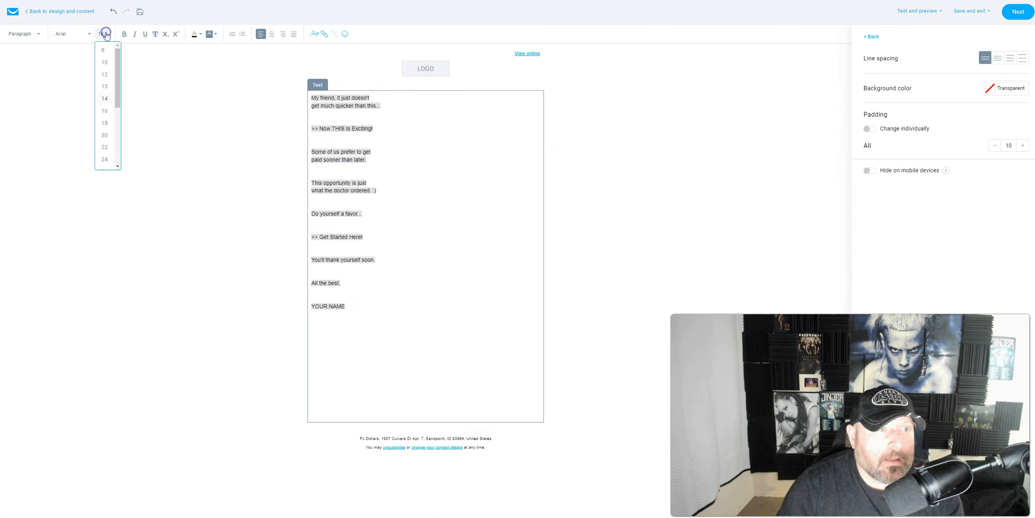
left_click(104, 123)
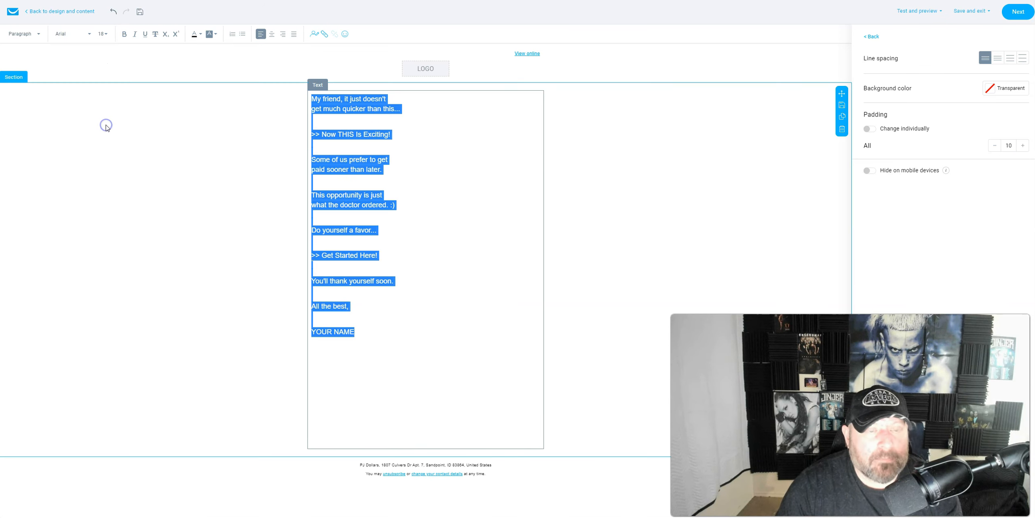
left_click(437, 195)
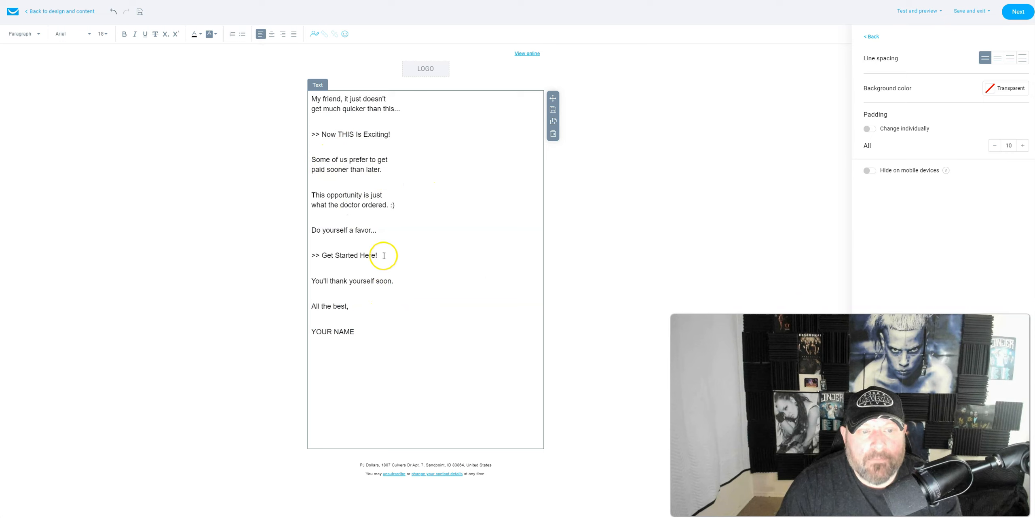
Step: Italicize the line "Do yourself a favor..." and replace the YOUR NAME placeholder with the sender's first name
left_click(377, 230)
left_click_drag(350, 227, 309, 227)
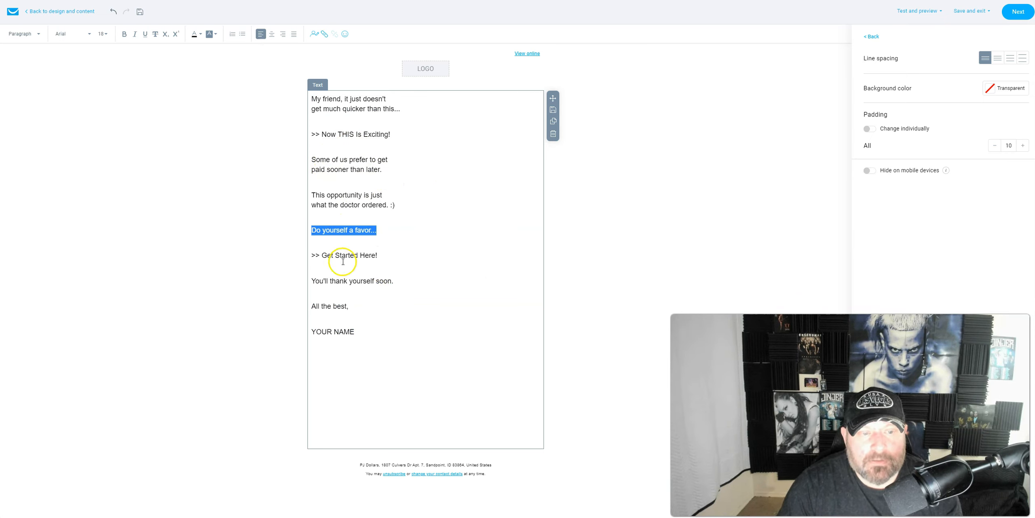
left_click(135, 34)
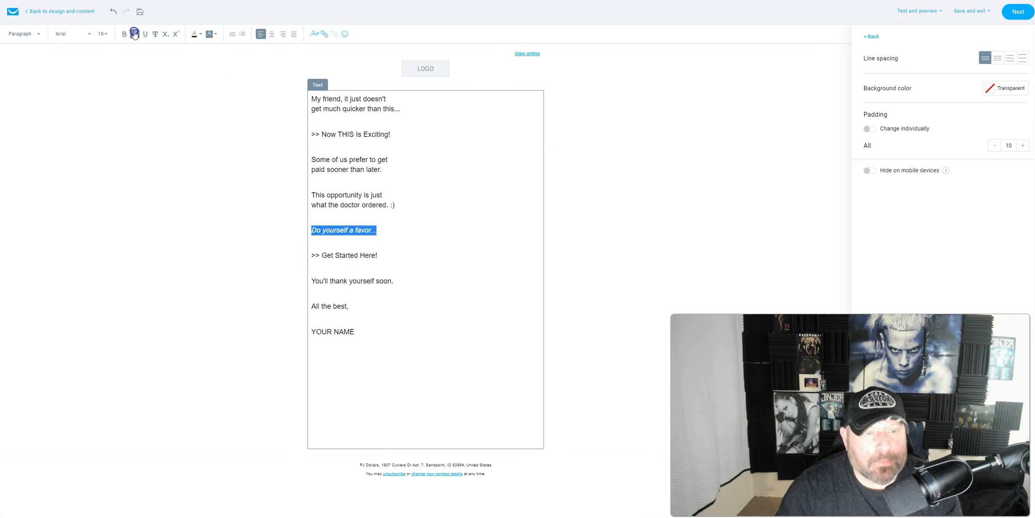
left_click(388, 245)
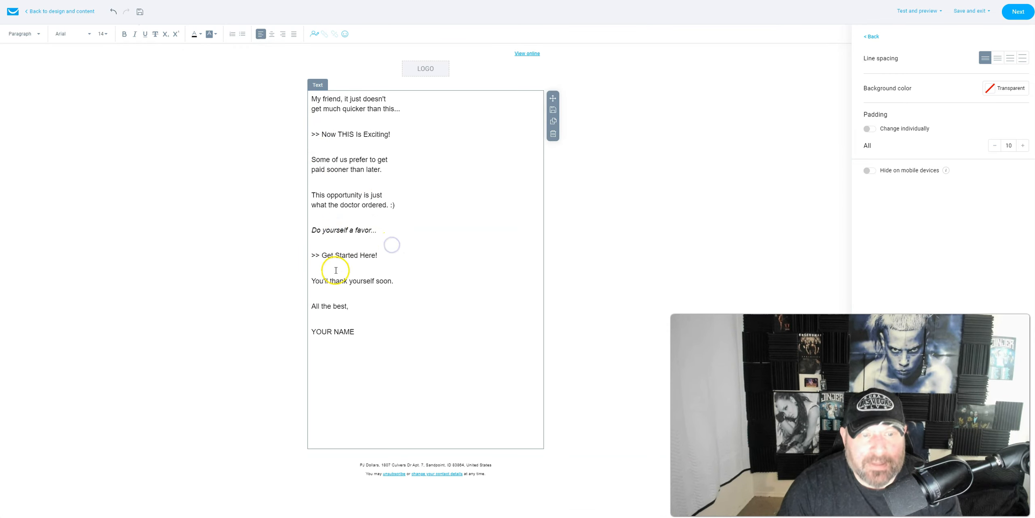
left_click_drag(354, 331, 316, 334)
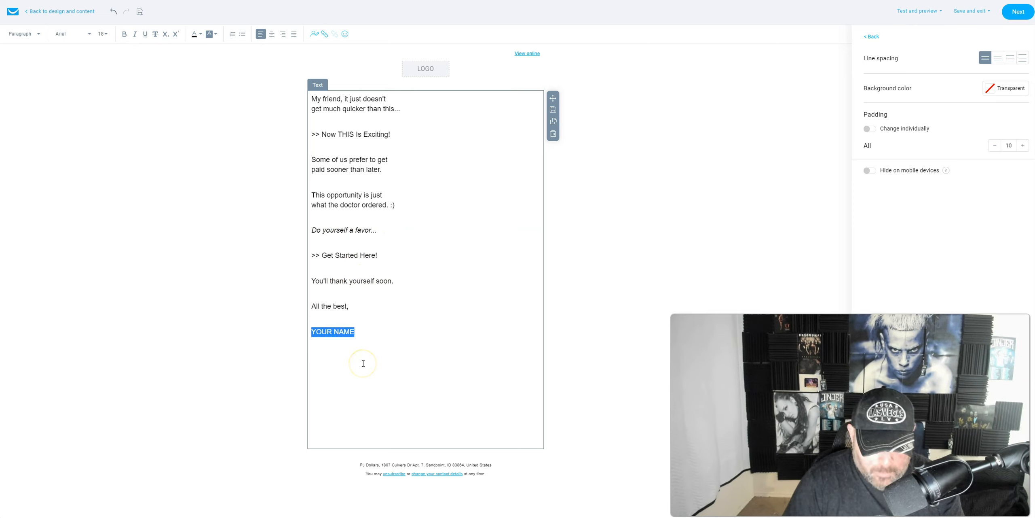
type("Lee")
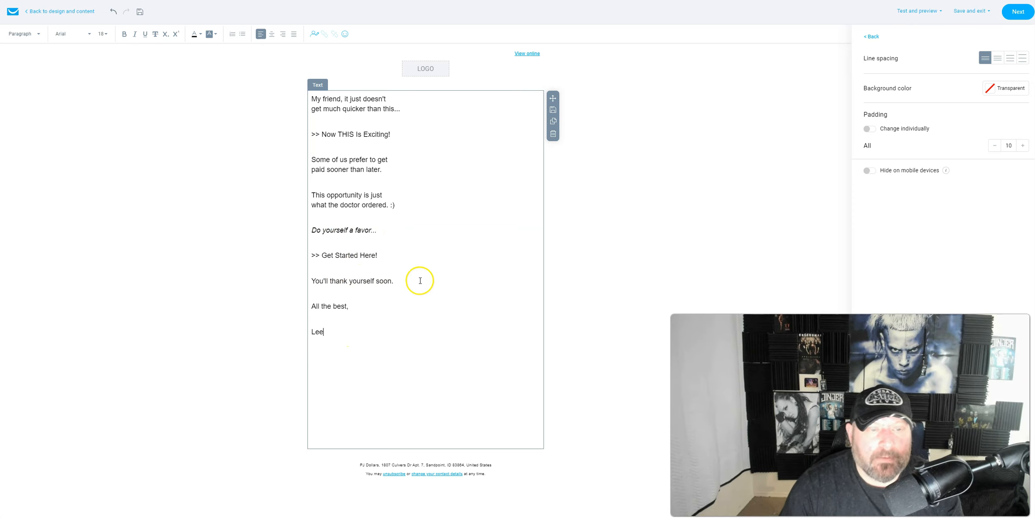
Step: Make the lines ">> Now THIS Is Exciting!" and ">> Get Started Here!" bold
left_click_drag(391, 135, 312, 139)
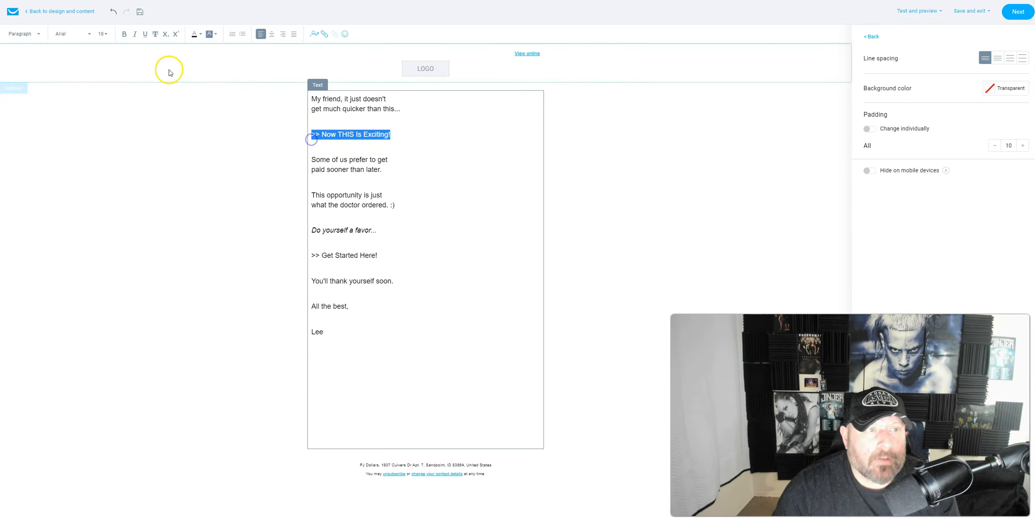
left_click(124, 34)
left_click(380, 255)
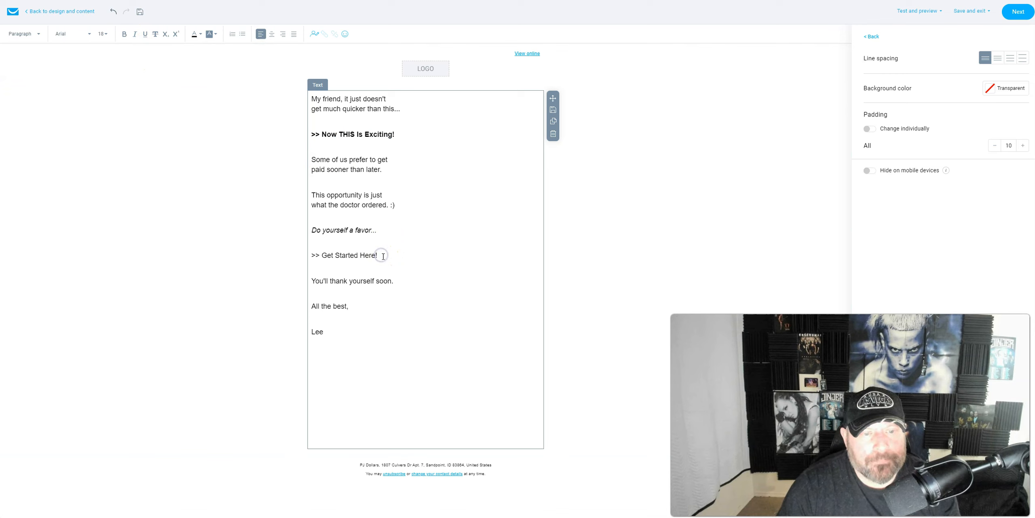
left_click_drag(362, 256, 312, 256)
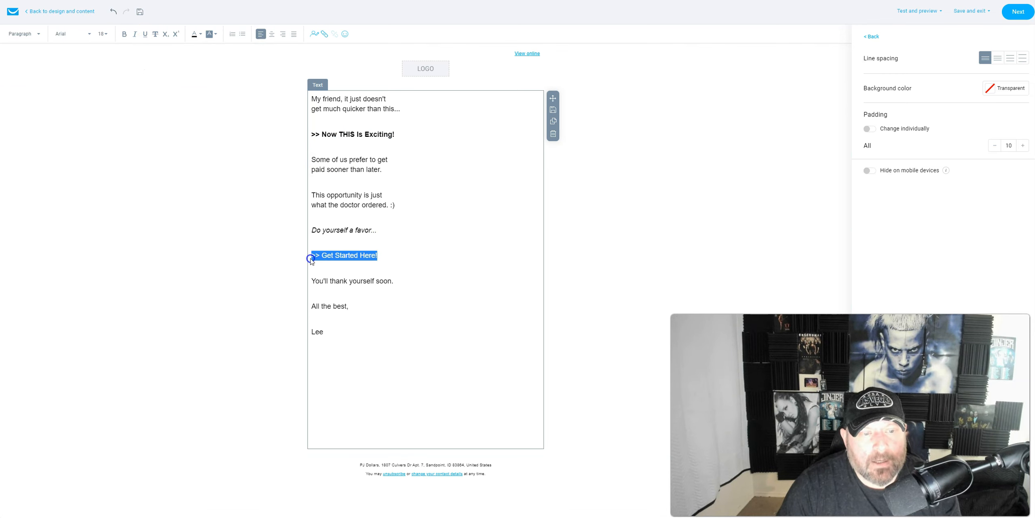
left_click(124, 34)
left_click(610, 259)
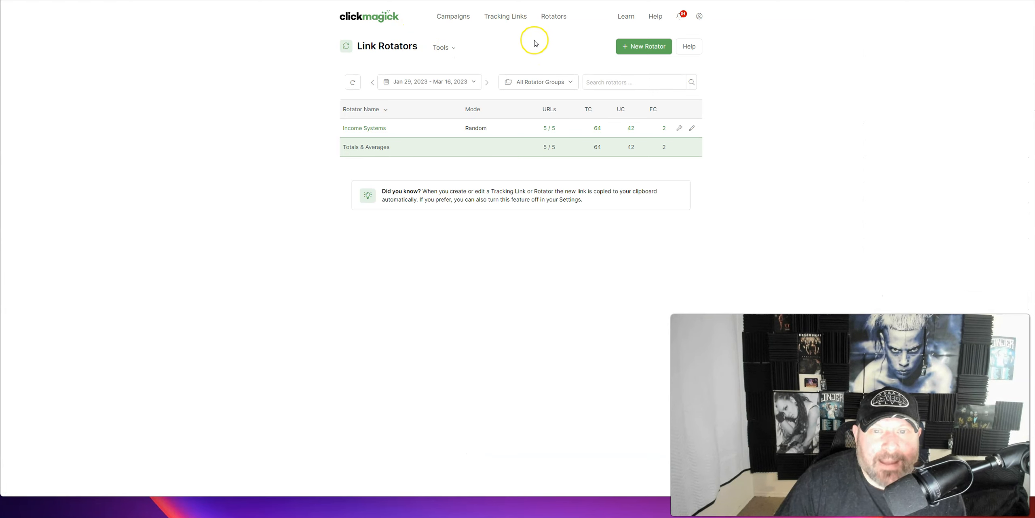
Step: Open the ClickMagick link rotators list and show the URLs of the Income Systems rotator
left_click(554, 17)
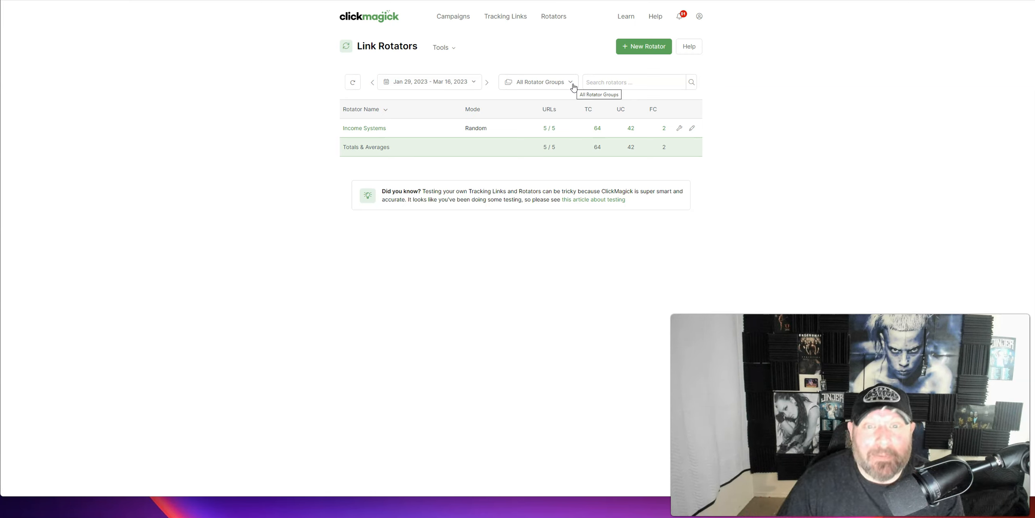
left_click(573, 82)
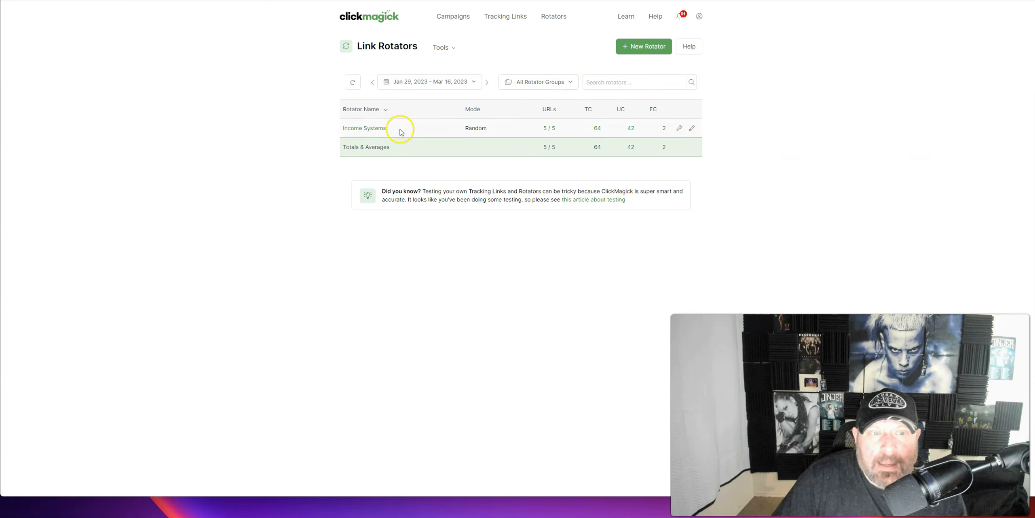
left_click(680, 129)
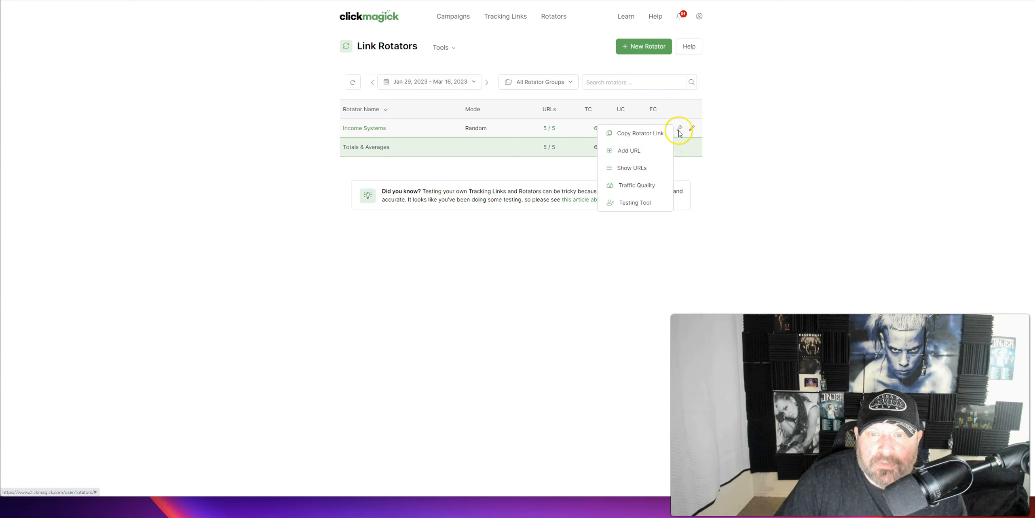
left_click(638, 169)
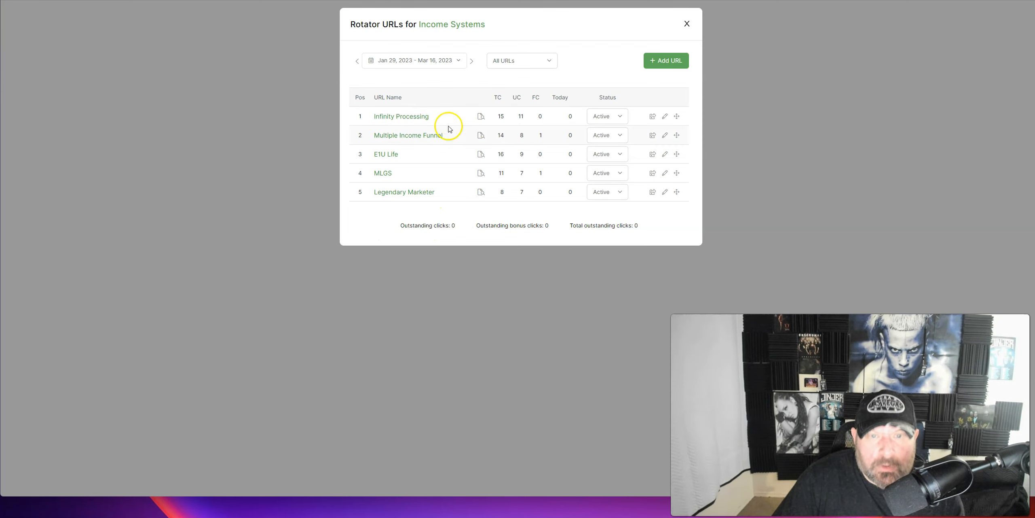
left_click(670, 62)
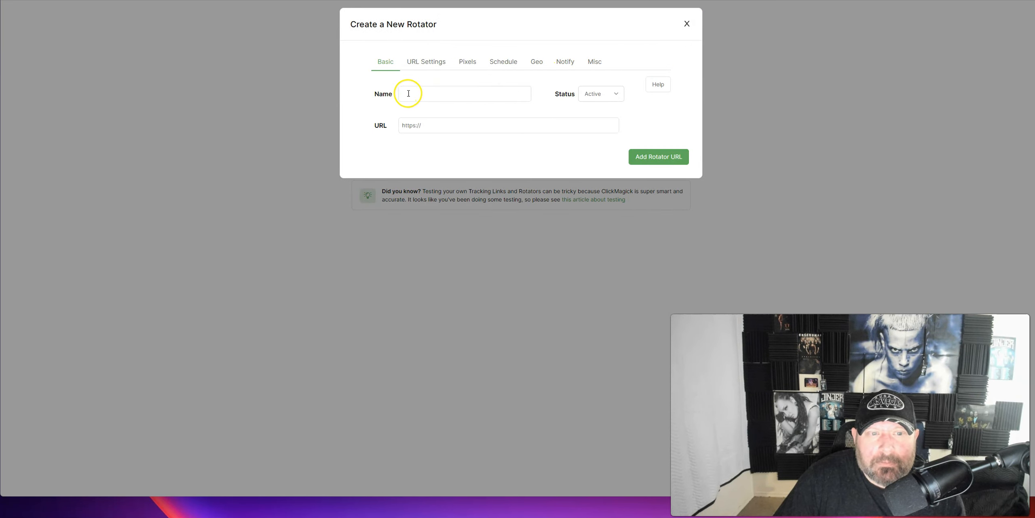
left_click(409, 94)
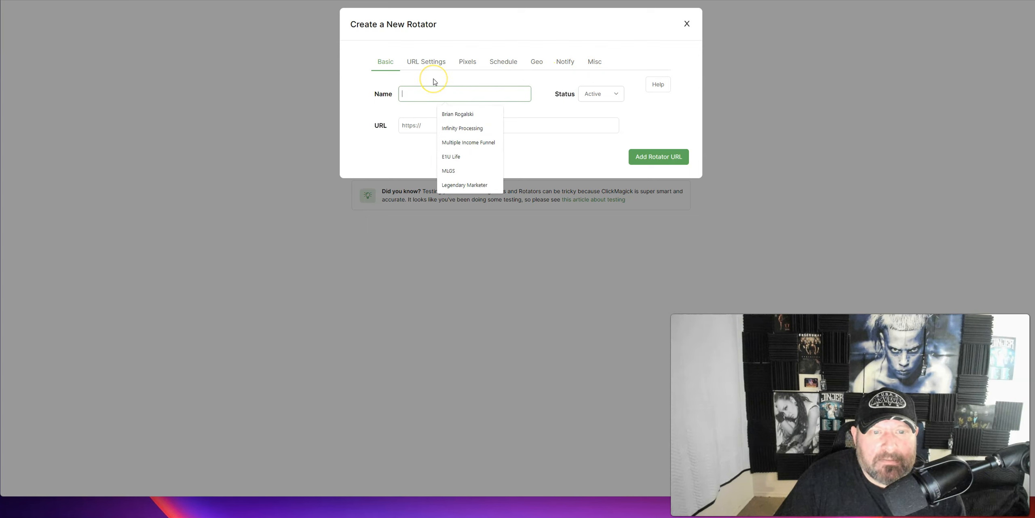
type("Guaranteed Leads")
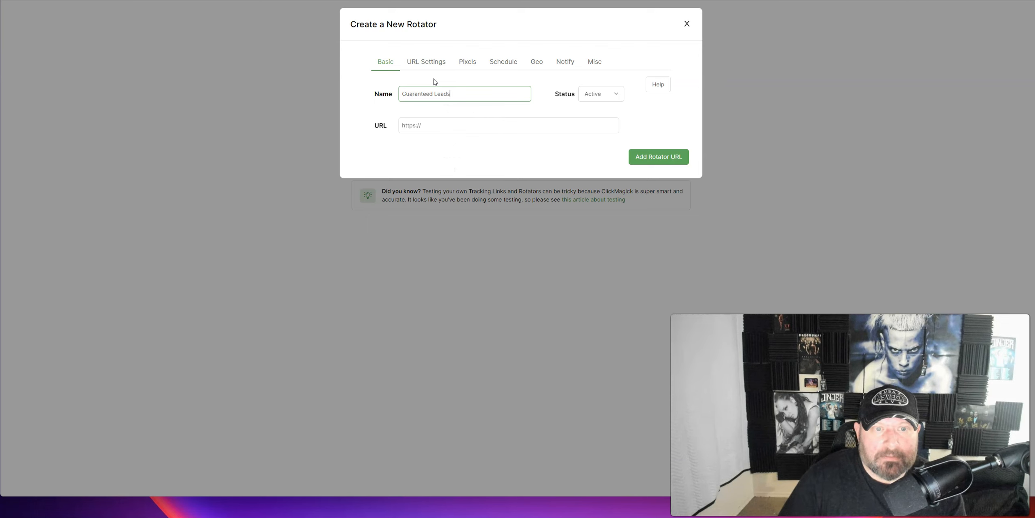
left_click(431, 125)
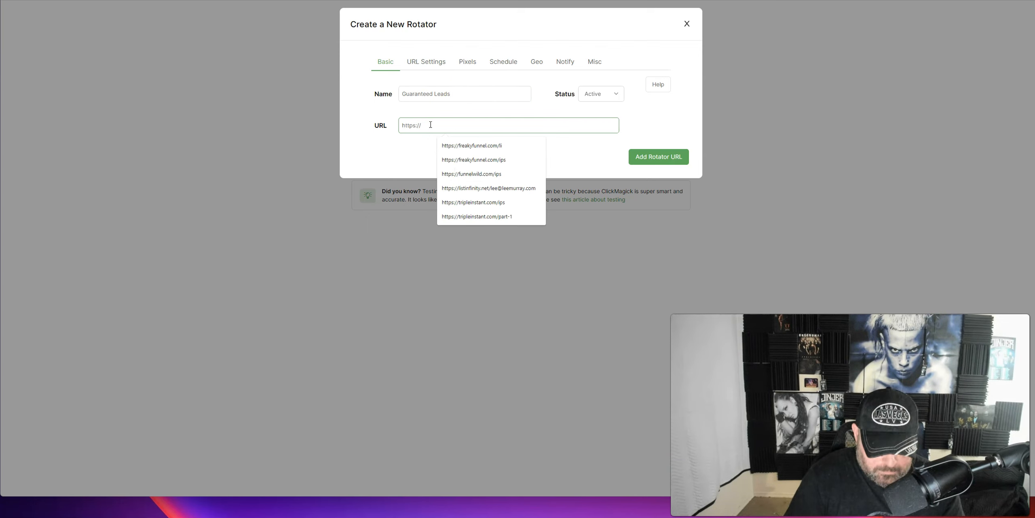
type("triplein")
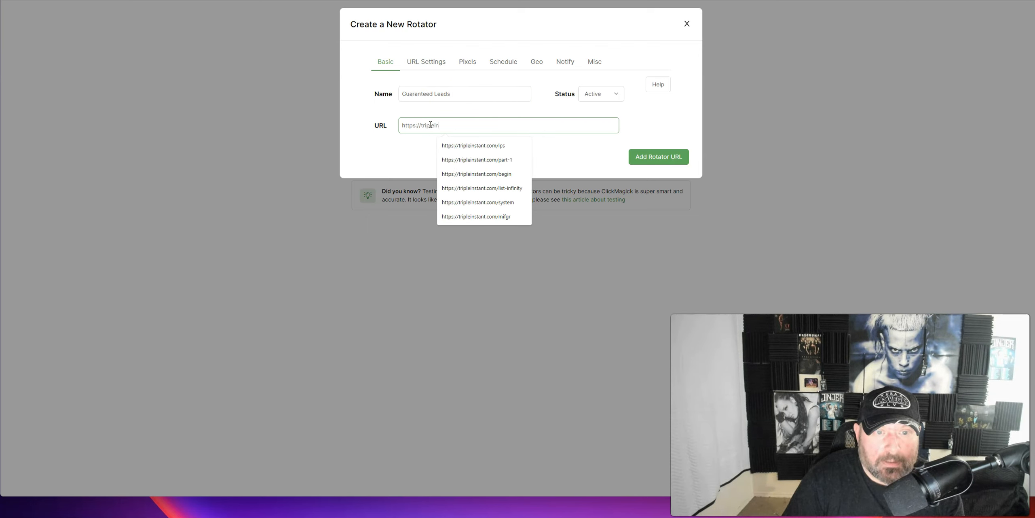
type("stant.com/gl")
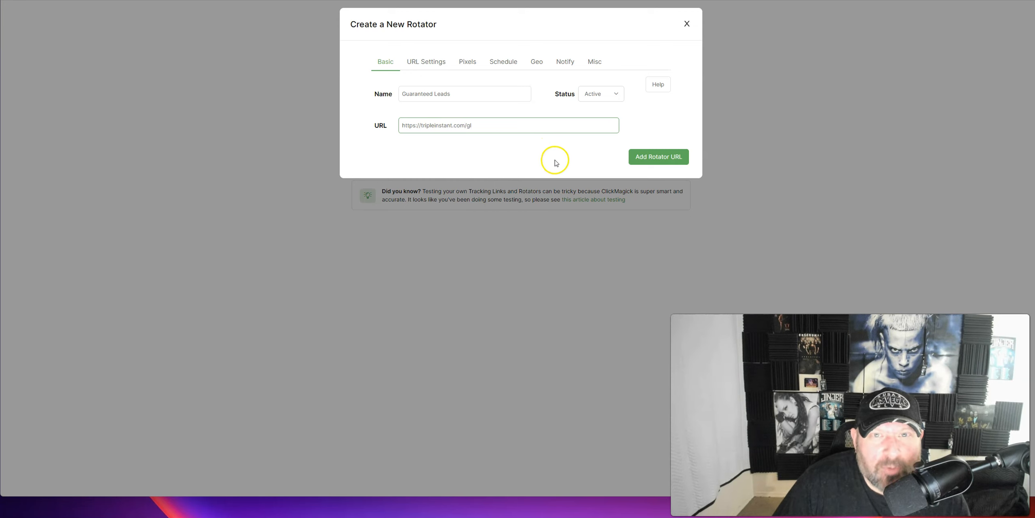
left_click(661, 160)
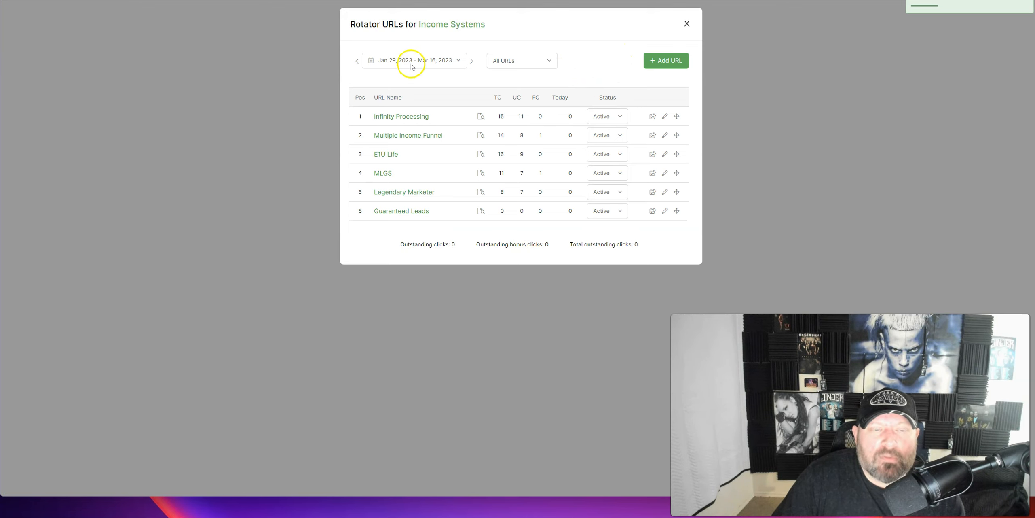
left_click(357, 62)
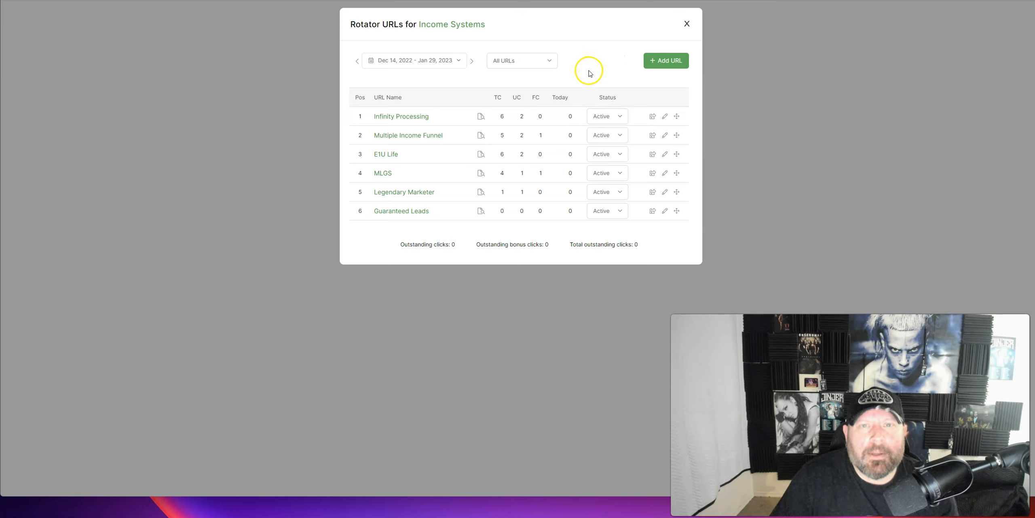
Step: Add the Rotator Kit page URL ending in /the-rotator-kit-13 to the Income Systems rotator under the name TRK13
left_click(666, 61)
left_click(406, 93)
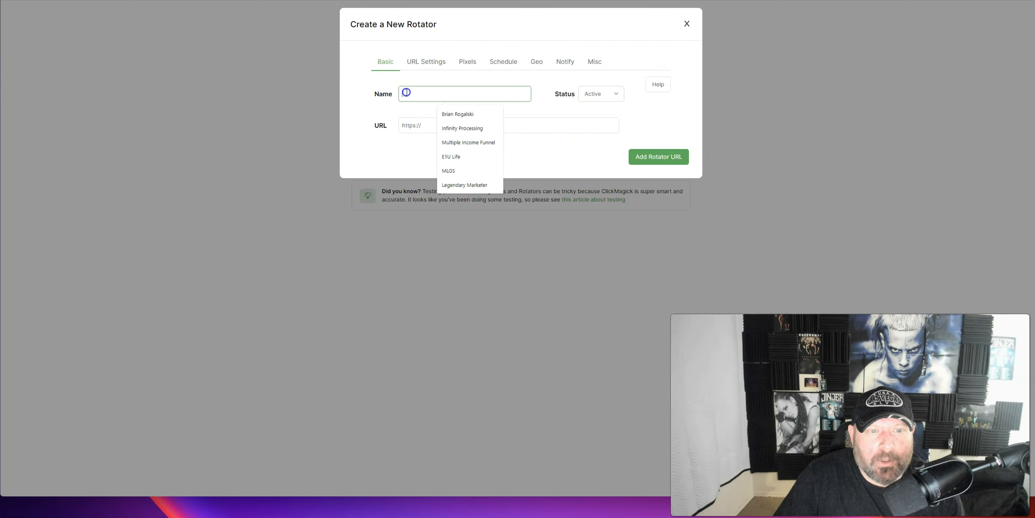
type("TRK13")
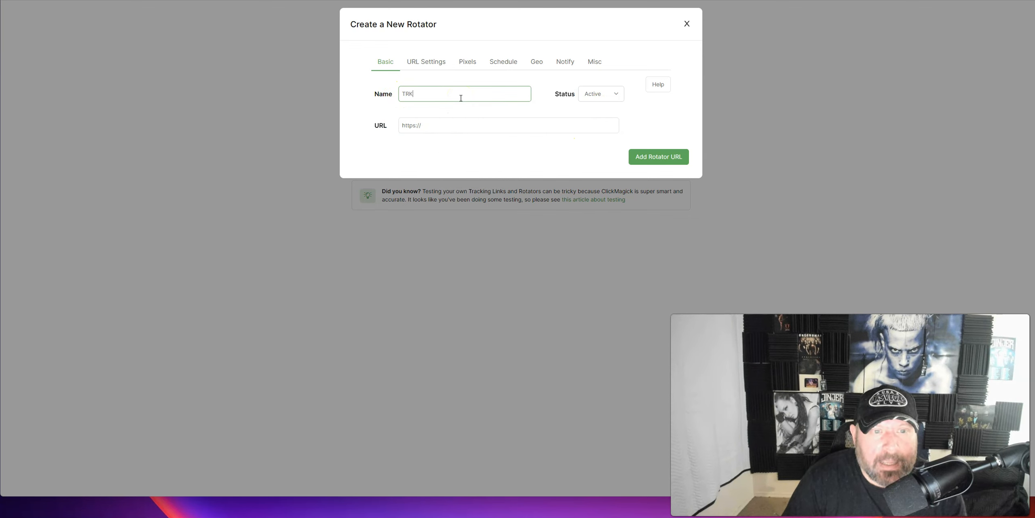
left_click(428, 124)
type("leem")
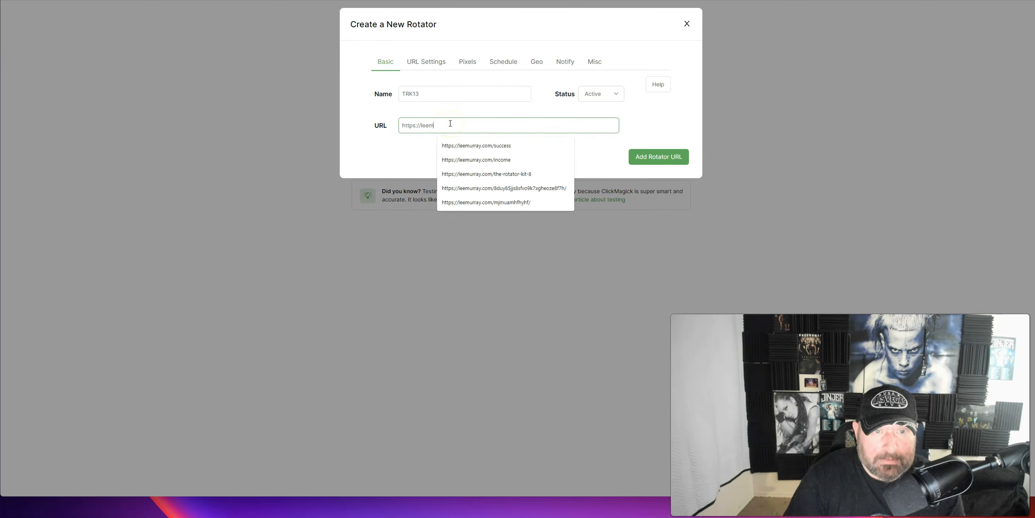
type("urray.com/the-rotator-kit")
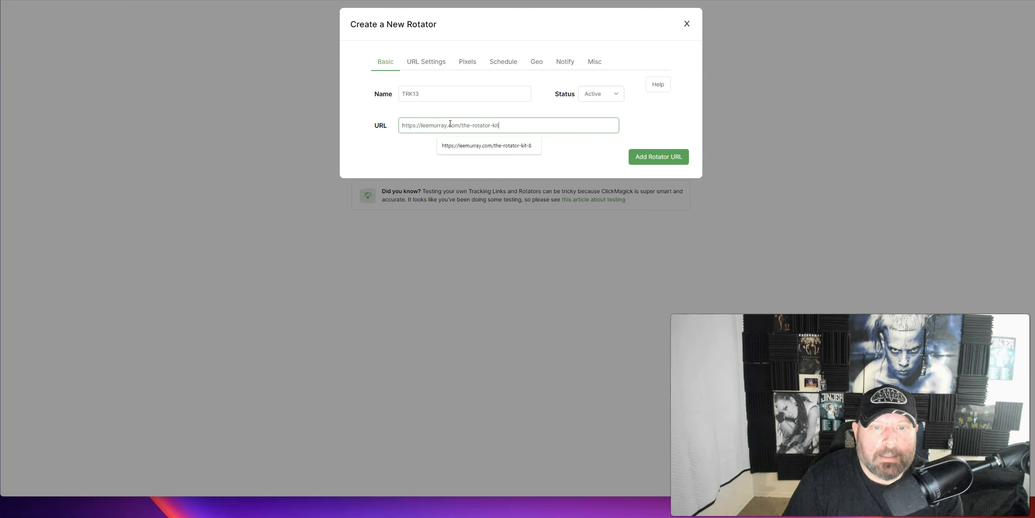
type("-13")
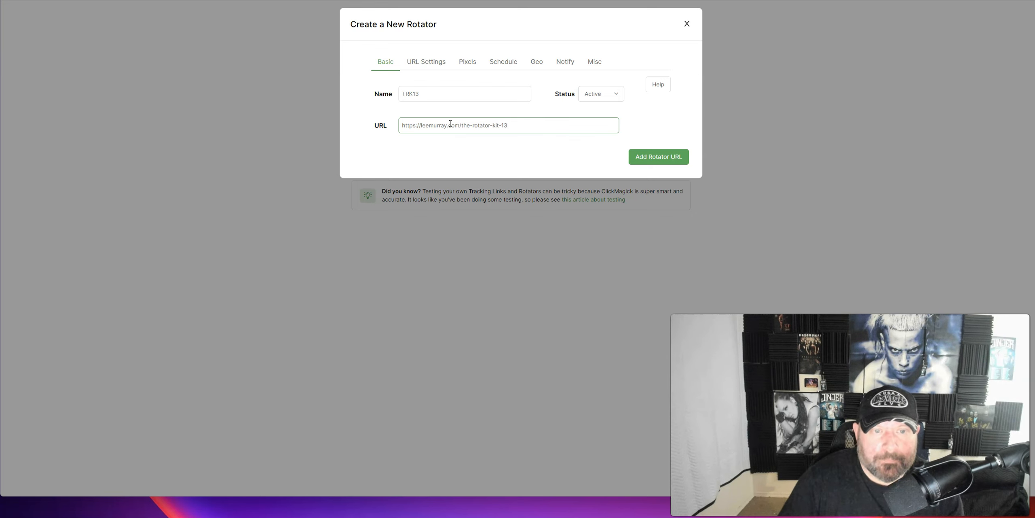
left_click(663, 158)
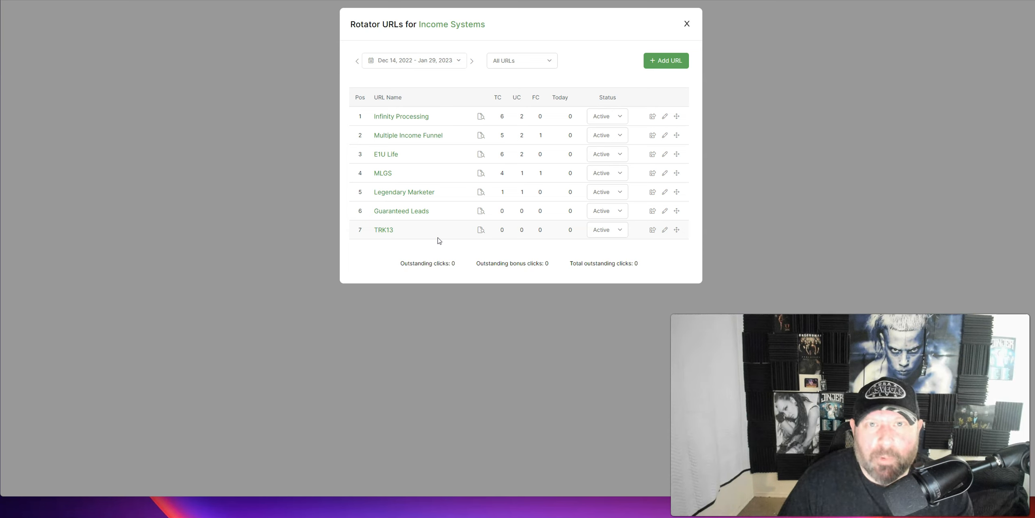
left_click(434, 237)
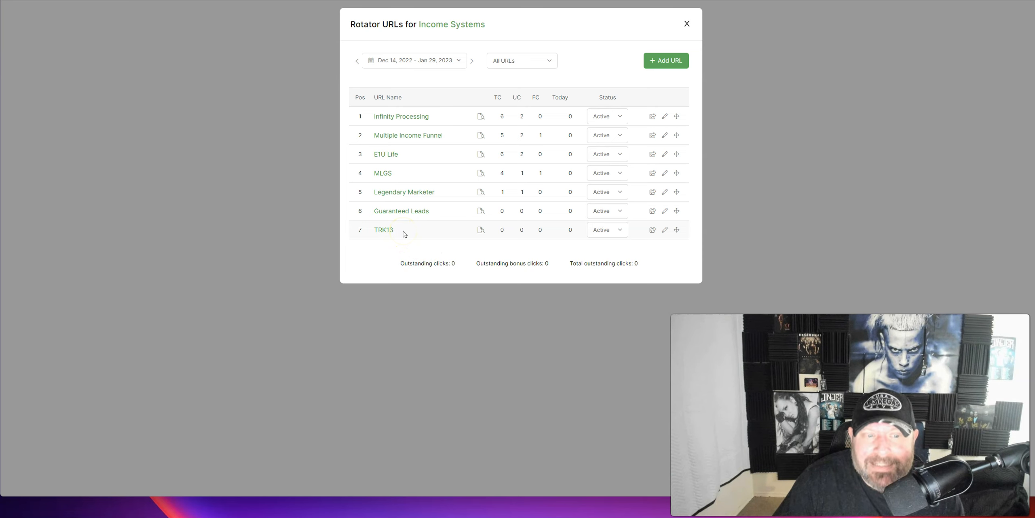
Step: Pause the rotator URLs Guaranteed Leads, Legendary Marketer, MLGS, E1U Life, Multiple Income Funnel and Infinity Processing
left_click(620, 212)
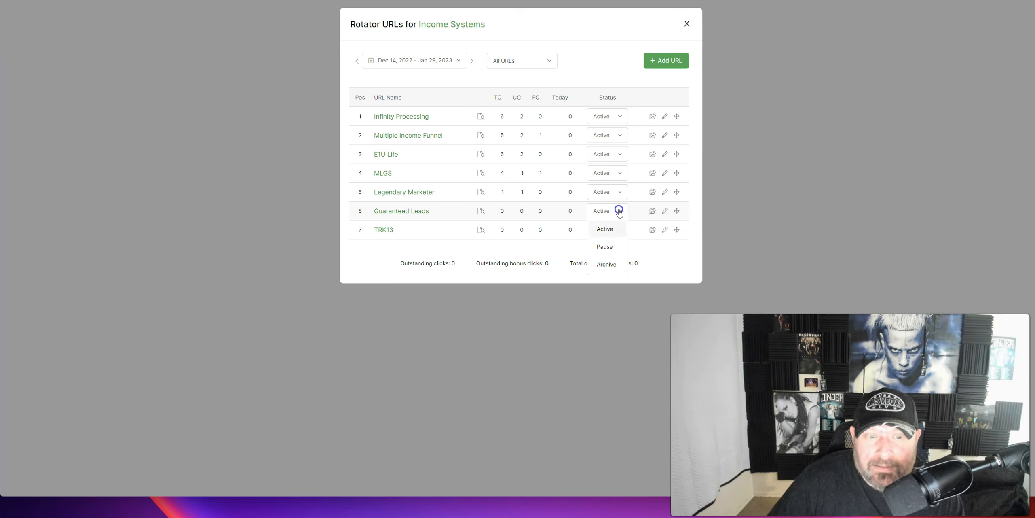
left_click(605, 247)
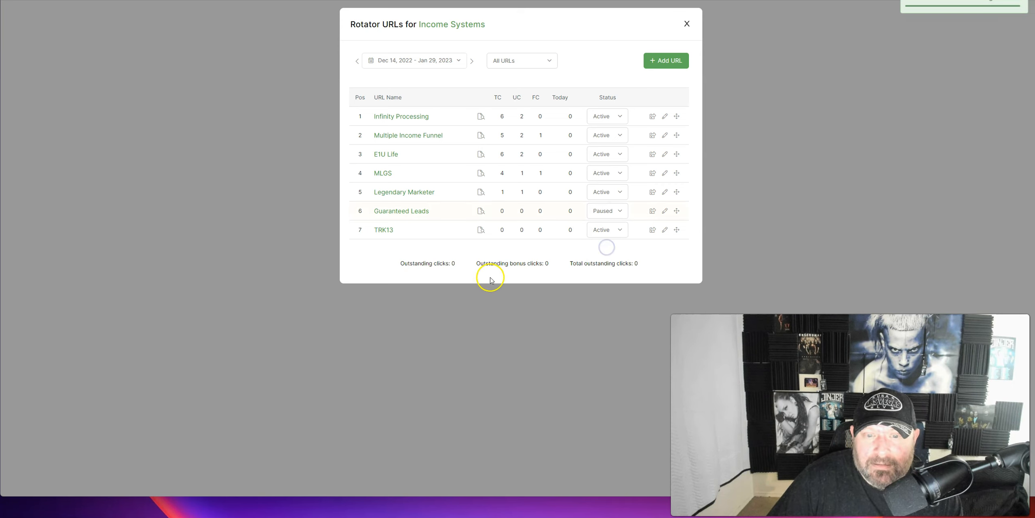
left_click(619, 191)
left_click(604, 229)
left_click(619, 172)
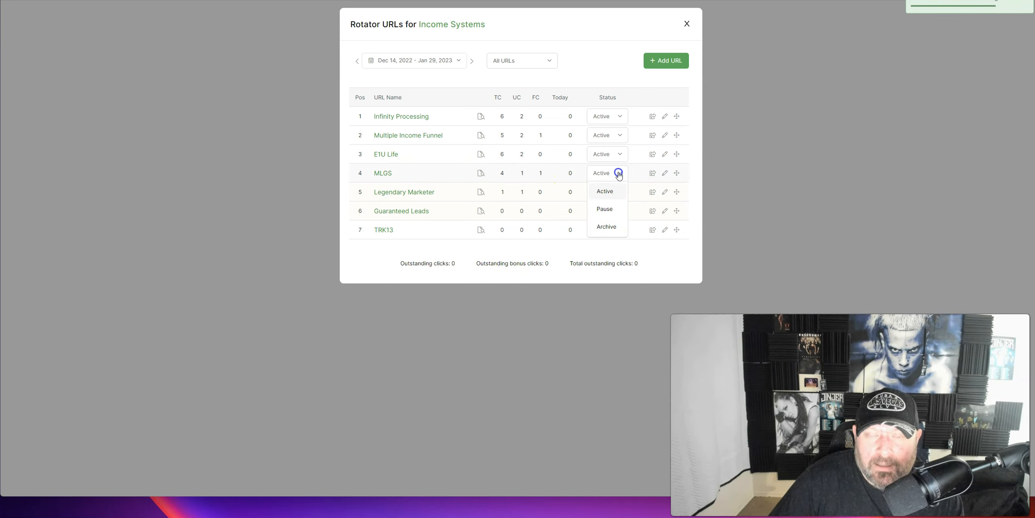
left_click(608, 211)
left_click(620, 153)
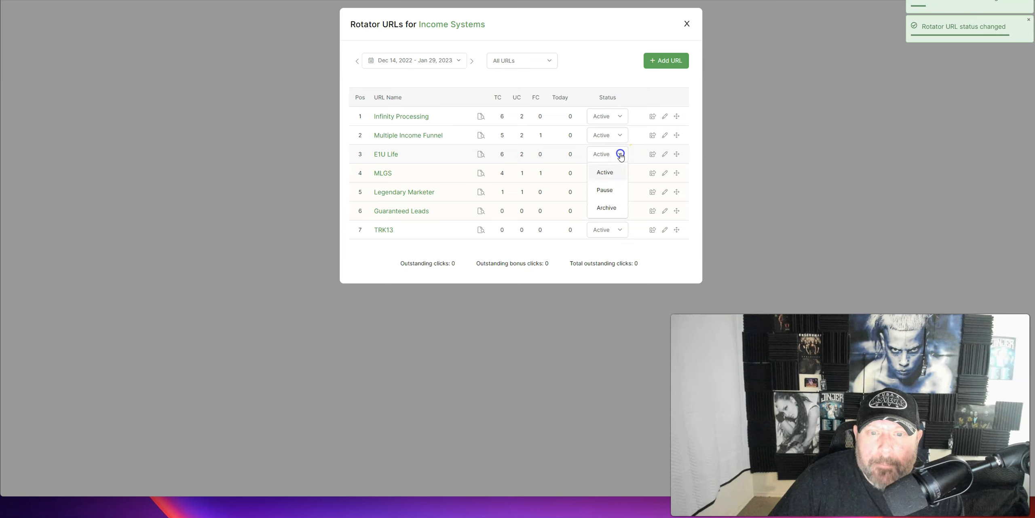
left_click(606, 190)
left_click(620, 135)
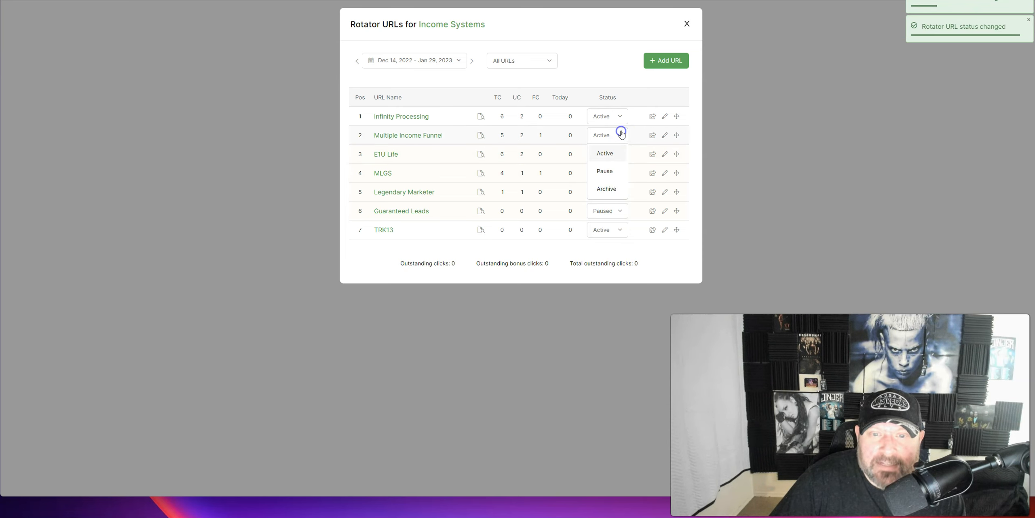
left_click(605, 171)
left_click(619, 116)
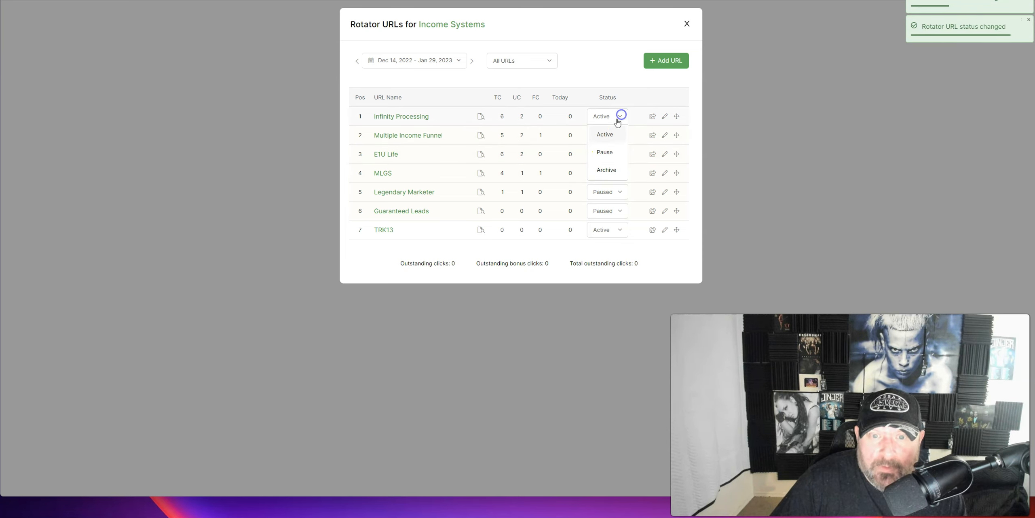
left_click(606, 154)
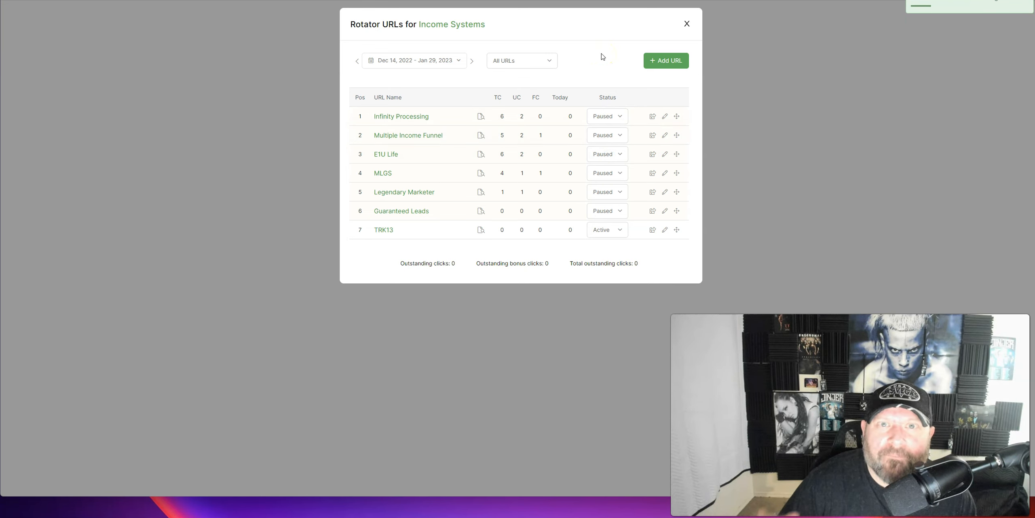
left_click(580, 68)
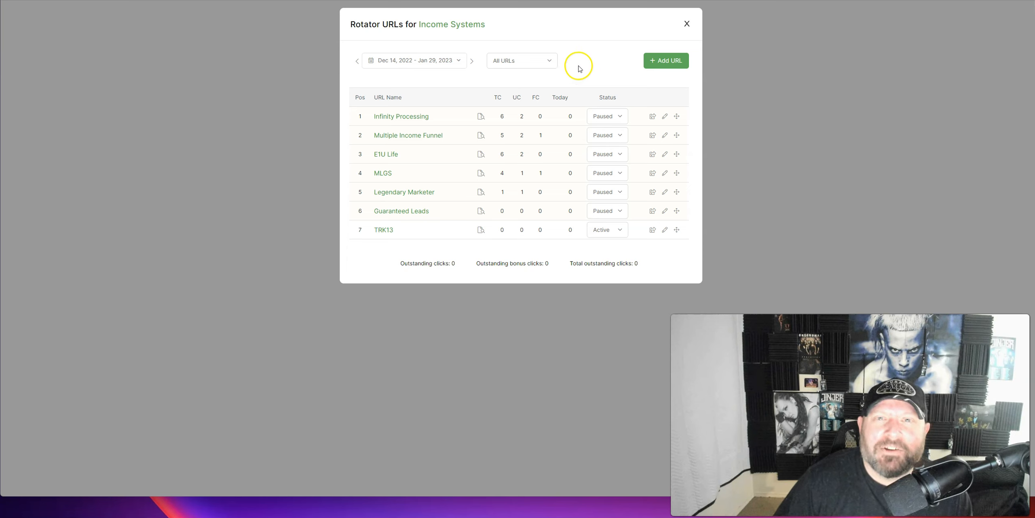
Step: Set Infinity Processing, Multiple Income Funnel, E1U Life, Legendary Marketer and Guaranteed Leads back to Active in the rotator
left_click(620, 116)
left_click(606, 136)
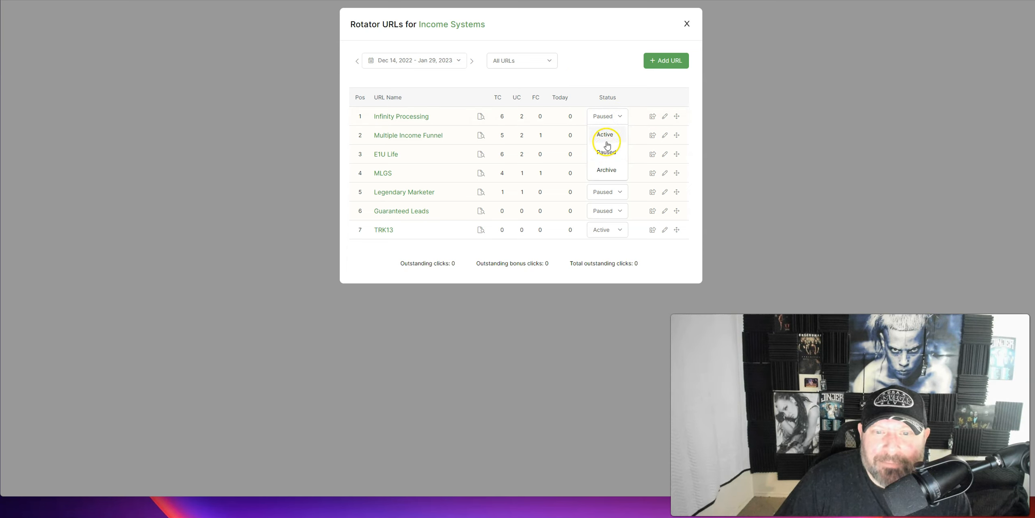
left_click(617, 141)
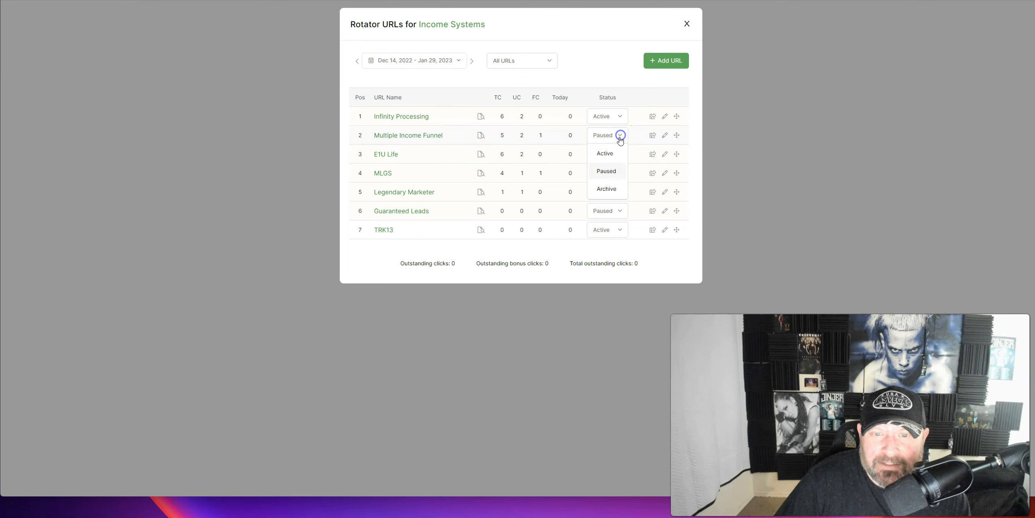
left_click(606, 152)
left_click(619, 153)
left_click(604, 173)
left_click(619, 192)
left_click(607, 210)
left_click(624, 216)
left_click(602, 231)
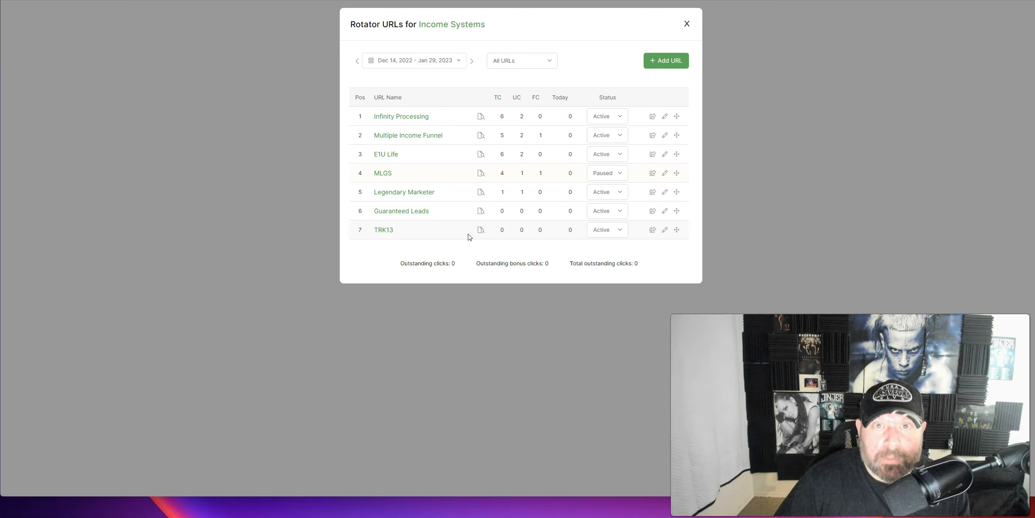
Step: Open the TRK13 rotator URL for editing and look through its click limits, traffic percentages, pixel and schedule settings
left_click(665, 232)
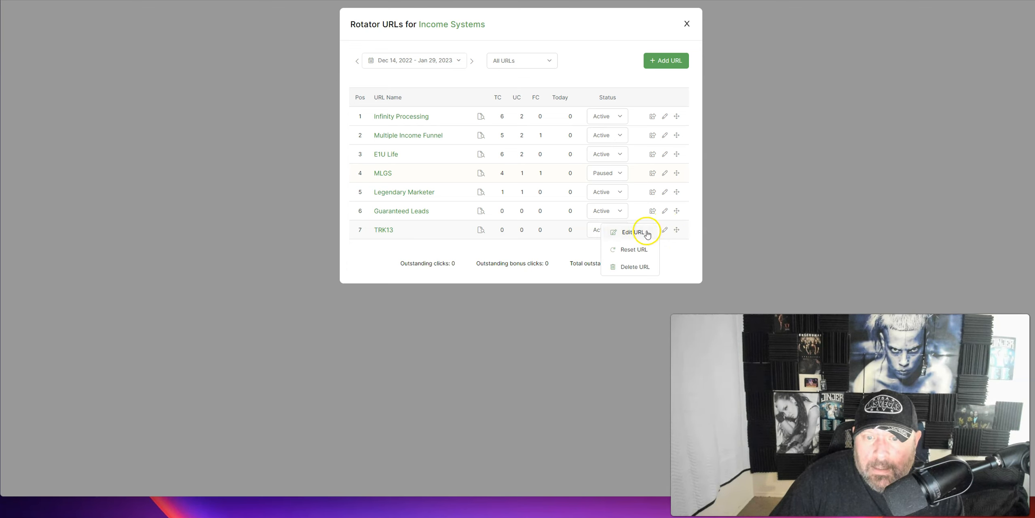
left_click(629, 232)
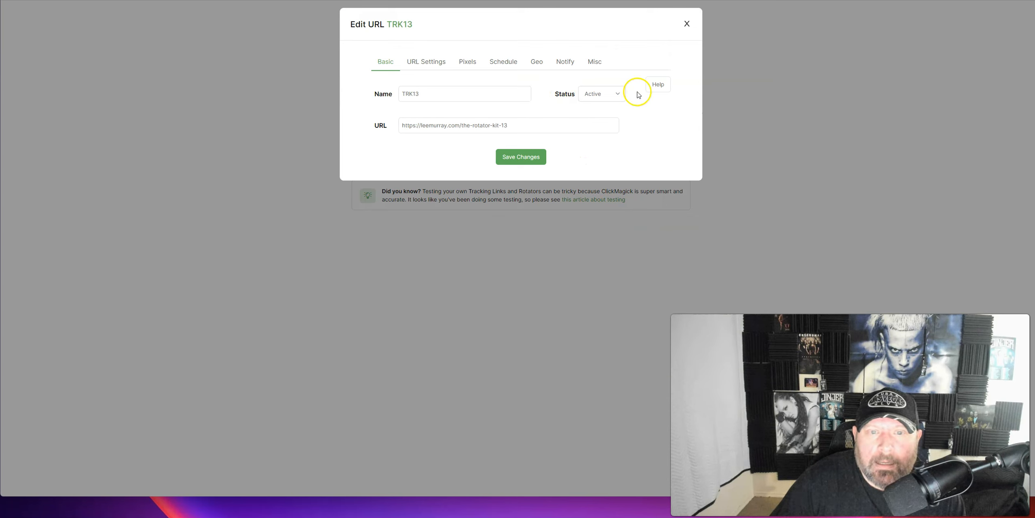
left_click(428, 63)
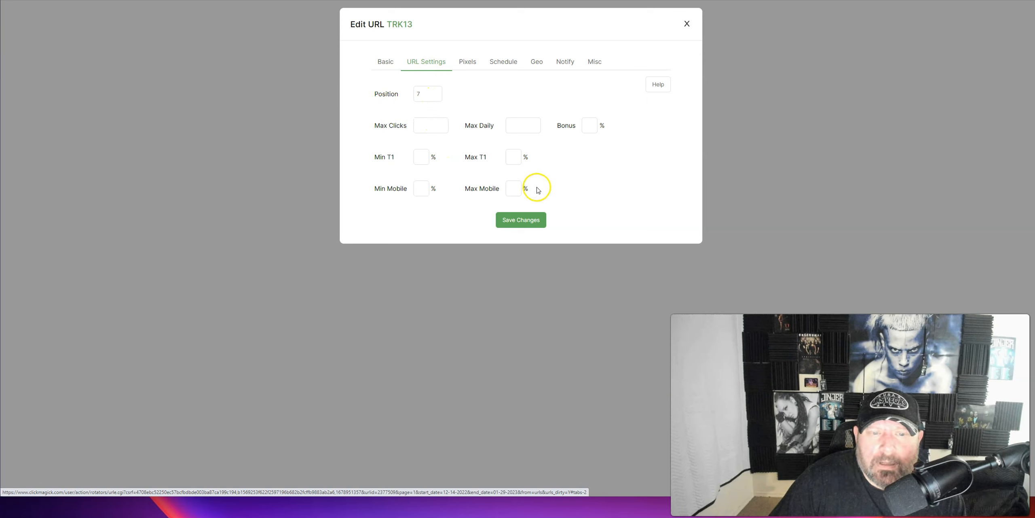
left_click(472, 63)
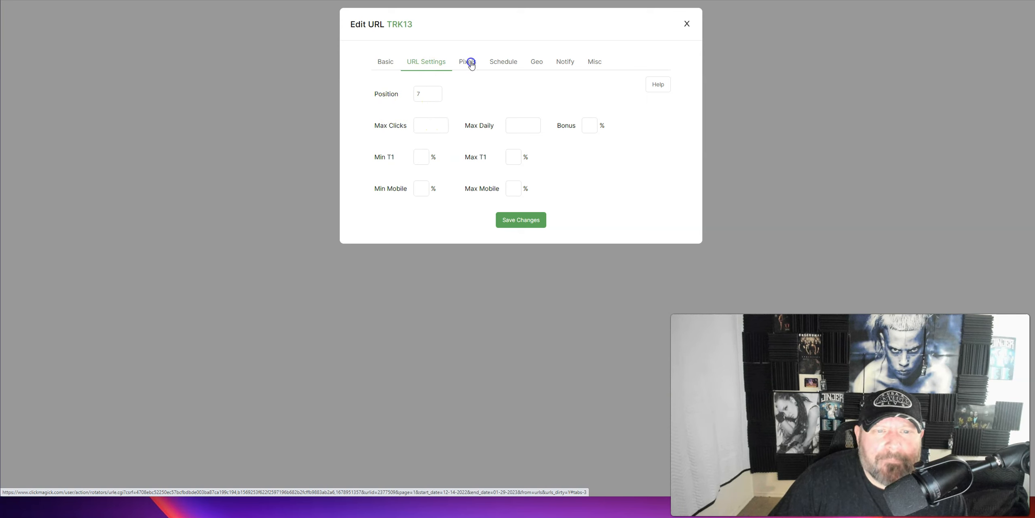
left_click(503, 63)
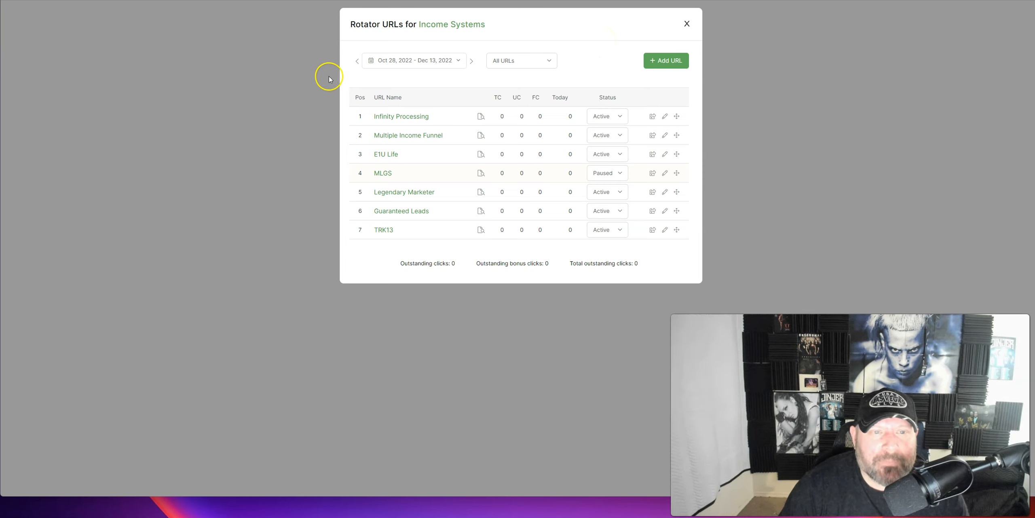
Step: Close the rotator's URL list and copy the link of the Income Systems rotator
left_click(354, 64)
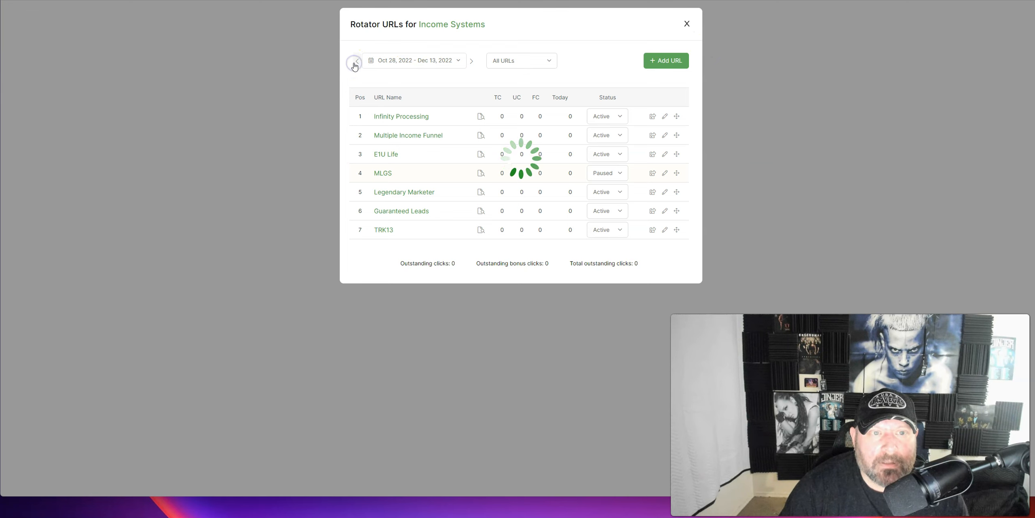
left_click(686, 24)
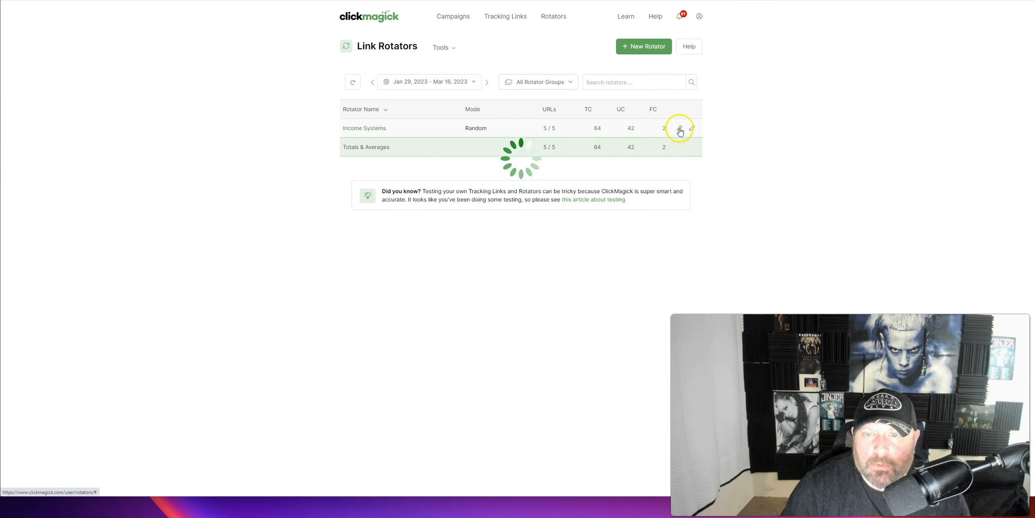
left_click(693, 130)
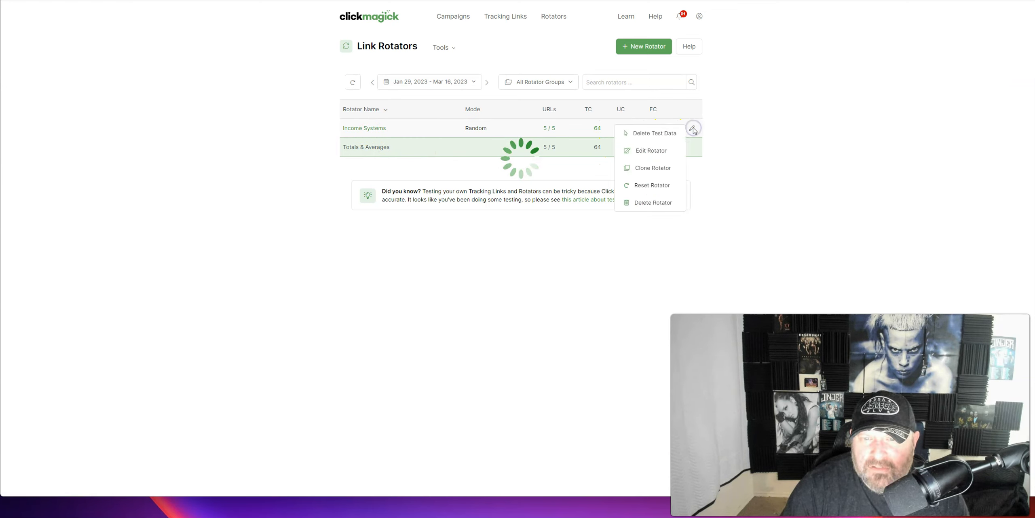
left_click(737, 182)
left_click(679, 128)
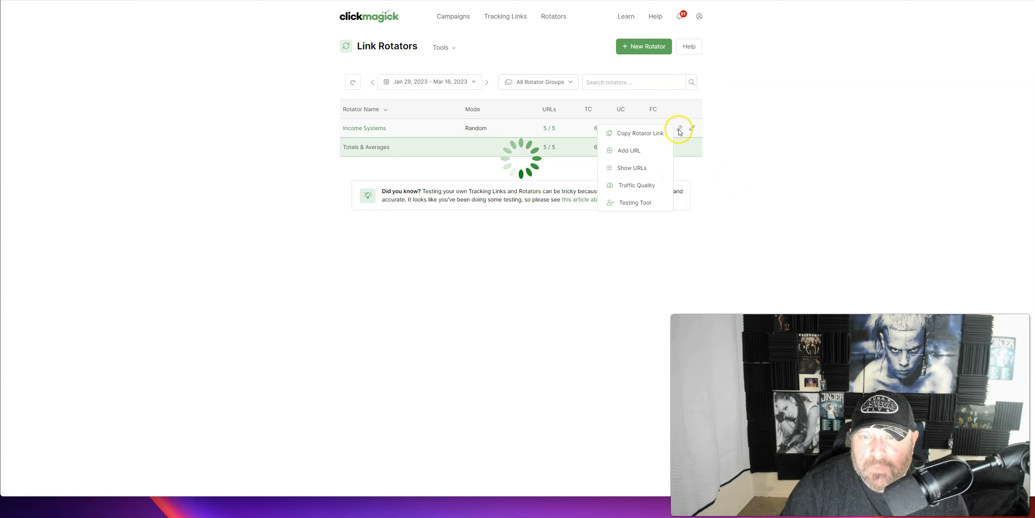
left_click(629, 136)
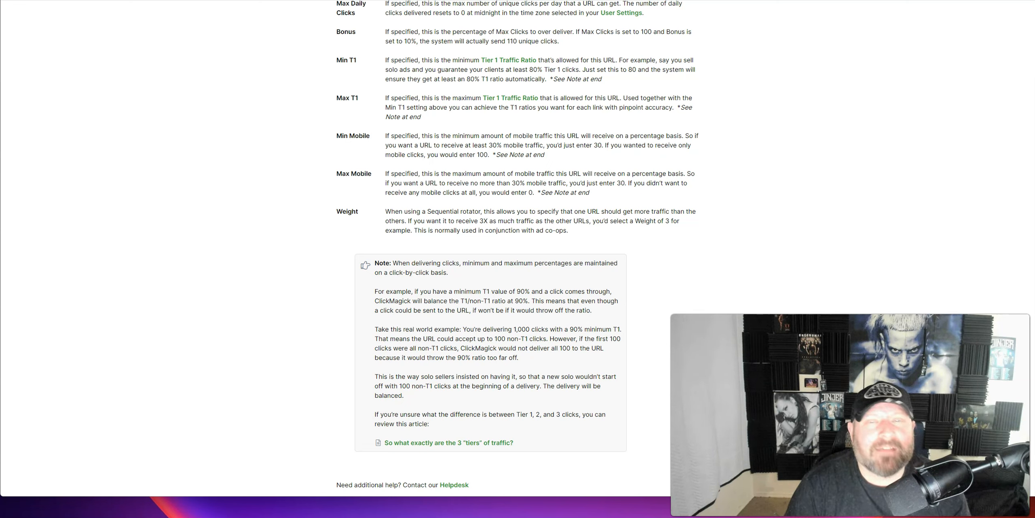
Step: Go to tripleinstant.com/wp-admin and log in to the WordPress site with the saved credentials
type("t")
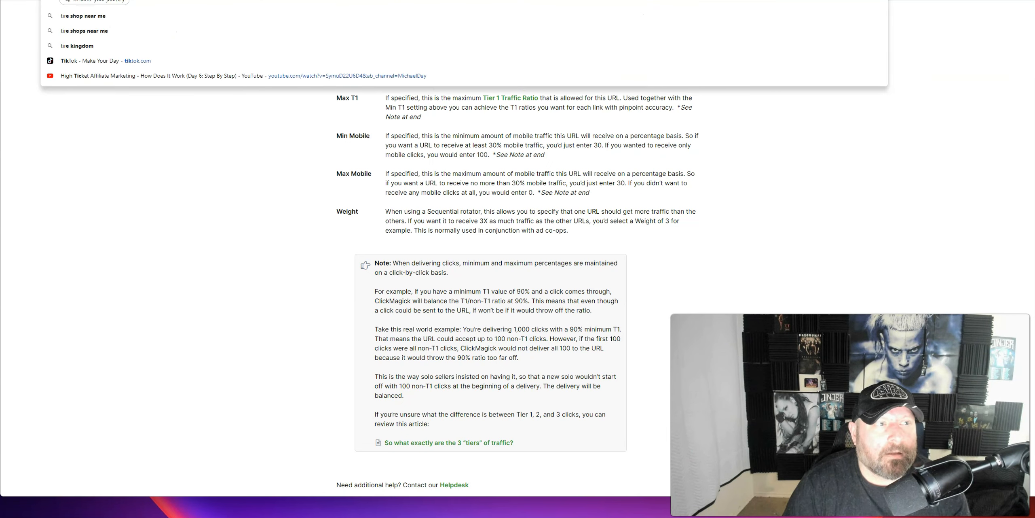
type("riple")
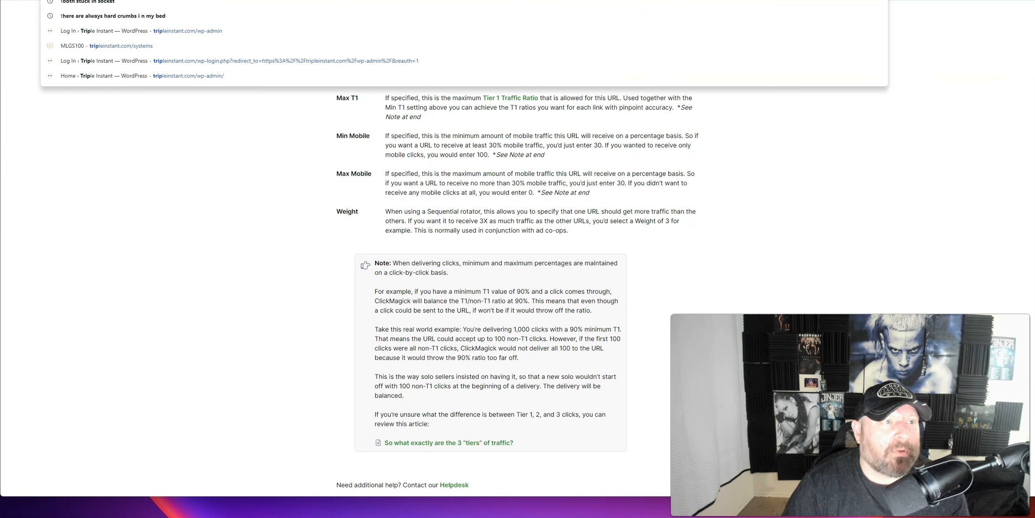
type("instant.com/wp-admin")
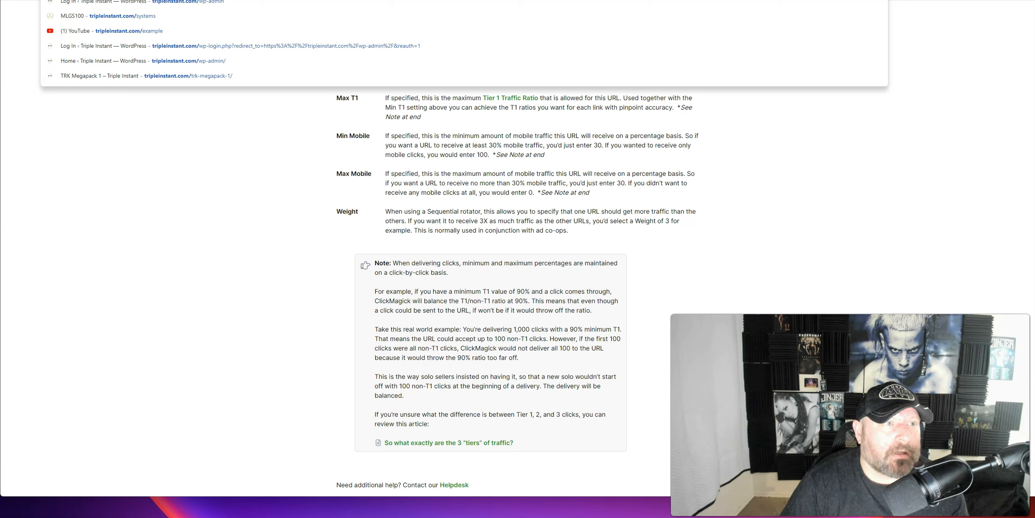
key("Return")
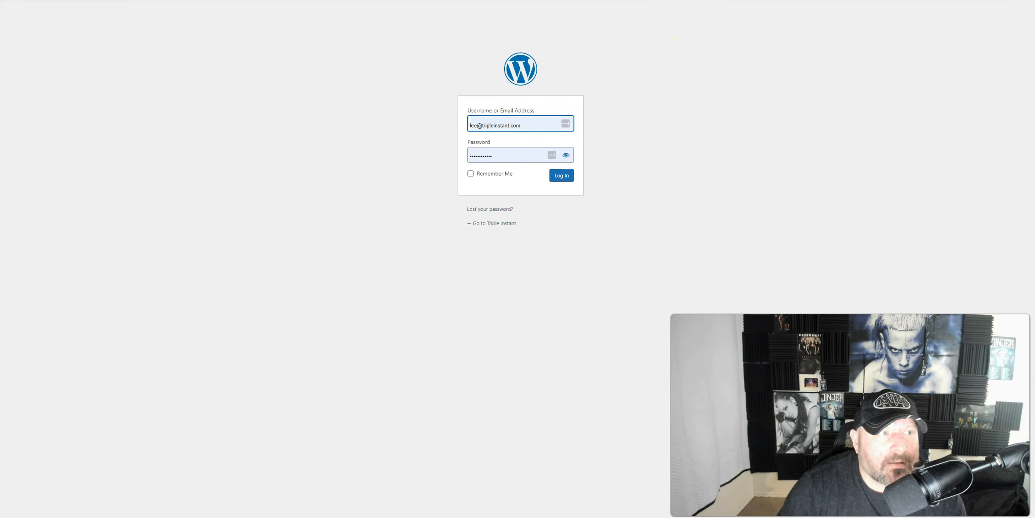
left_click(561, 176)
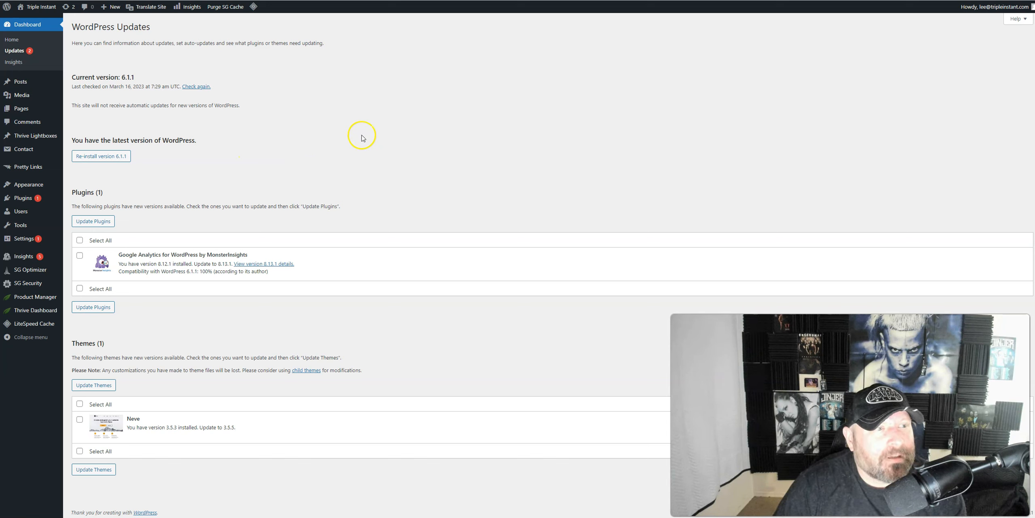
Step: Update the Google Analytics for WordPress by MonsterInsights plugin from the WordPress Updates page
left_click(18, 39)
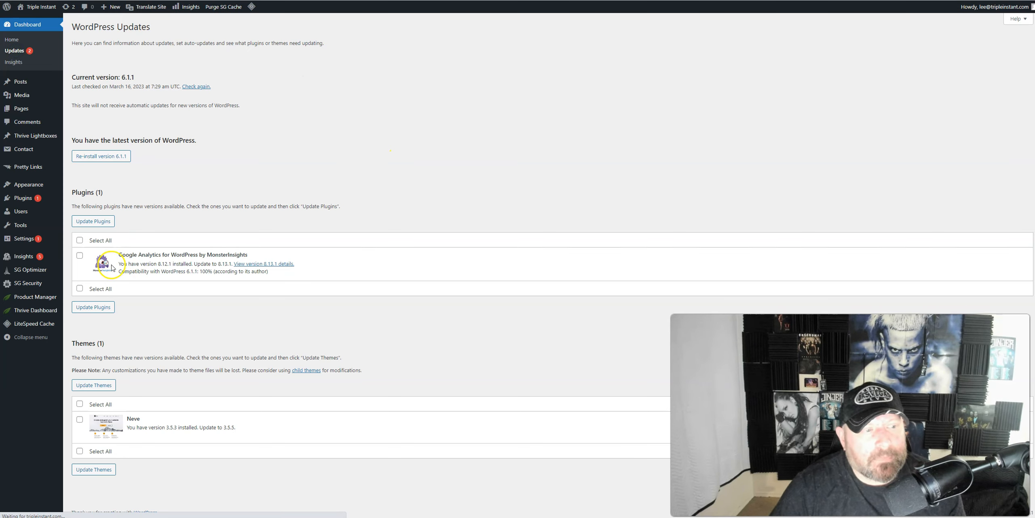
left_click(80, 239)
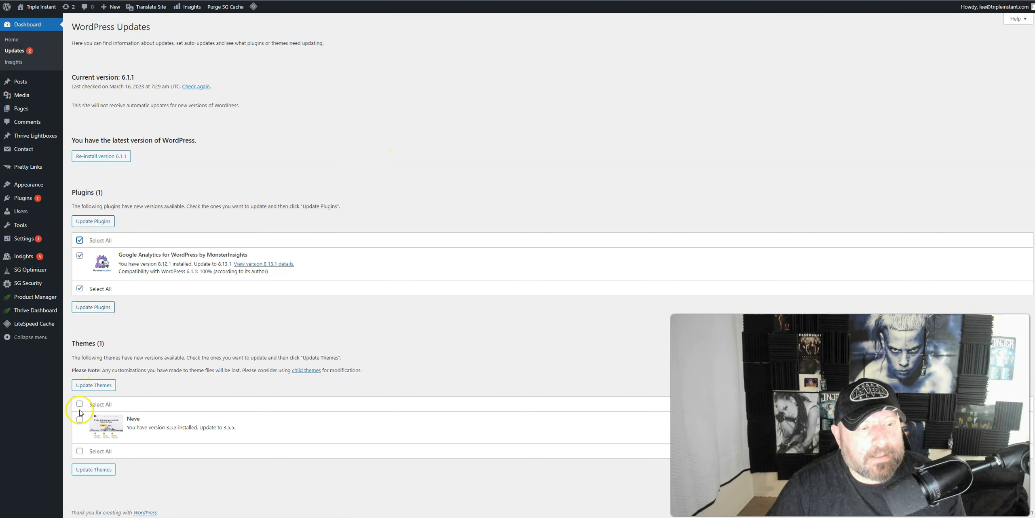
left_click(92, 220)
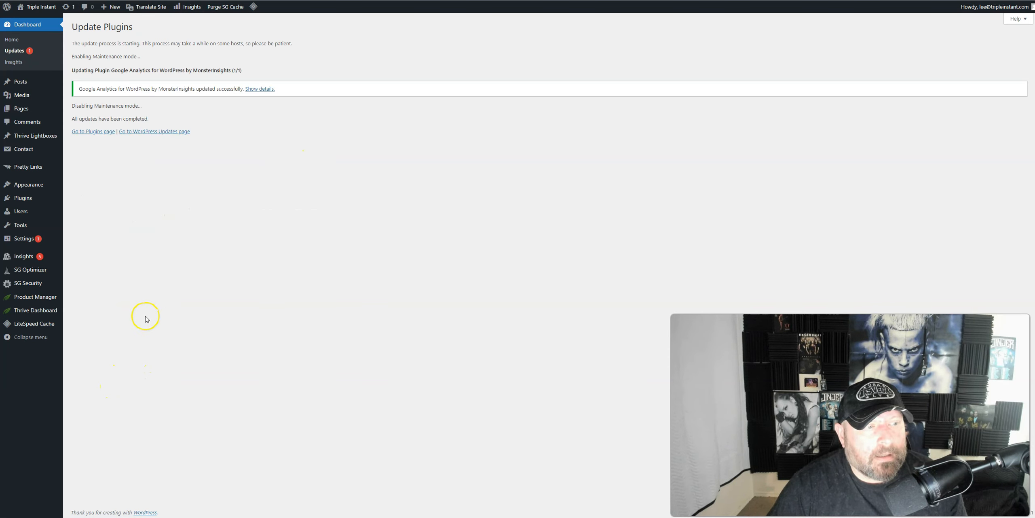
Step: Dismiss the Yoast Duplicate Post and Pretty Links notices on the installed plugins page, and open the Add Plugins page
mouse_move(22, 95)
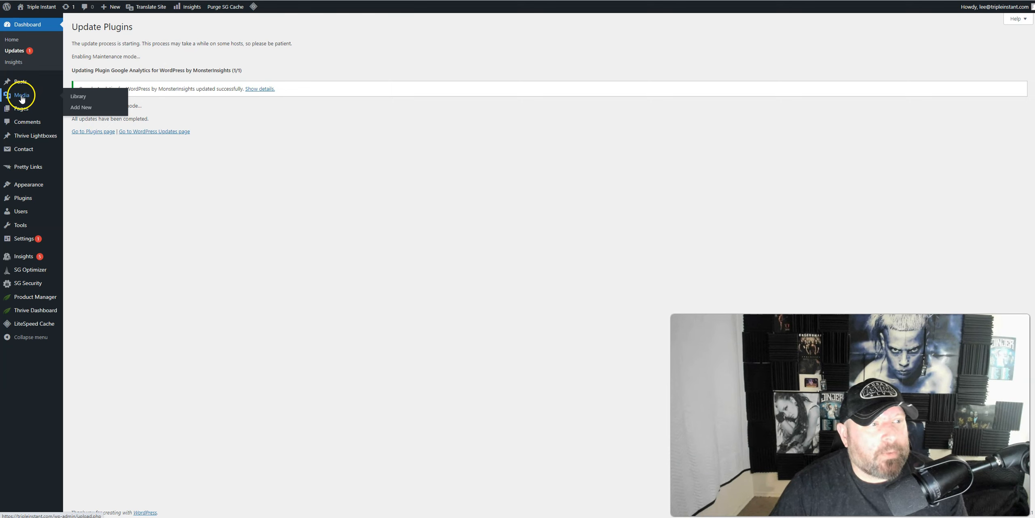
left_click(22, 202)
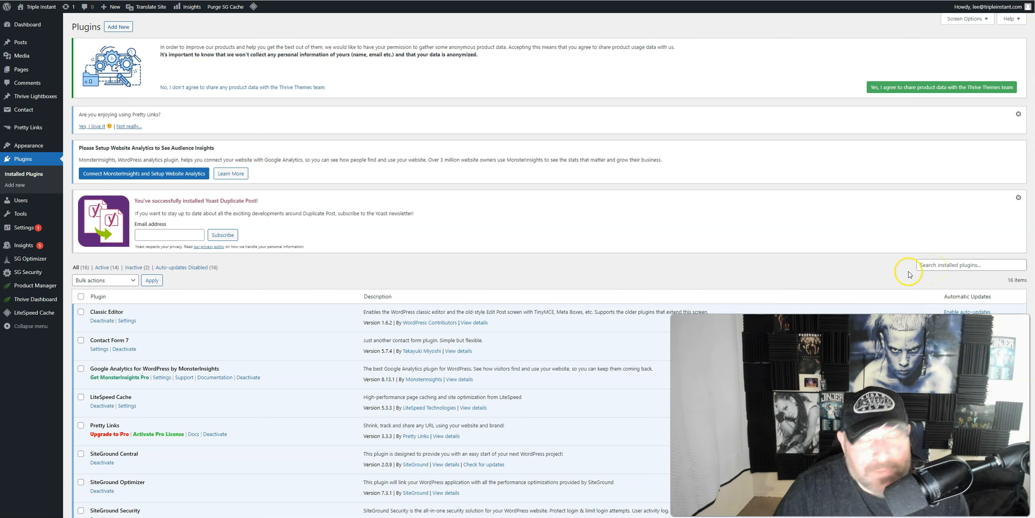
left_click(1019, 197)
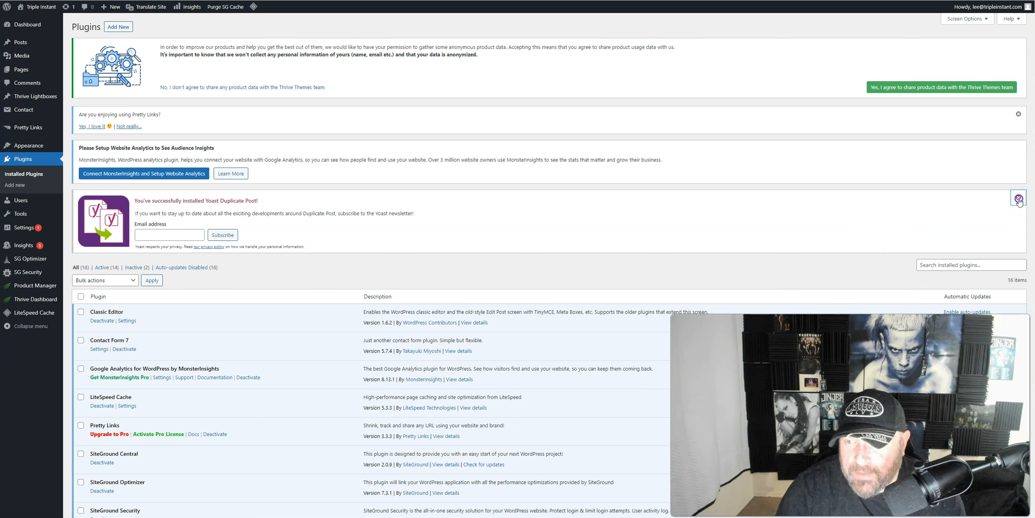
left_click(1019, 114)
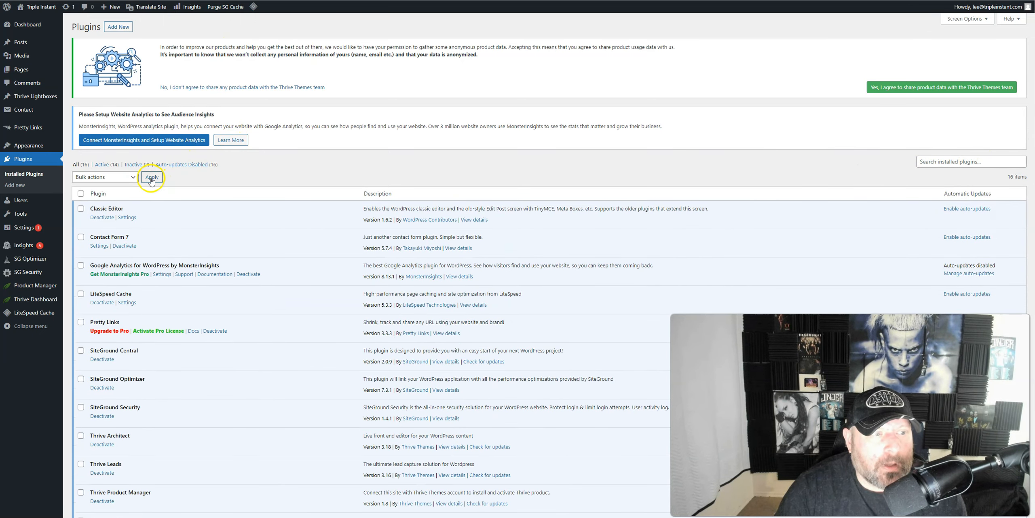
left_click(125, 29)
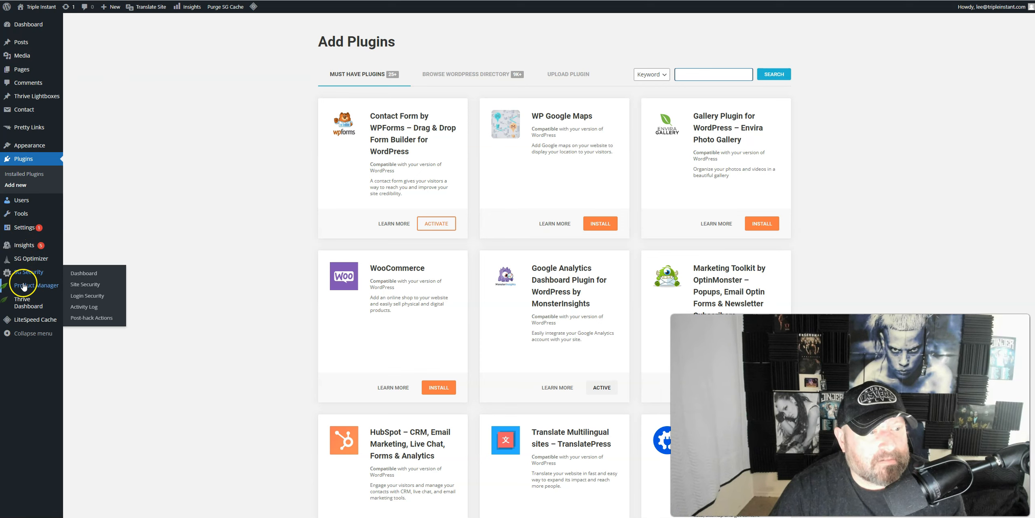
left_click(30, 130)
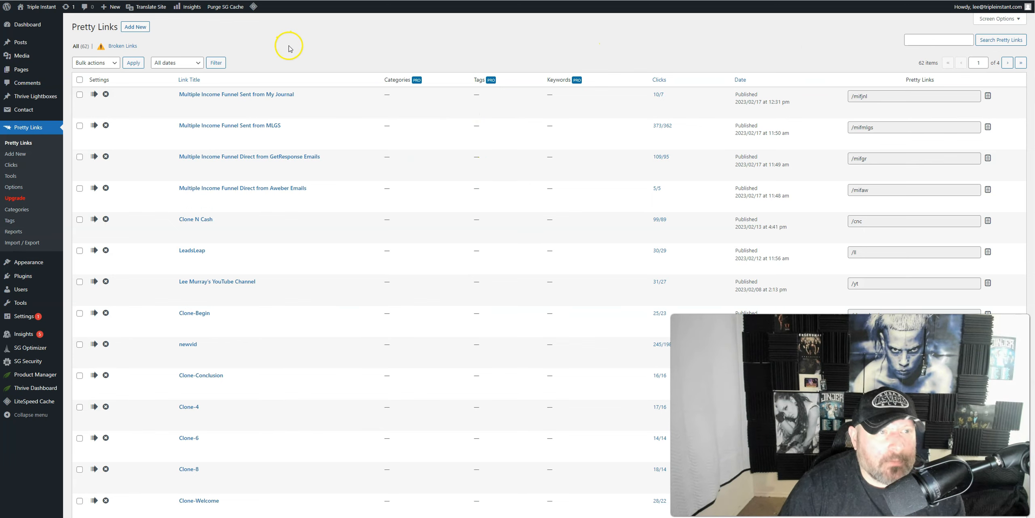
left_click(132, 28)
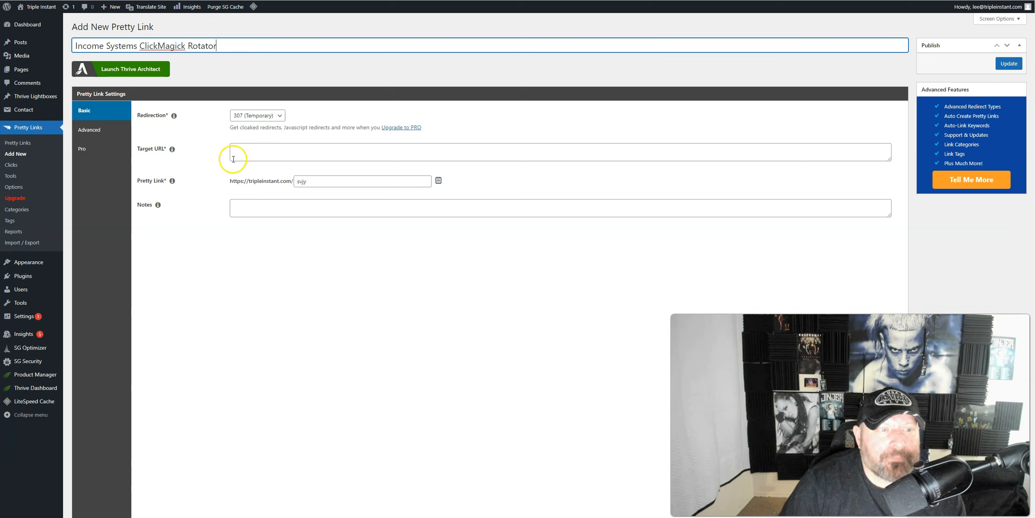
left_click(253, 151)
right_click(250, 150)
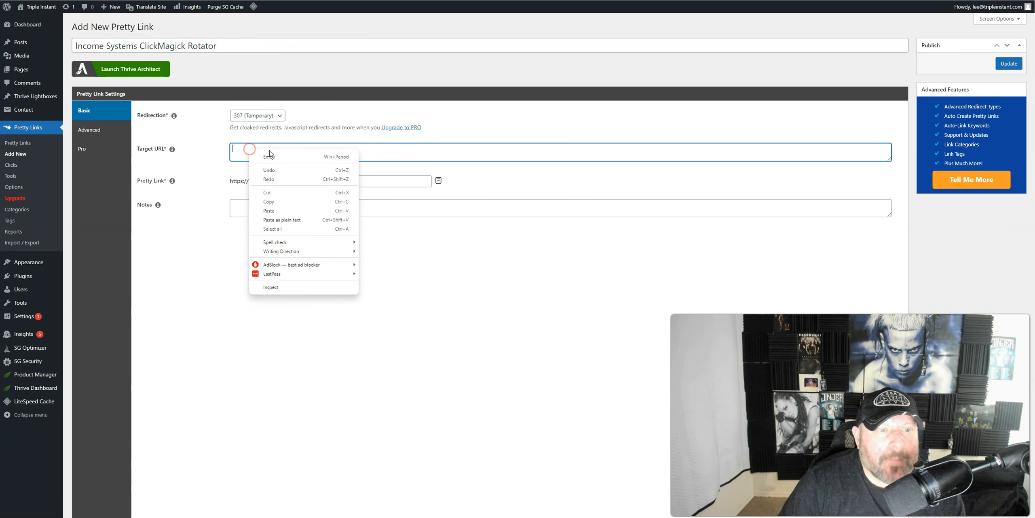
left_click(286, 210)
Step: Set the link's slug to "systems" and try to publish the Pretty Link
double_click(301, 181)
type("systems")
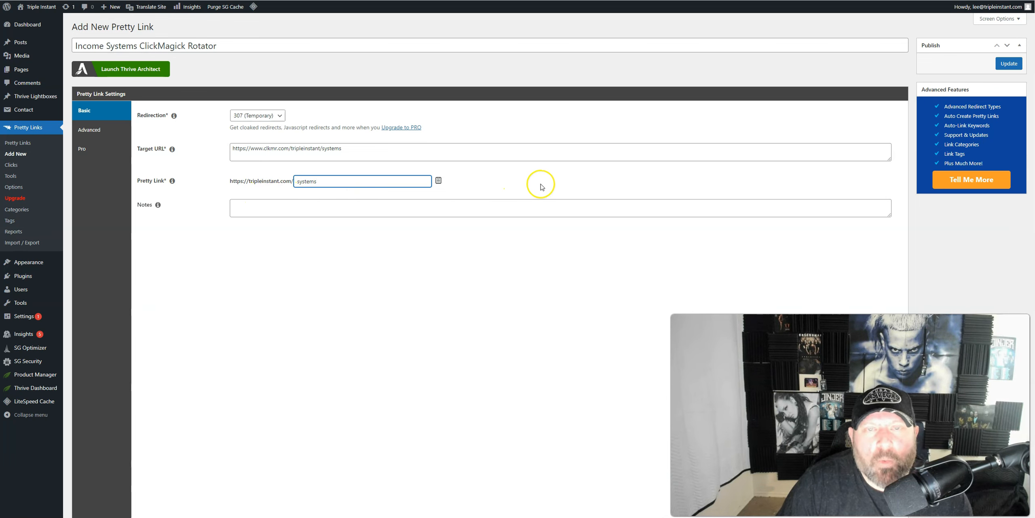
left_click(491, 181)
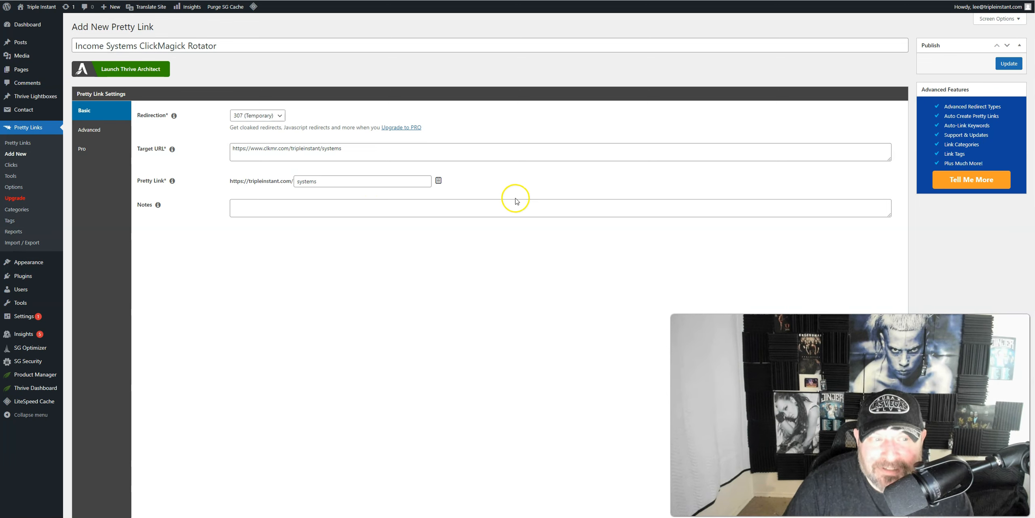
left_click(1008, 64)
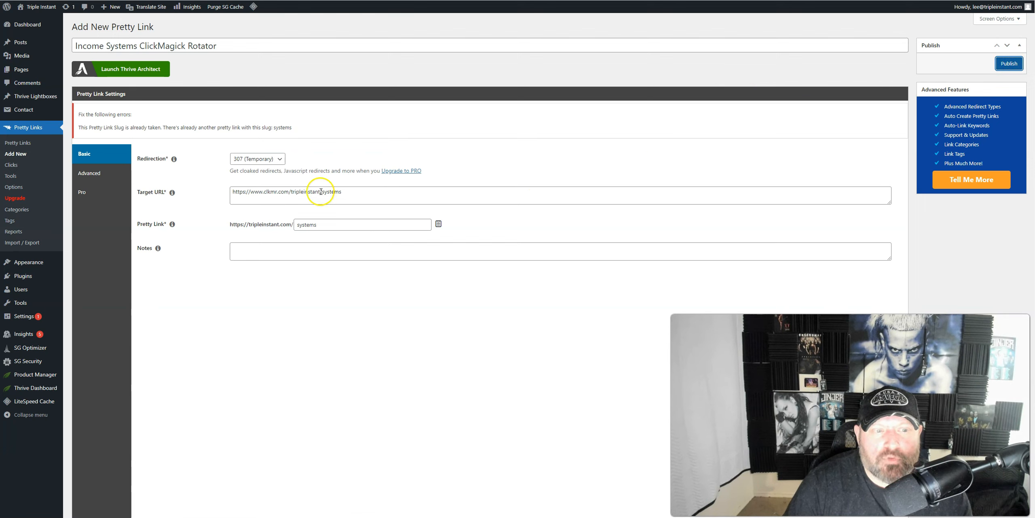
triple_click(321, 191)
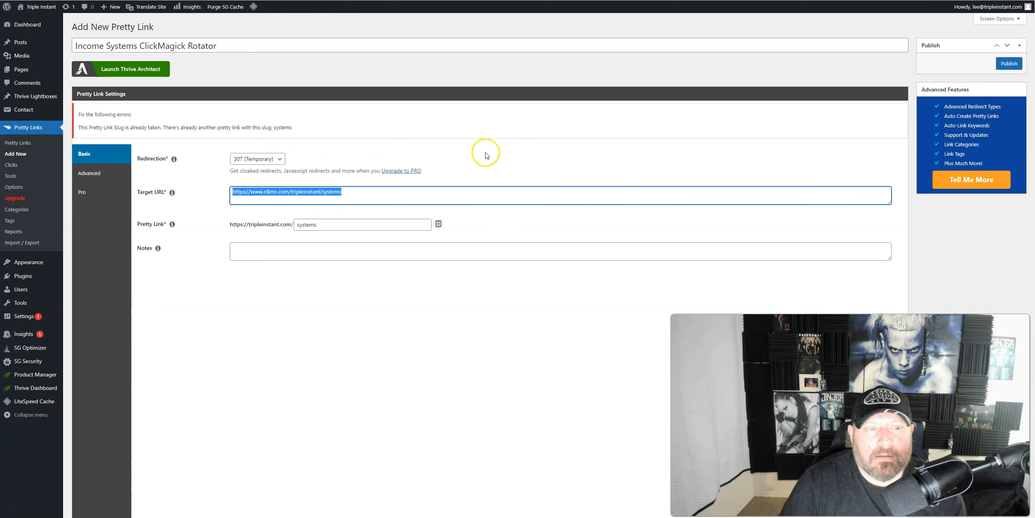
left_click(494, 66)
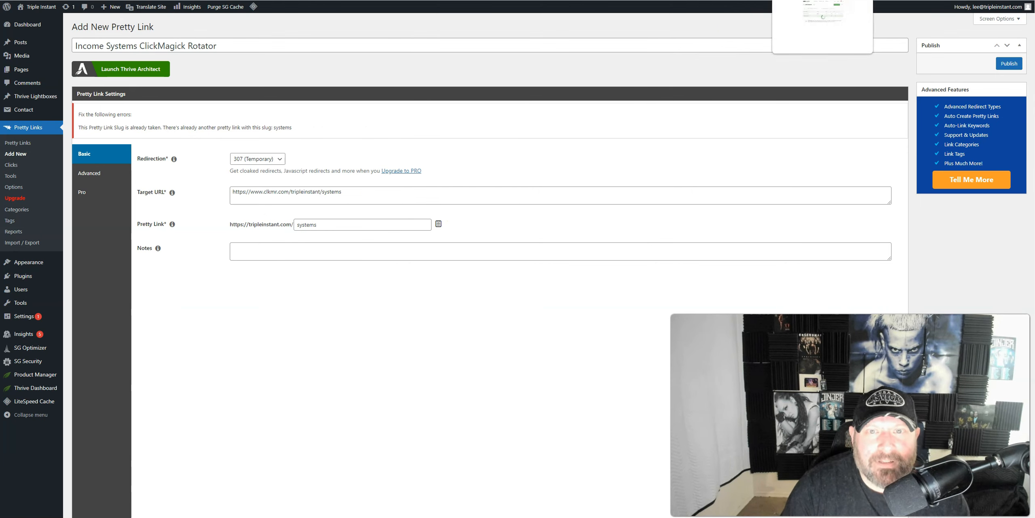
left_click(579, 0)
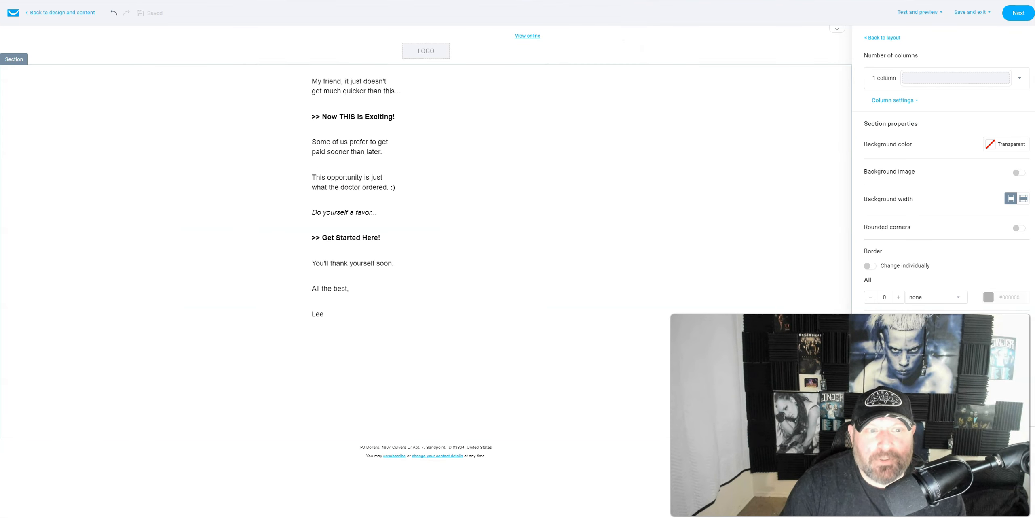
left_click_drag(394, 116, 322, 116)
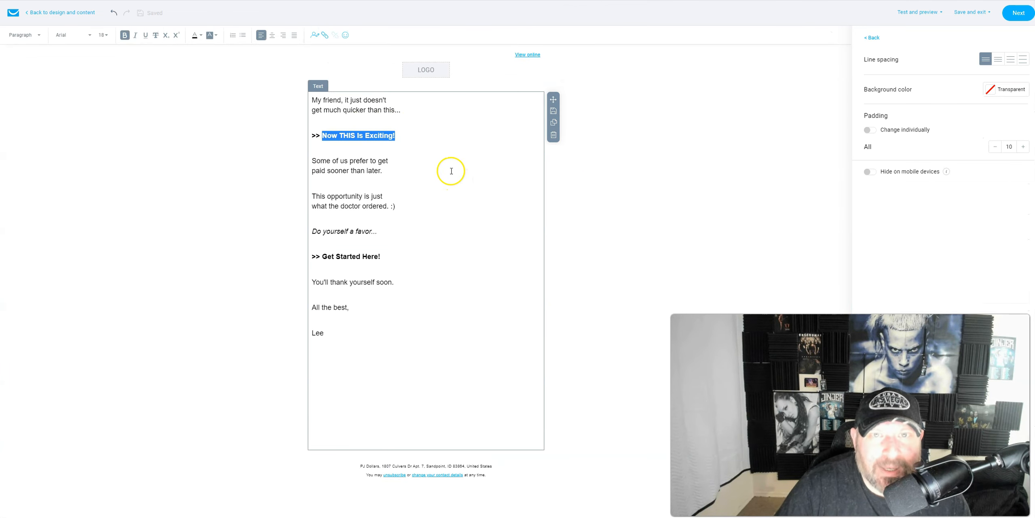
left_click(324, 36)
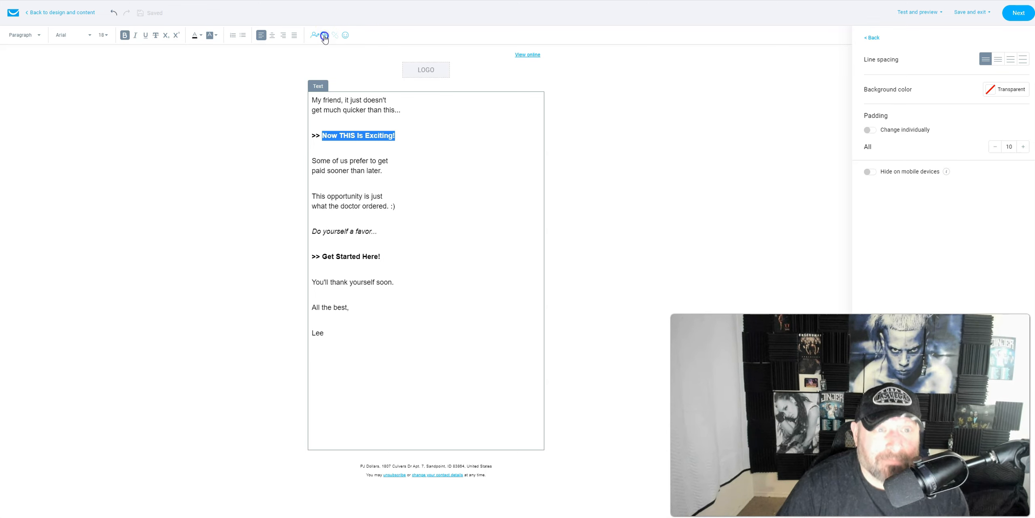
left_click(439, 185)
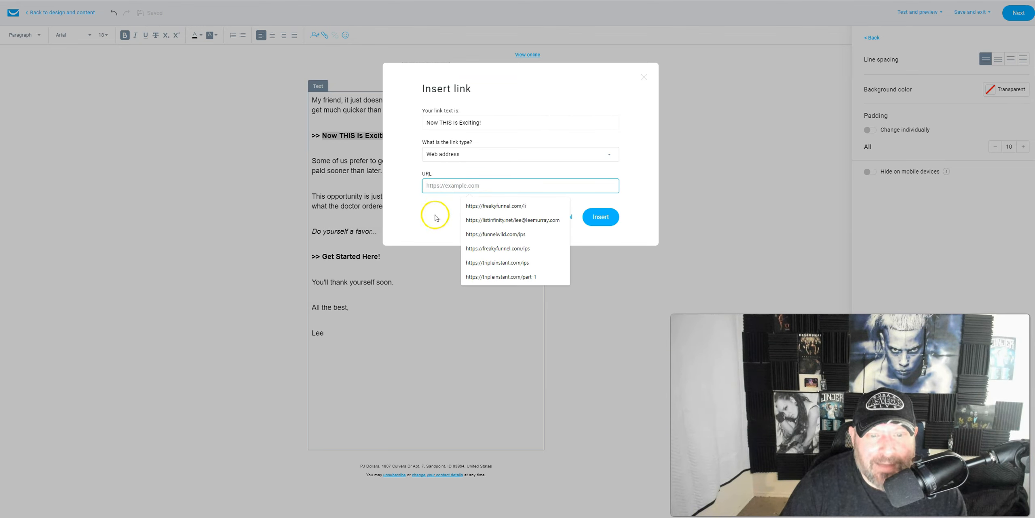
type("https")
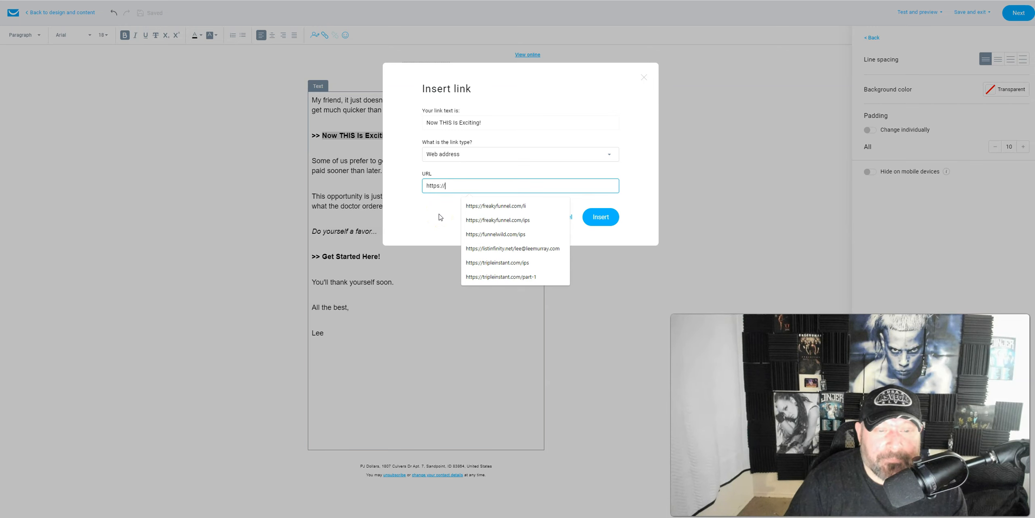
type("://")
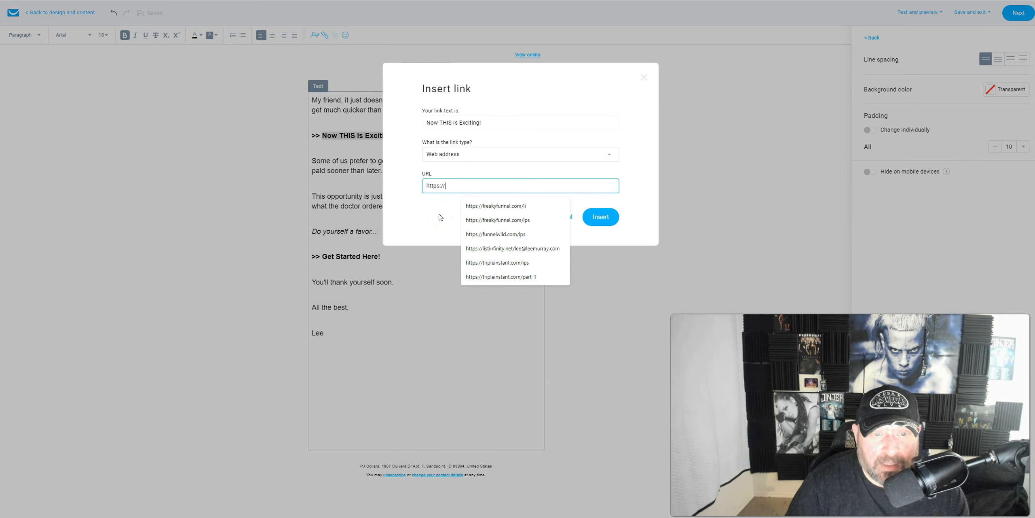
type("tripleinstant.com/systems")
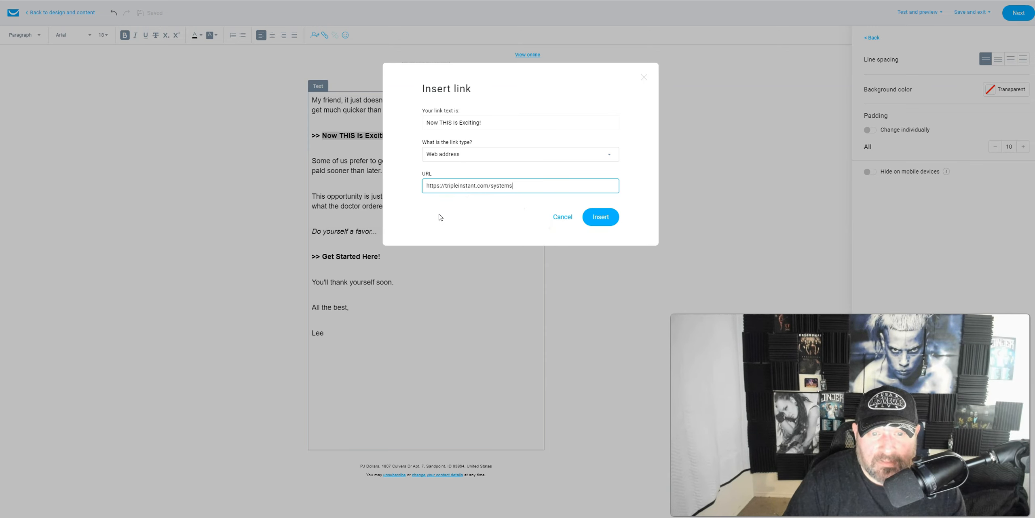
left_click(598, 218)
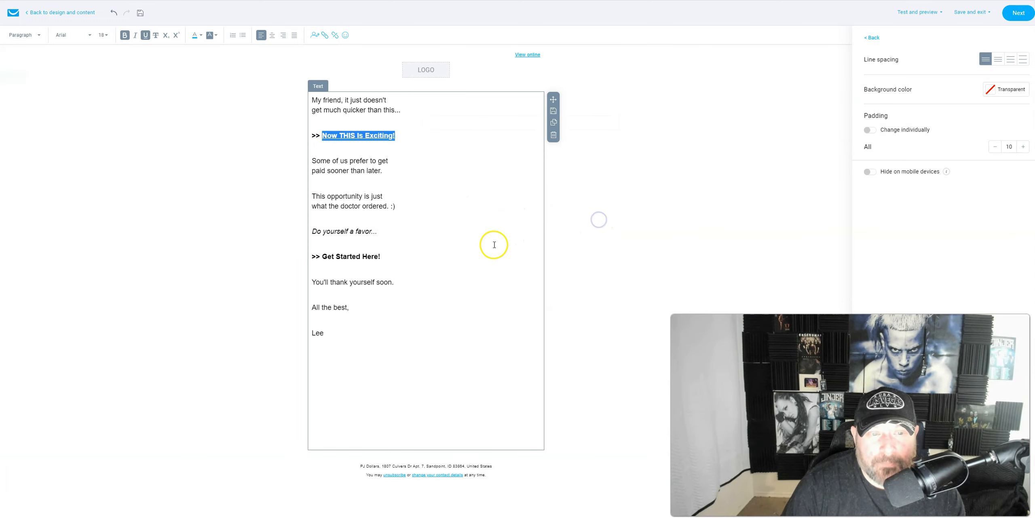
left_click_drag(382, 256, 326, 256)
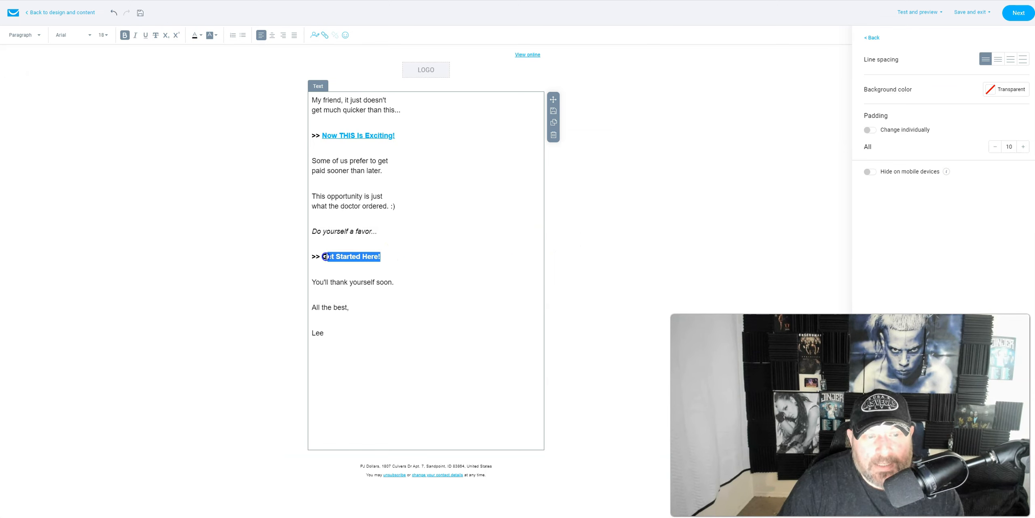
left_click(325, 35)
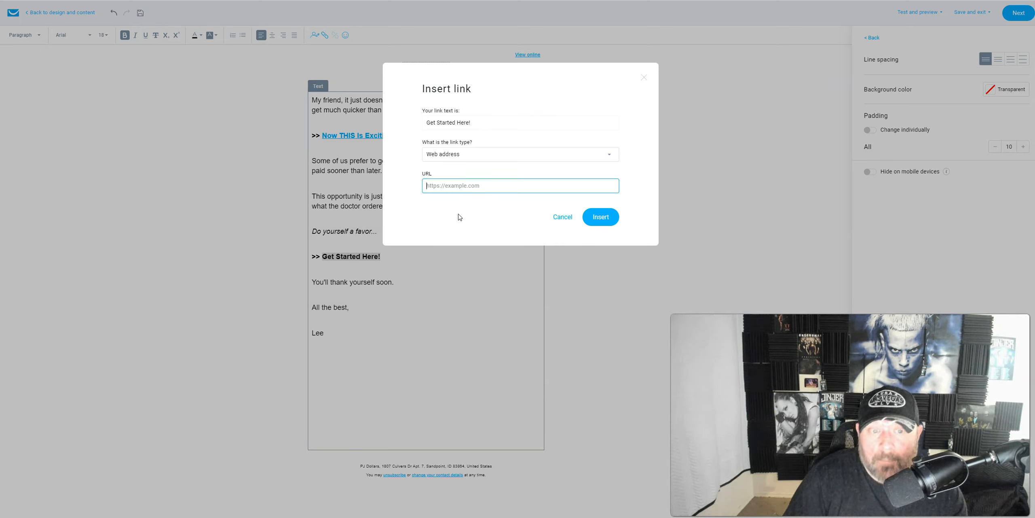
type("https://")
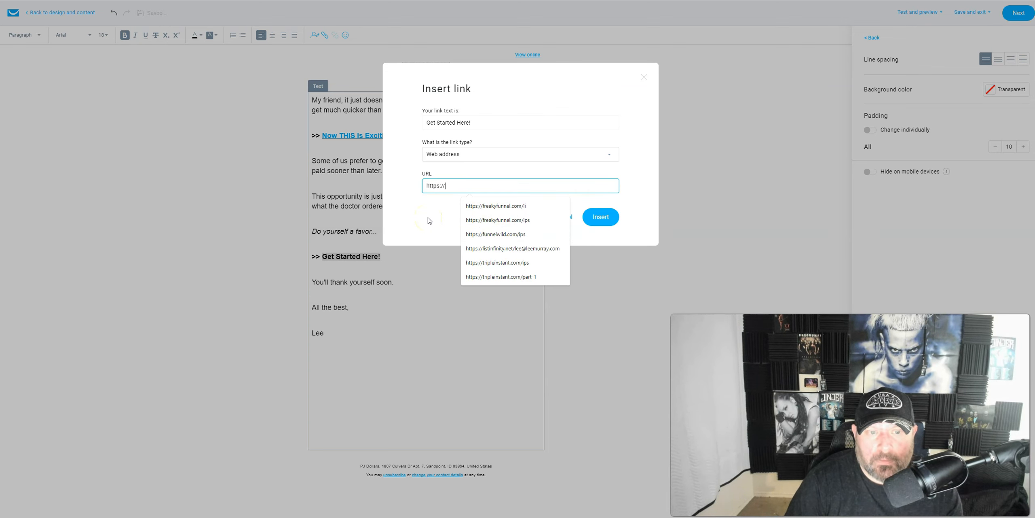
type("triple")
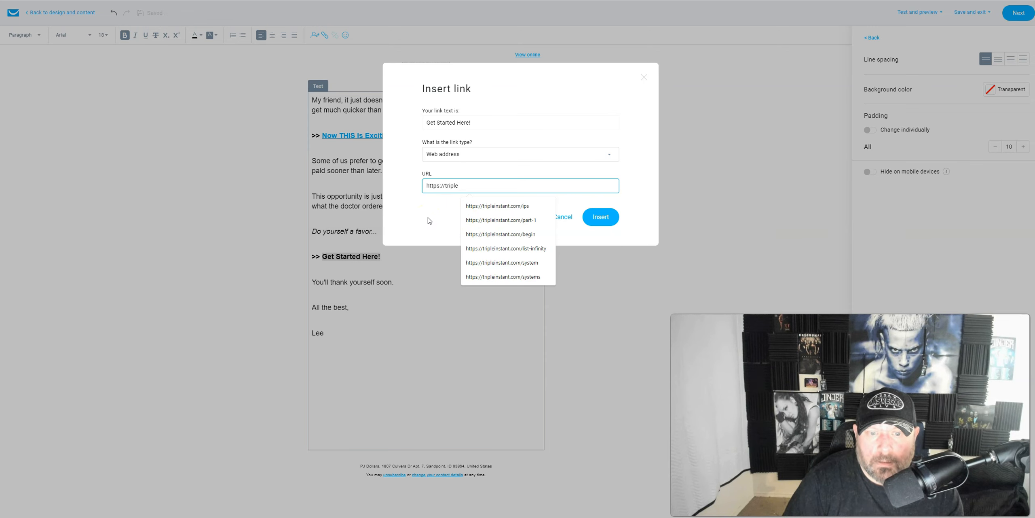
left_click(507, 277)
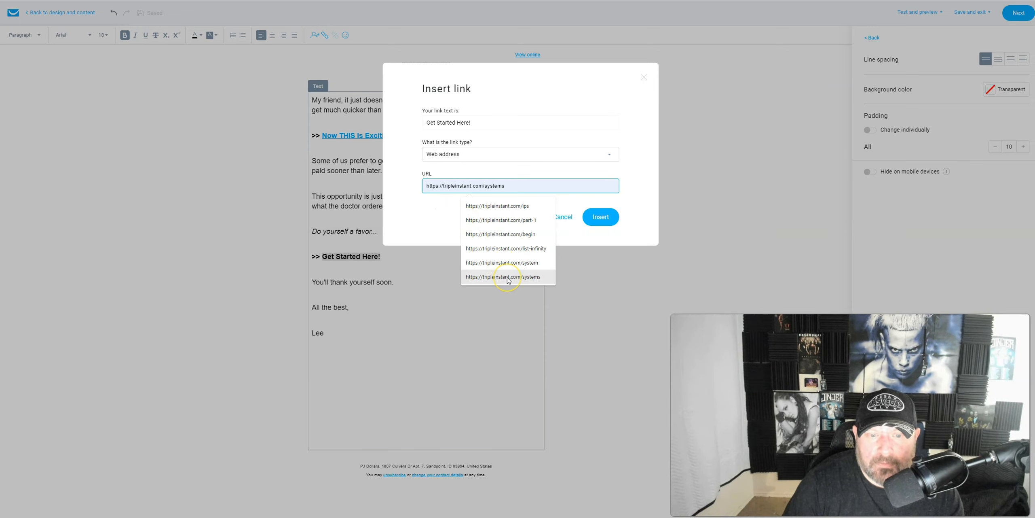
left_click(609, 217)
left_click(611, 274)
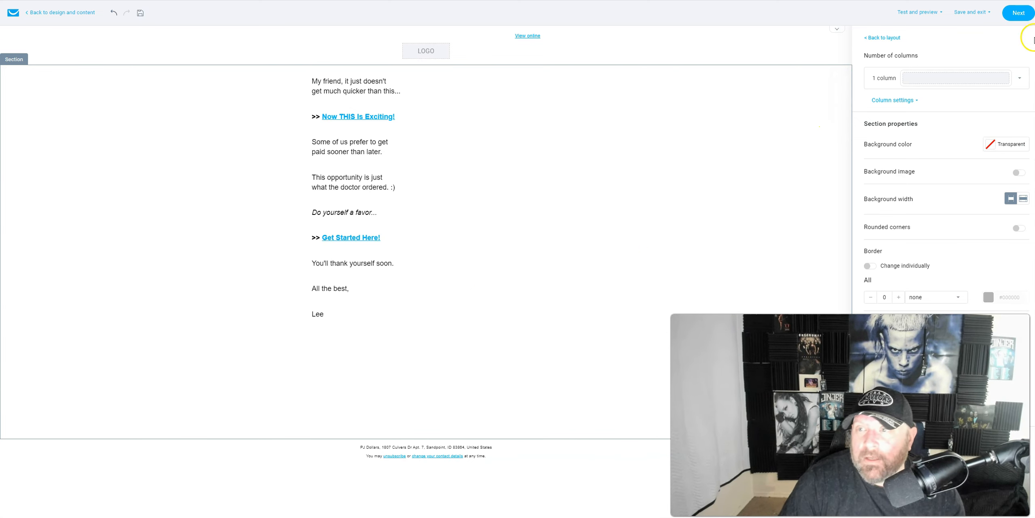
left_click(1020, 14)
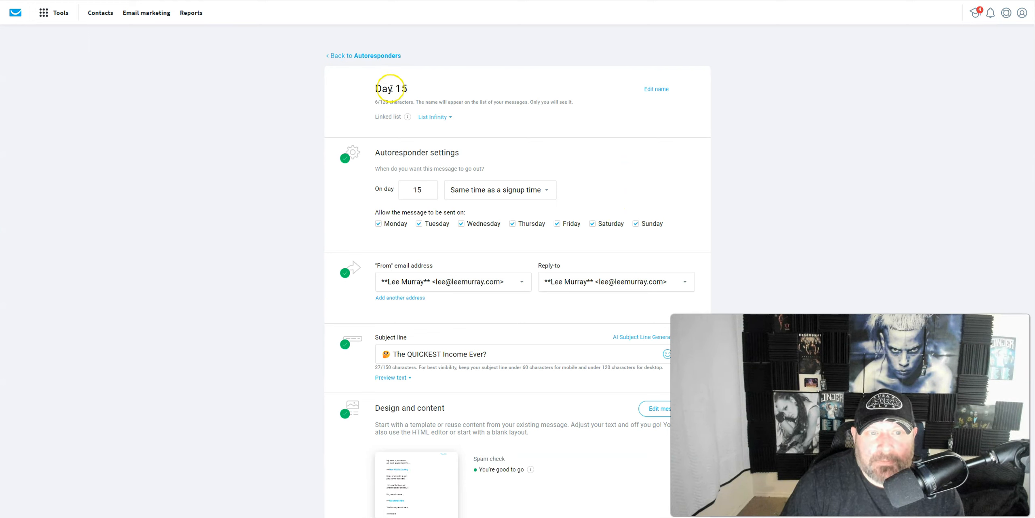
Step: Rename the autoresponder to "List Infinity Day 15", then save and publish it
type("List Infinity")
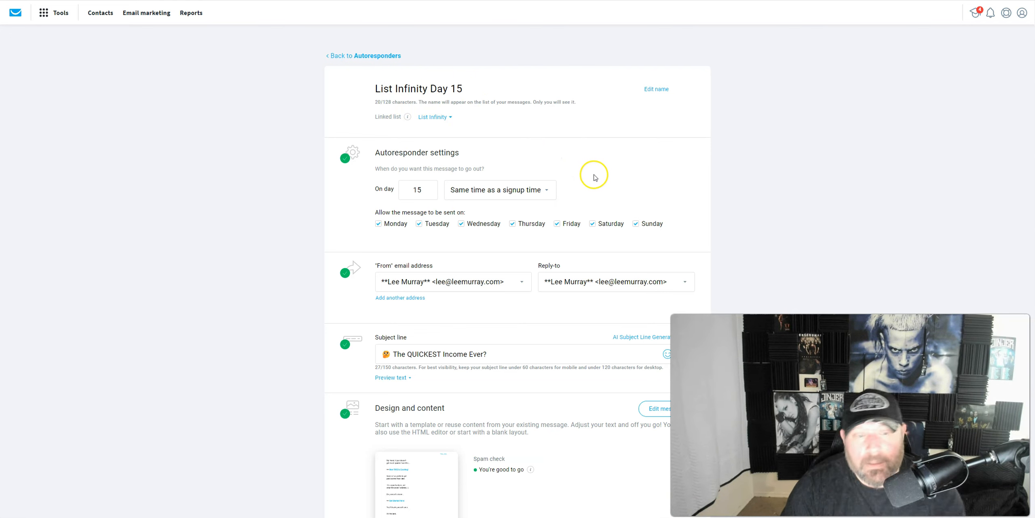
scroll(588, 178, "down", 3)
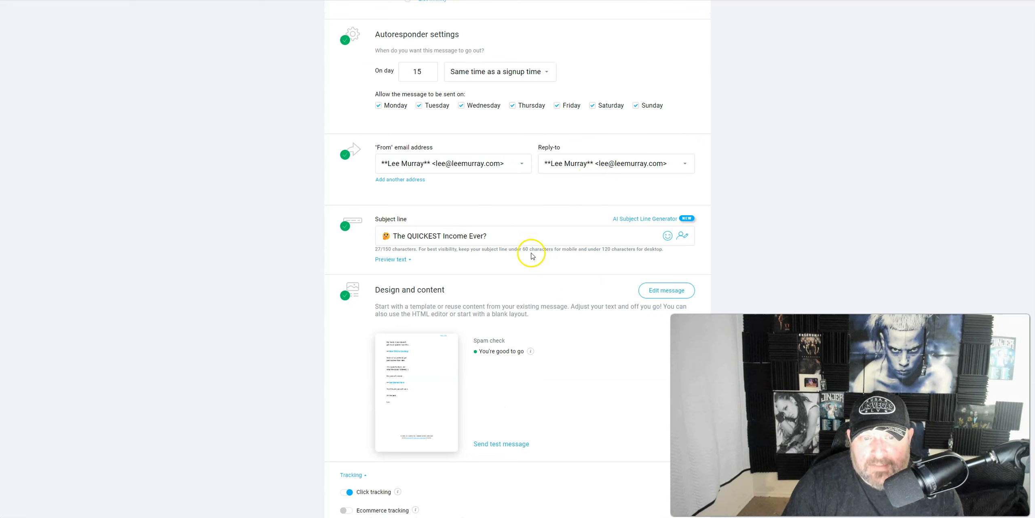
scroll(603, 285, "down", 3)
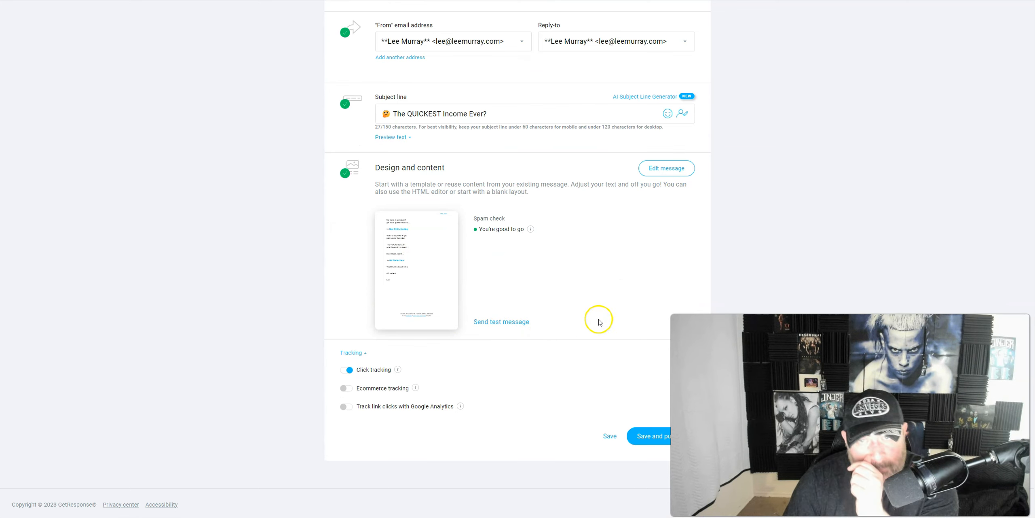
left_click(656, 436)
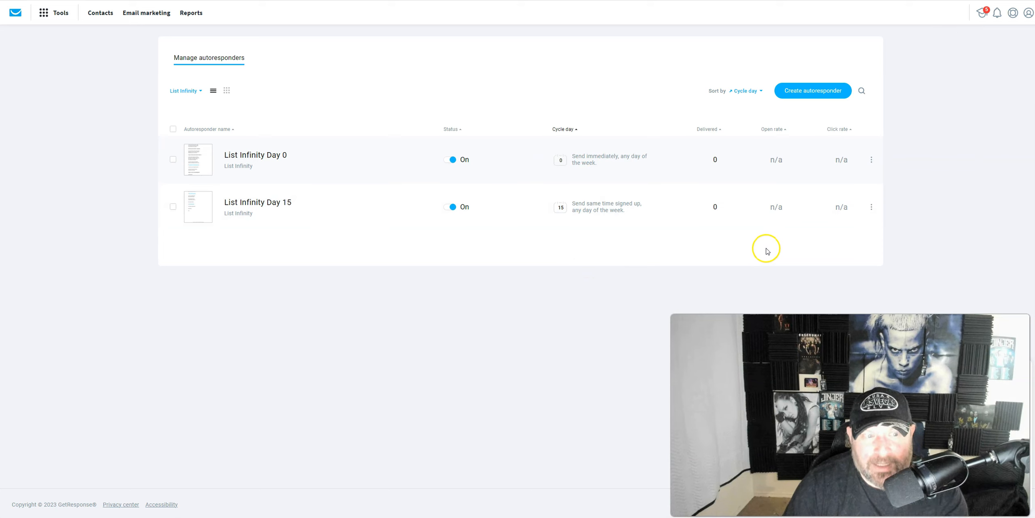
Step: Create an autoresponder linked to the List Infinity list, name it "List Infinity Day 16" and schedule it for day 16
left_click(808, 92)
left_click(525, 215)
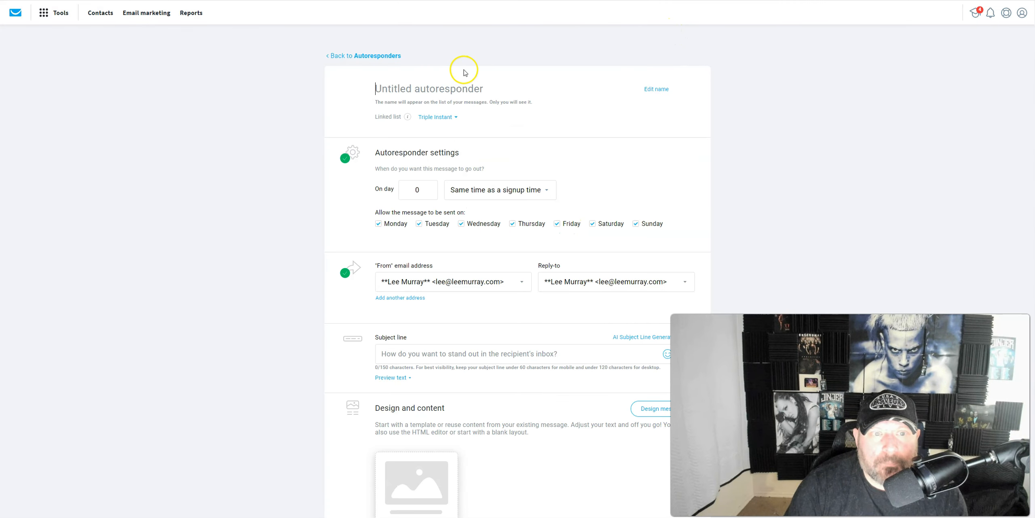
left_click(445, 117)
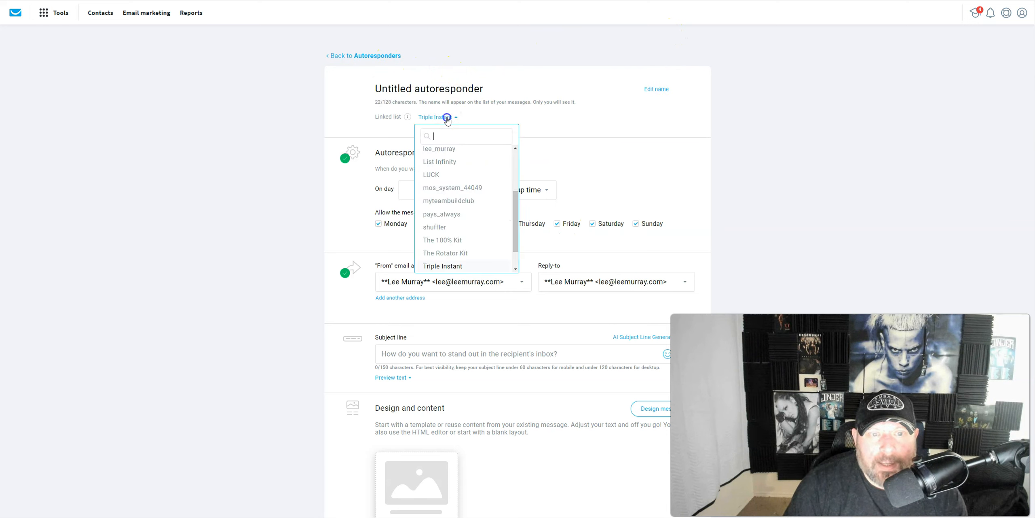
left_click(442, 162)
triple_click(408, 88)
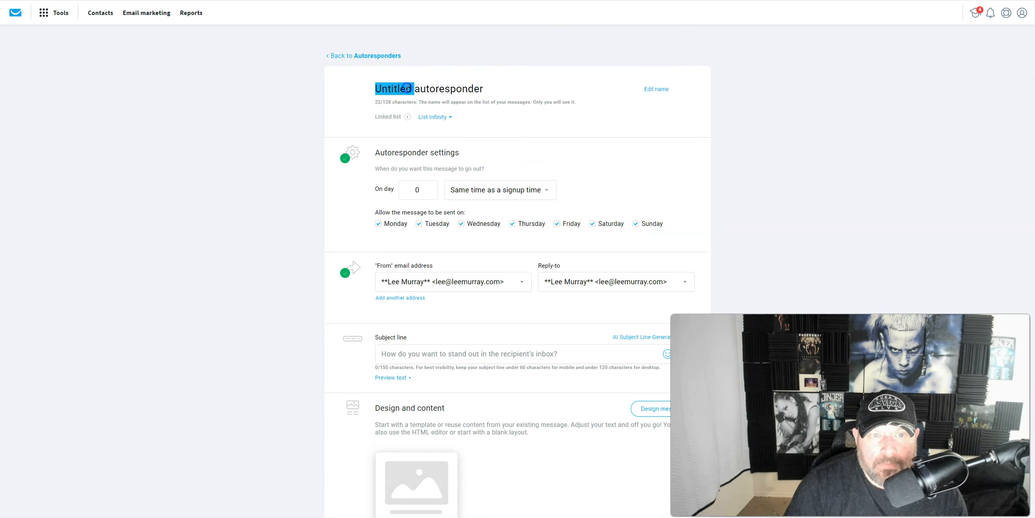
type("List Infinity Day 156")
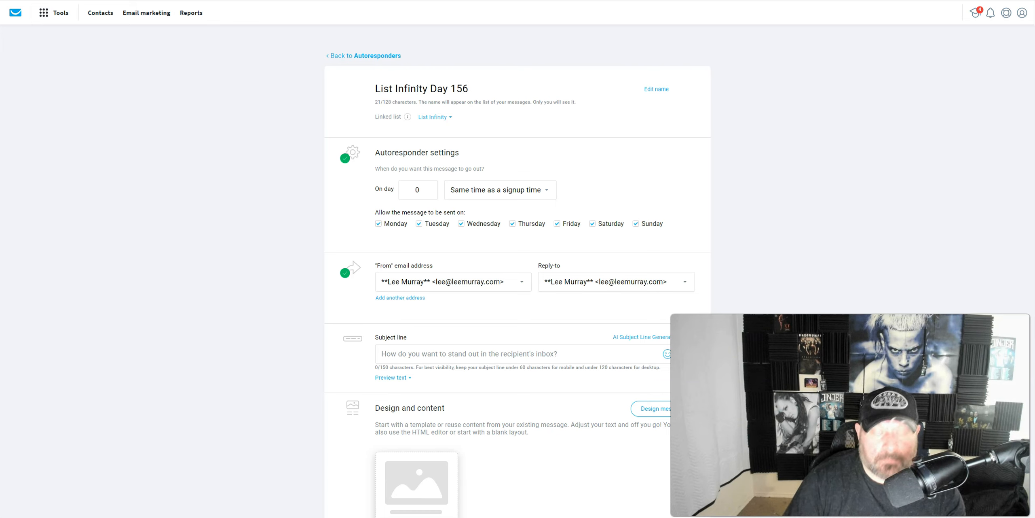
key("BackSpace")
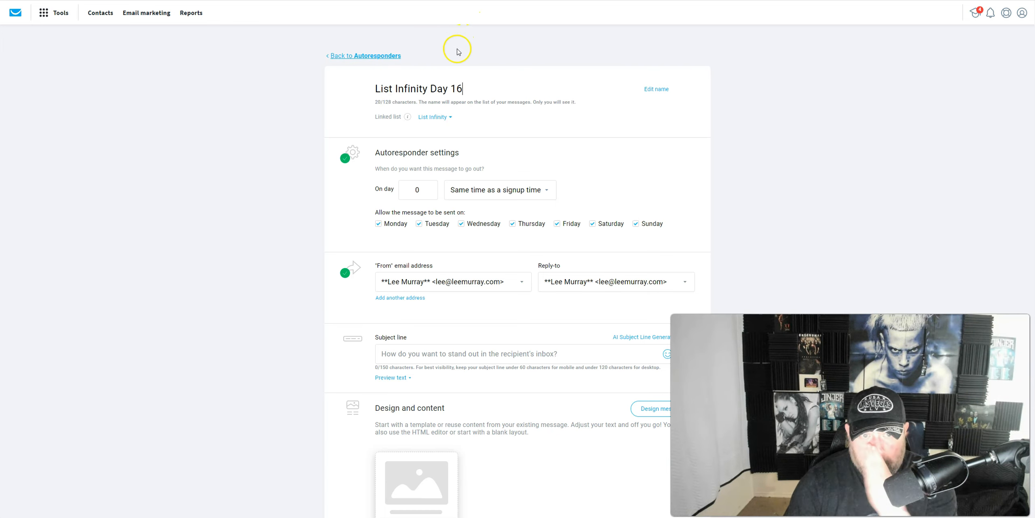
double_click(420, 189)
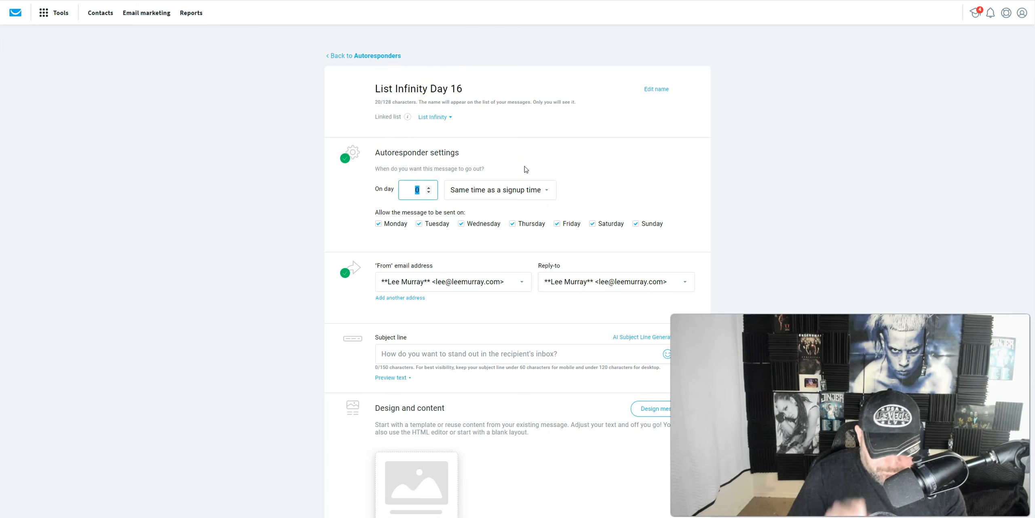
type("16")
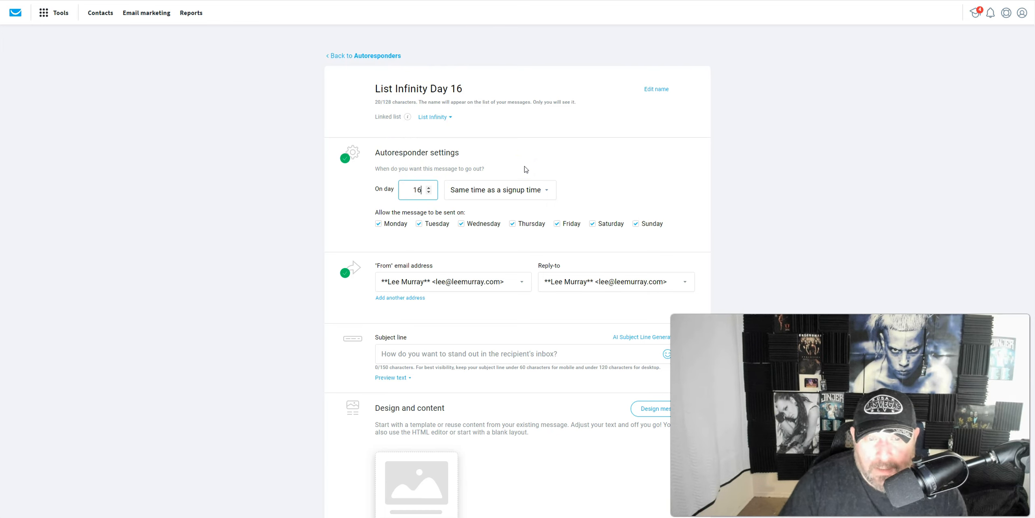
Step: Open the Email-2-Join-the-300-Club text file and copy its subject "Join the 300 Club!" into the autoresponder's subject line
scroll(566, 234, "down", 4)
left_click(406, 196)
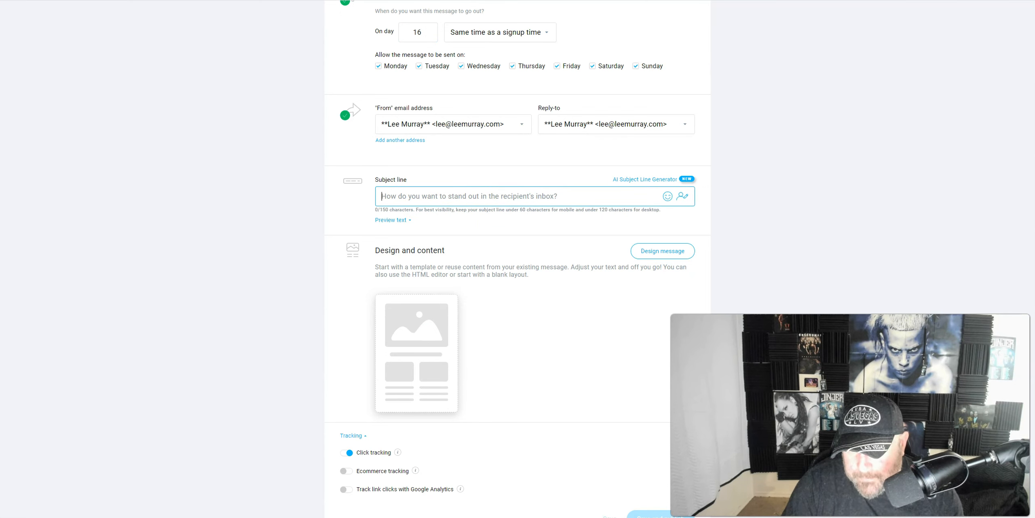
key("alt+Tab")
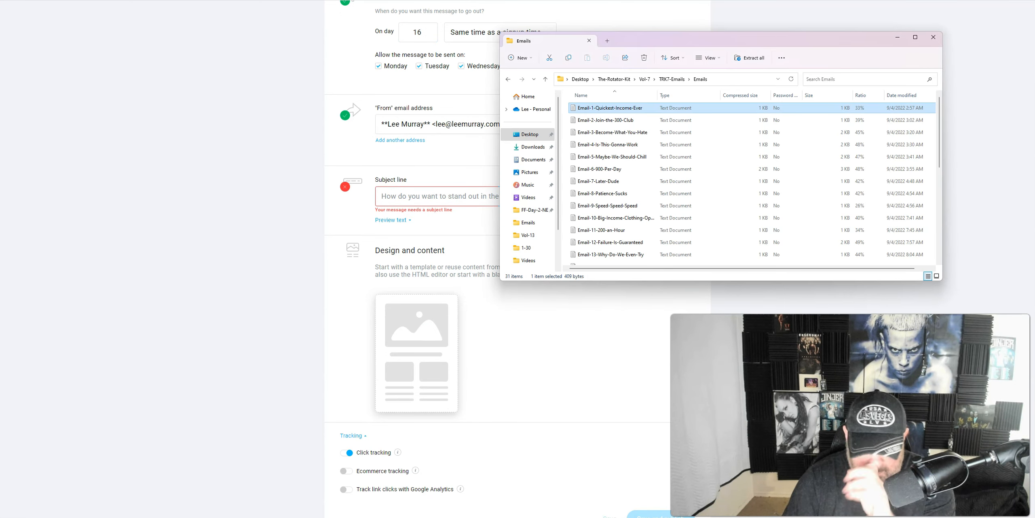
double_click(611, 121)
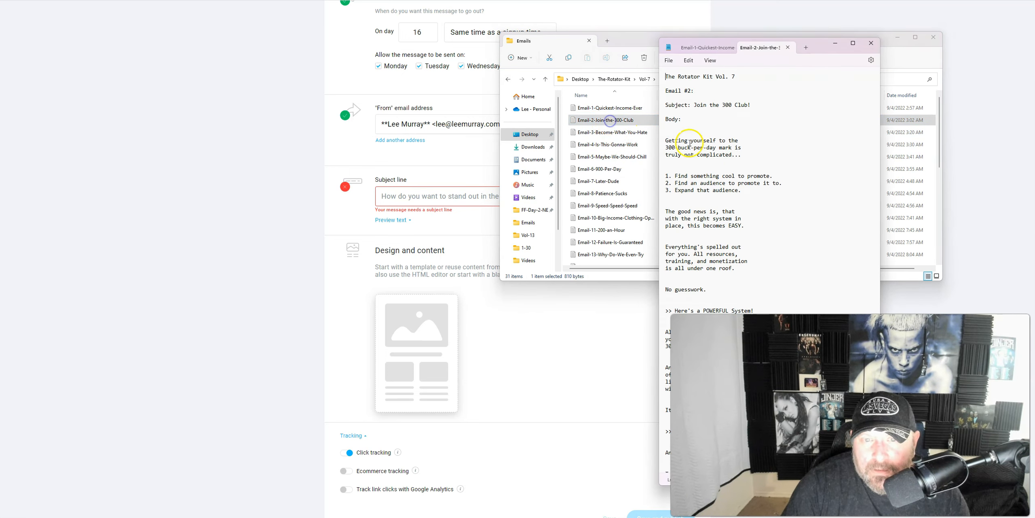
left_click_drag(694, 105, 741, 107)
right_click(735, 106)
left_click(749, 134)
left_click(412, 92)
left_click(408, 197)
right_click(410, 197)
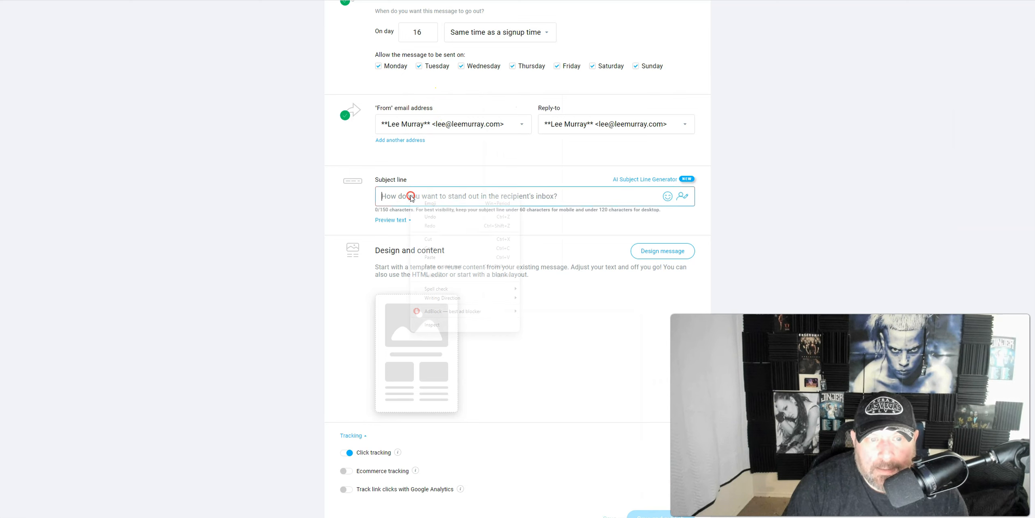
left_click(430, 257)
Step: Insert a smiley emoji from the frequently used set at the start of the subject line
left_click(382, 196)
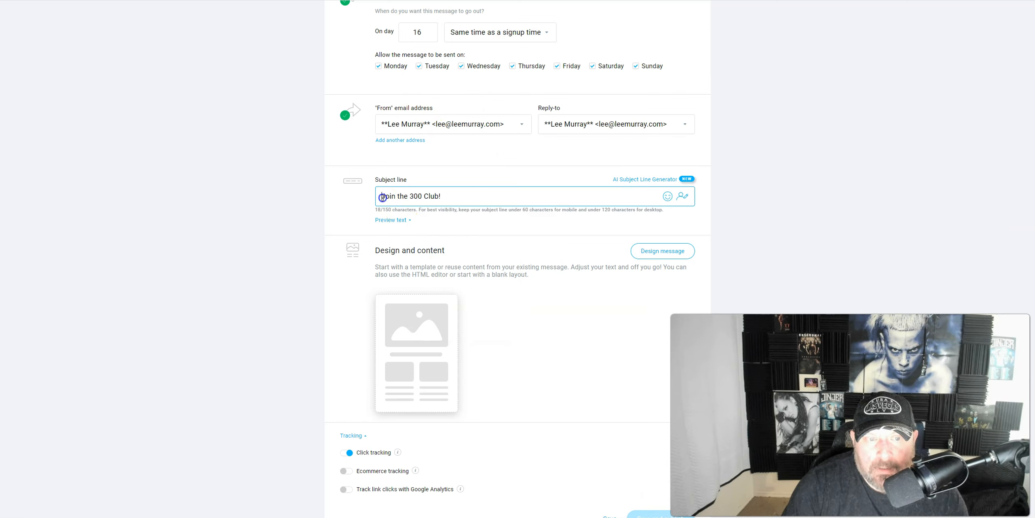
left_click(668, 197)
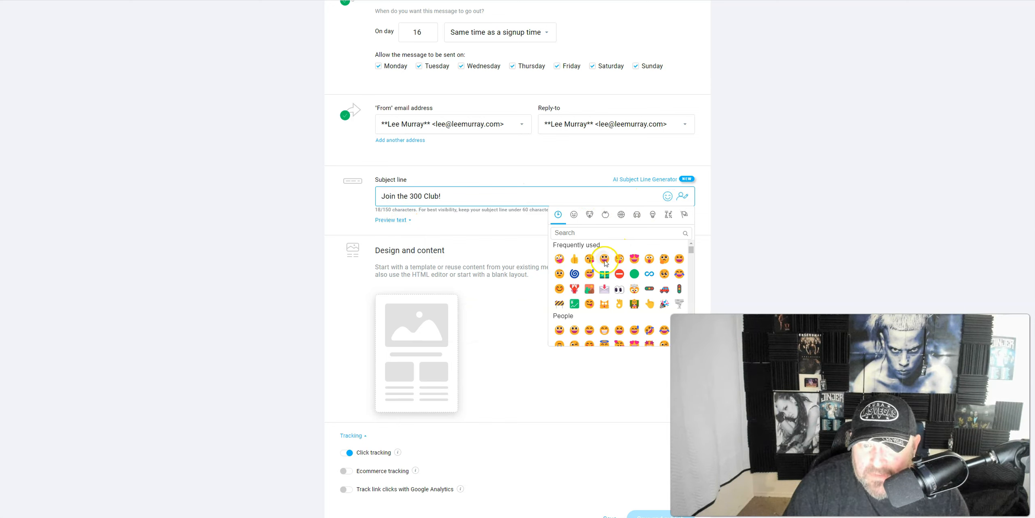
left_click(604, 259)
left_click(514, 229)
Step: Start designing the message and copy the full body text of Email #2 from the text file
scroll(591, 340, "down", 3)
left_click(418, 269)
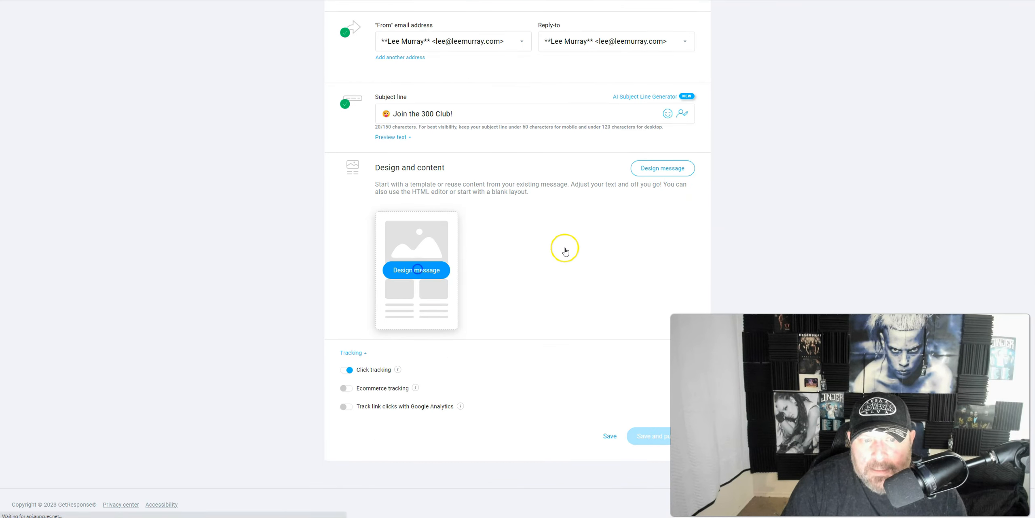
key("alt+Tab")
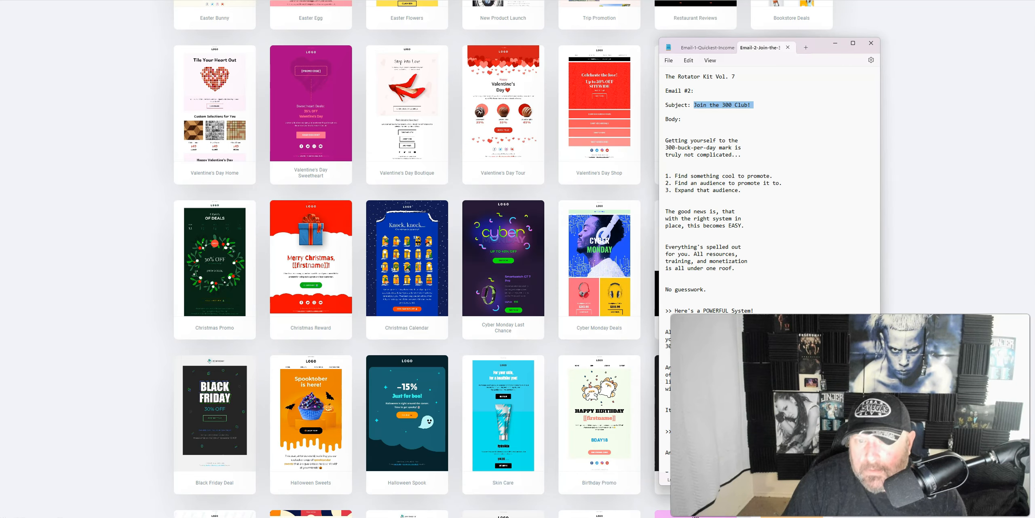
left_click_drag(665, 140, 744, 481)
right_click(714, 240)
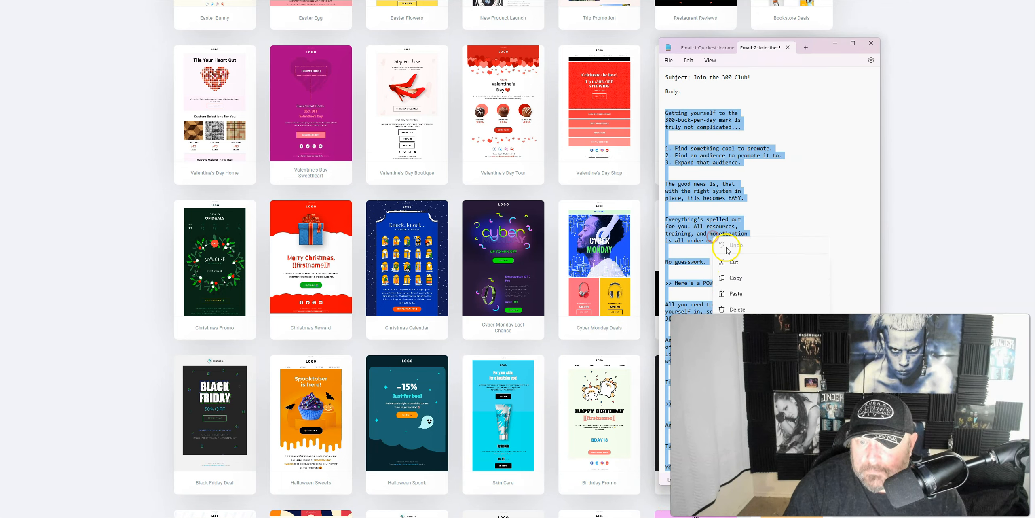
left_click(737, 278)
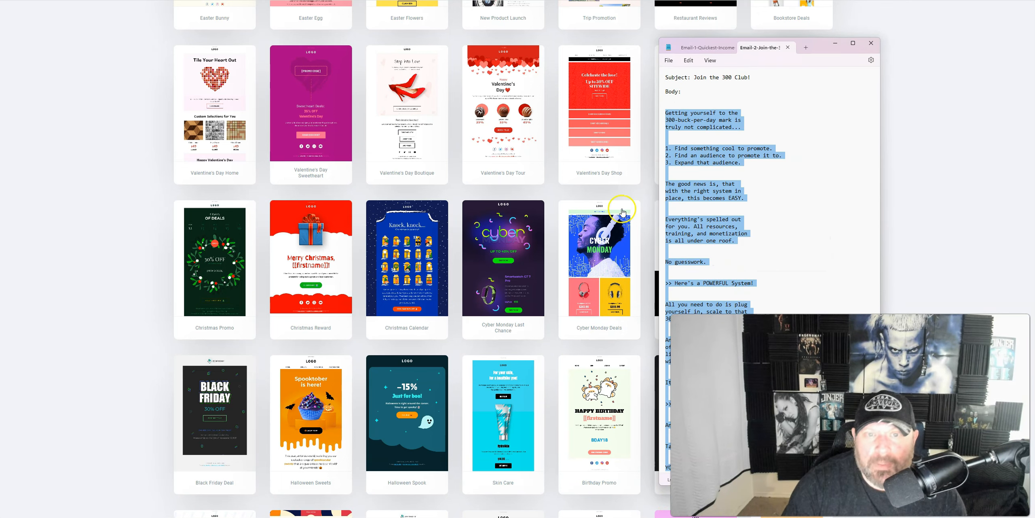
Step: Return to the message design page and choose the empty "Blank template" for the email
left_click(538, 34)
scroll(530, 61, "up", 5)
left_click(525, 86)
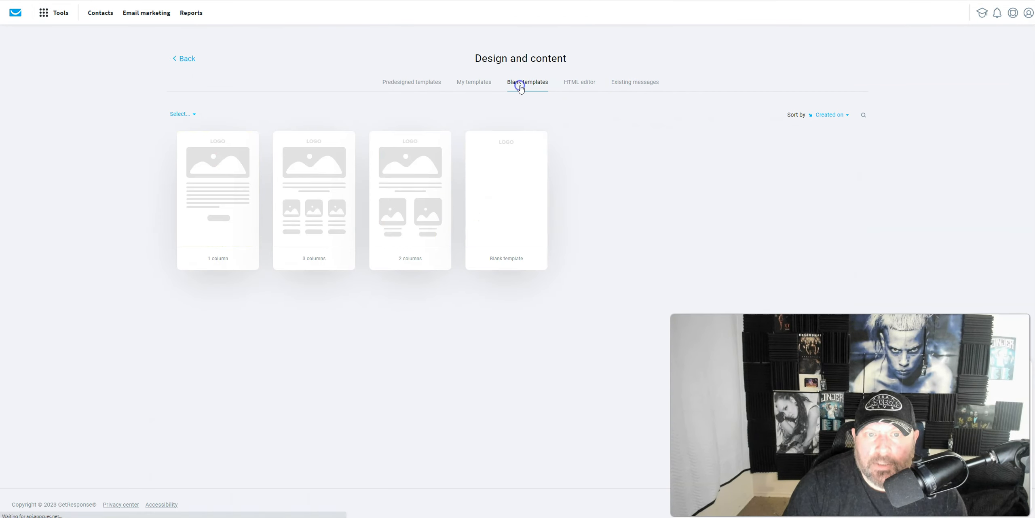
left_click(507, 198)
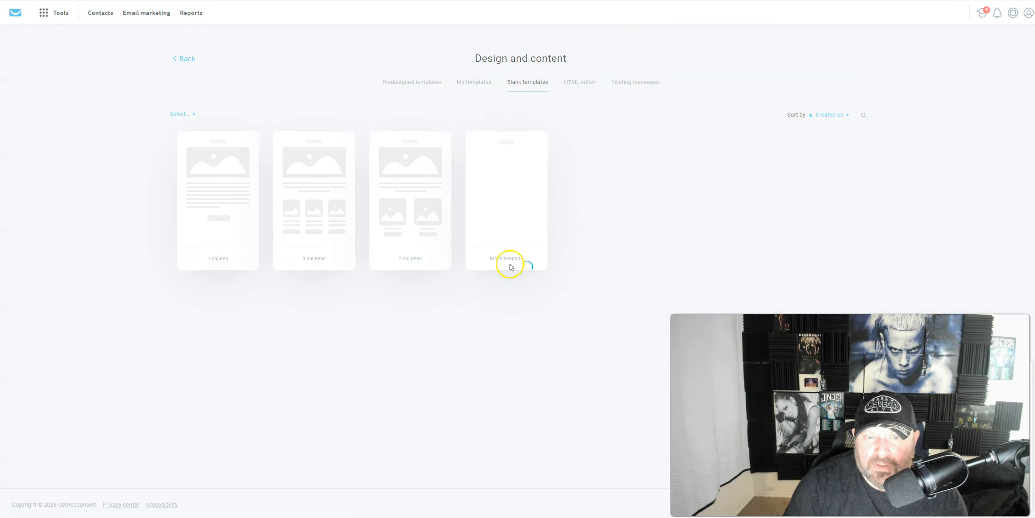
Step: Add a text block below the logo and paste the copied email body into it
left_click_drag(947, 109, 469, 120)
right_click(335, 101)
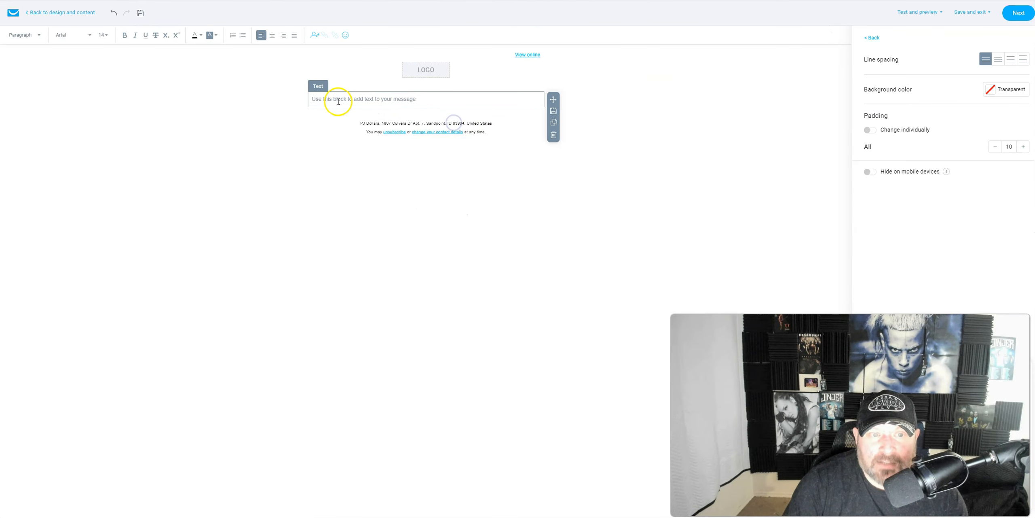
left_click(358, 150)
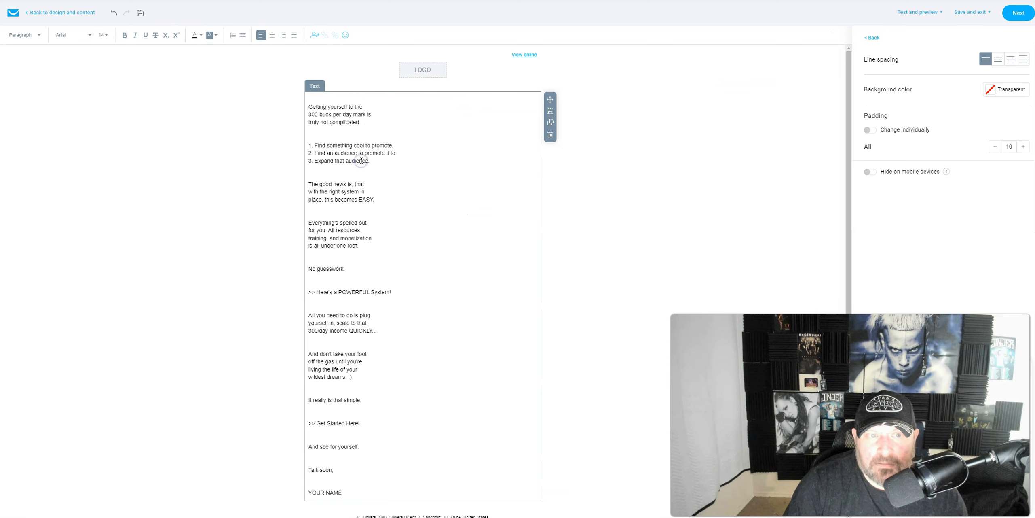
Step: Remove the empty line at the top of the email body and add blank lines below YOUR NAME
left_click(316, 97)
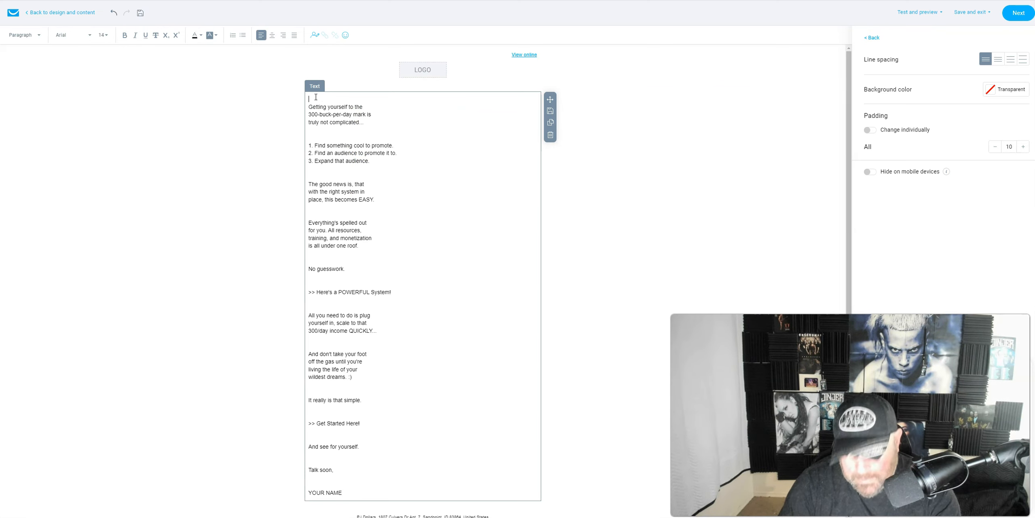
key("Delete")
left_click(365, 470)
key("Return")
key("Return")
key("Return")
key("Return")
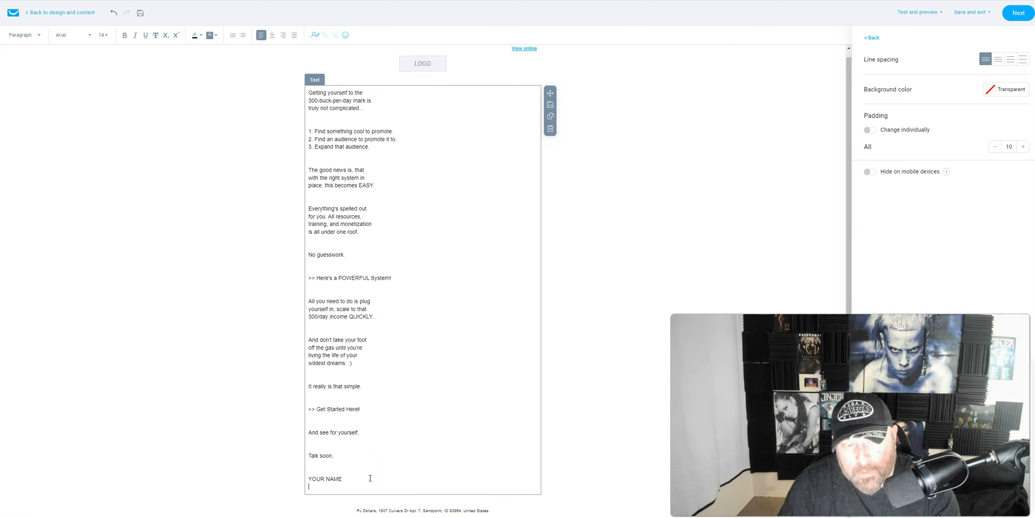
Step: Set the font size of the whole email body to 18
scroll(430, 355, "up", 2)
left_click(335, 120)
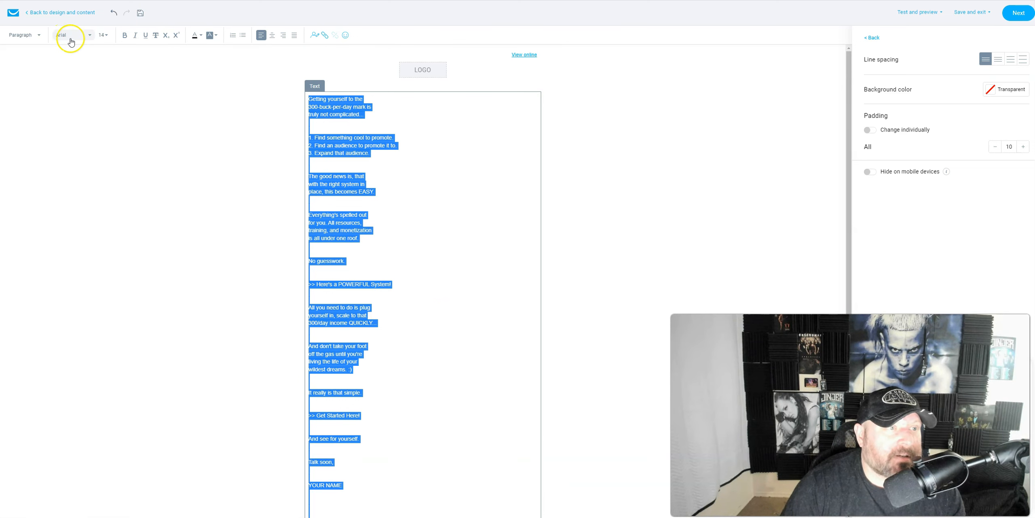
left_click(105, 35)
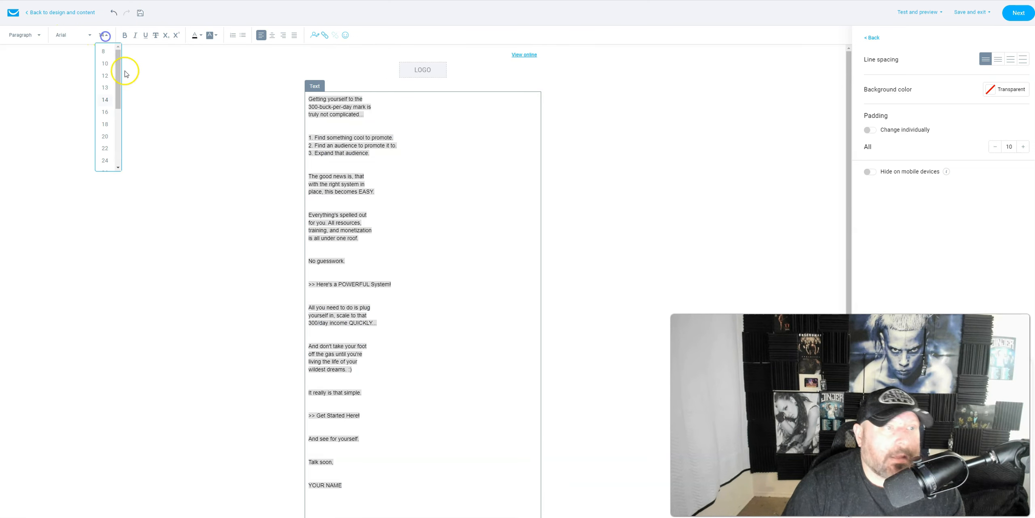
left_click(106, 129)
left_click(412, 206)
Step: Italicize the line "No guesswork." in the email body
scroll(455, 149, "up", 1)
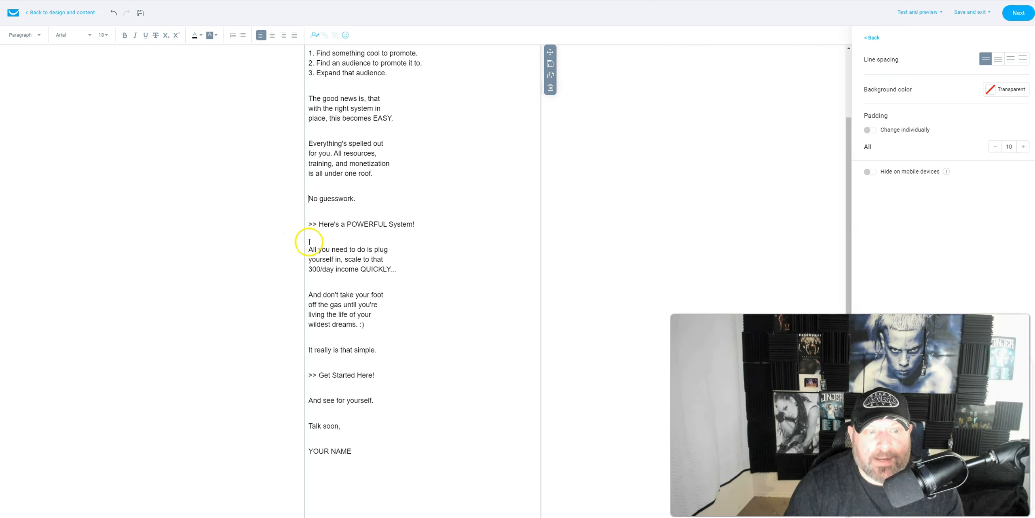
left_click_drag(358, 197, 324, 199)
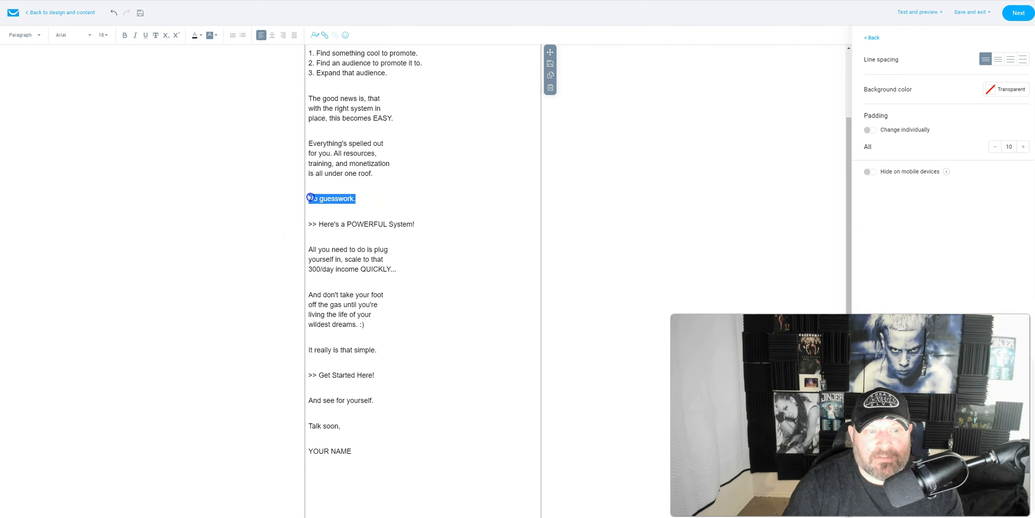
left_click(135, 36)
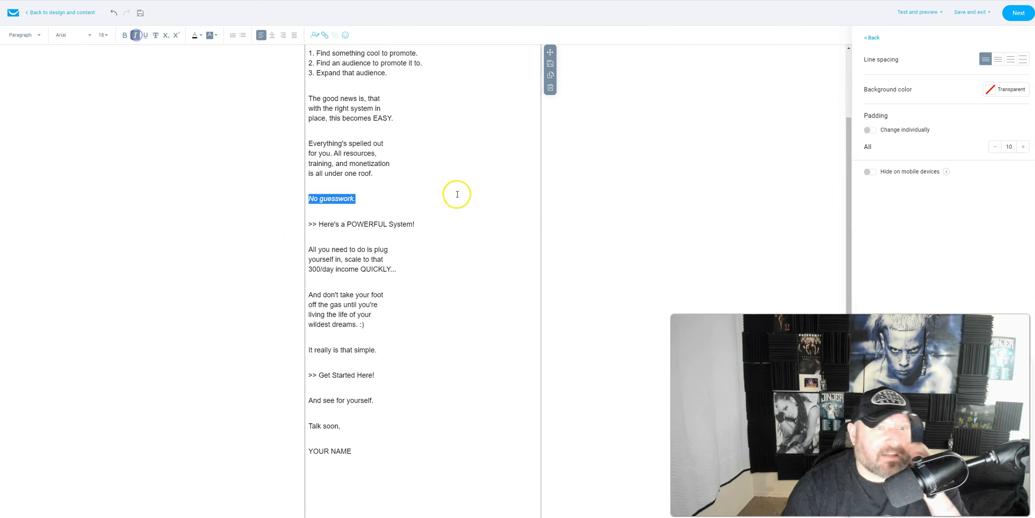
left_click(445, 193)
Step: Make the list lines "1. Find something cool to promote." and "3. Expand that audience." bold
scroll(444, 191, "up", 3)
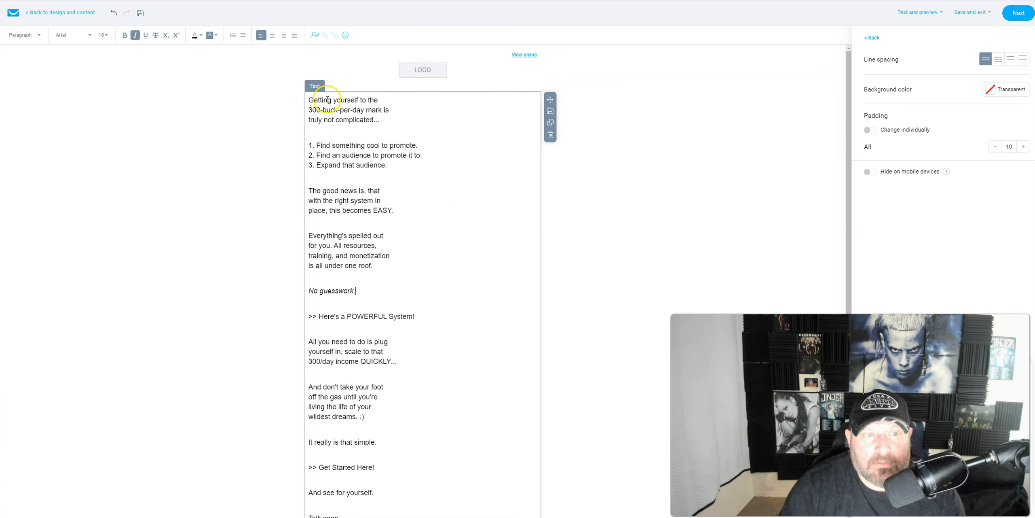
triple_click(343, 144)
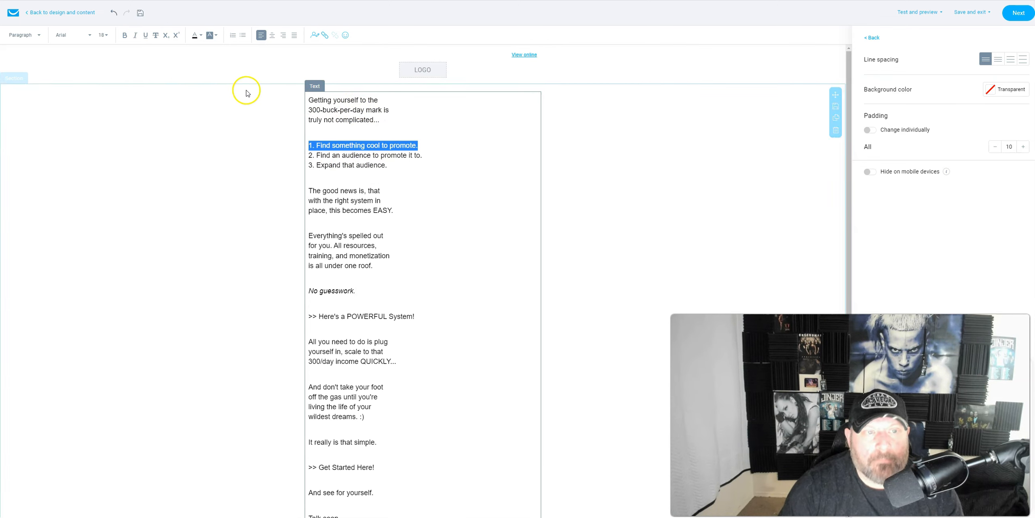
left_click(124, 35)
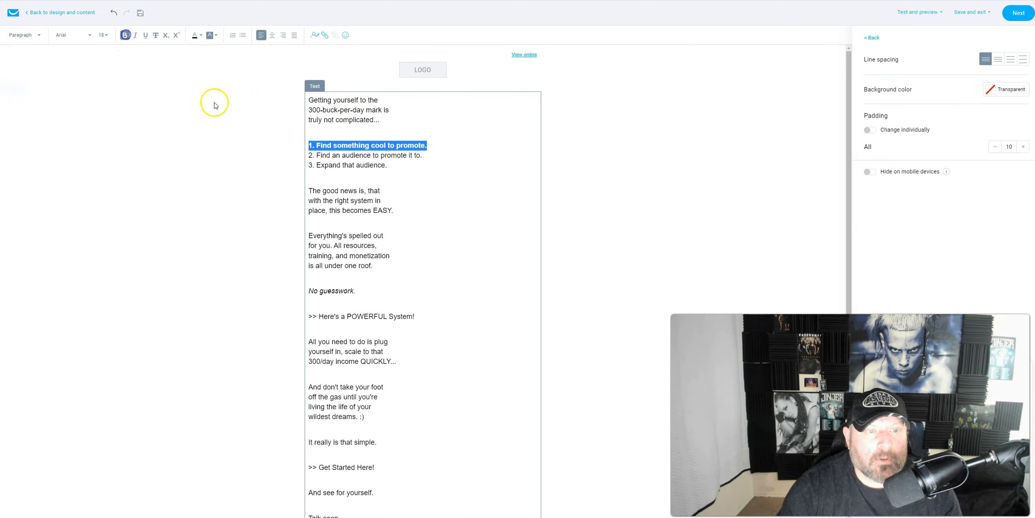
triple_click(339, 166)
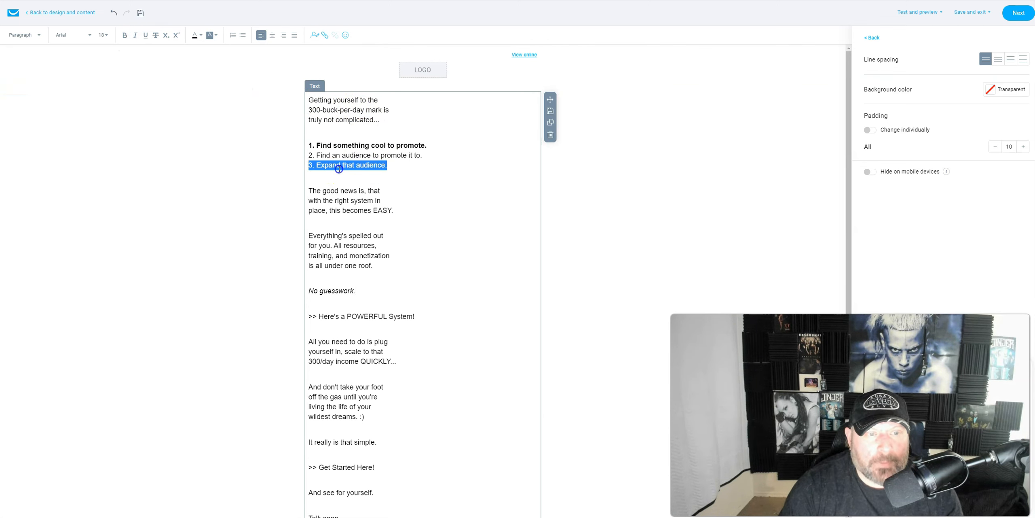
left_click(125, 36)
left_click(430, 194)
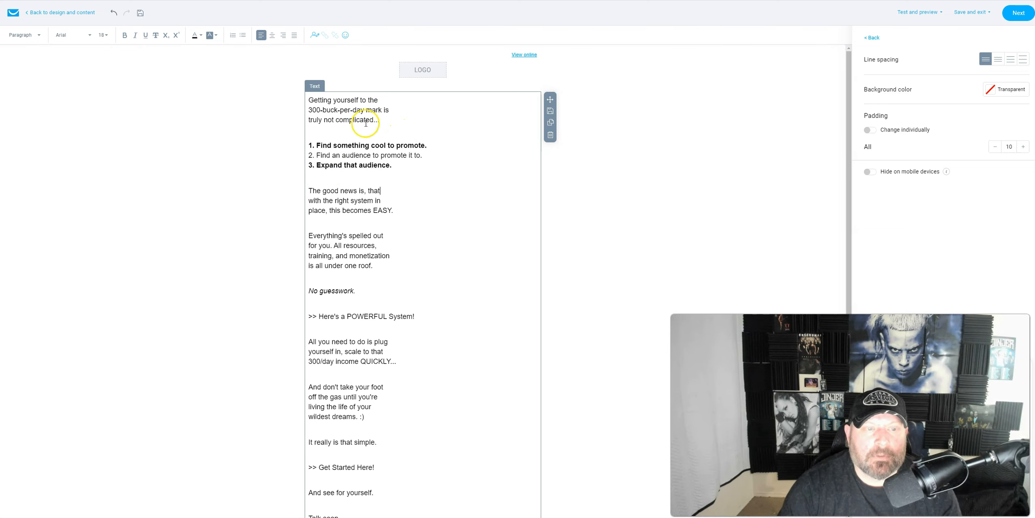
scroll(463, 238, "down", 2)
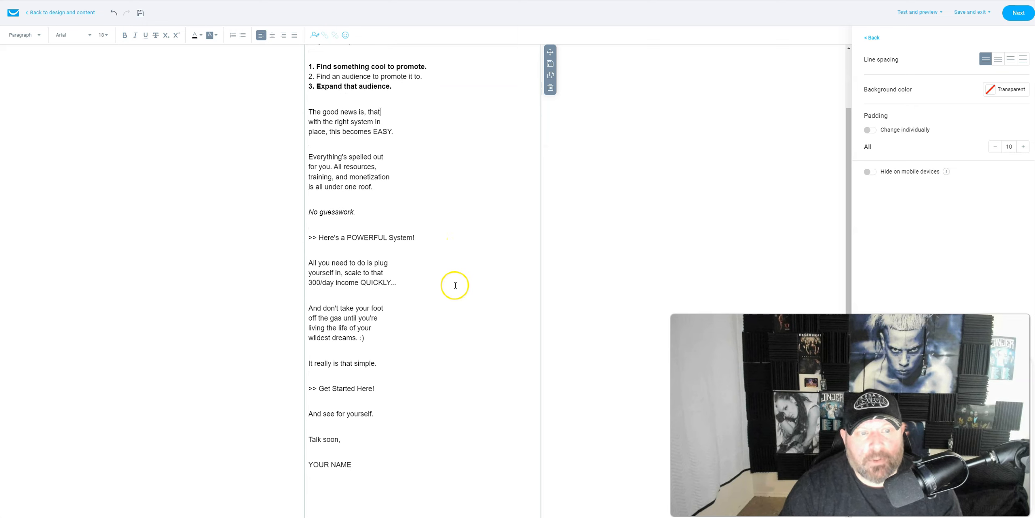
left_click_drag(416, 238, 307, 237)
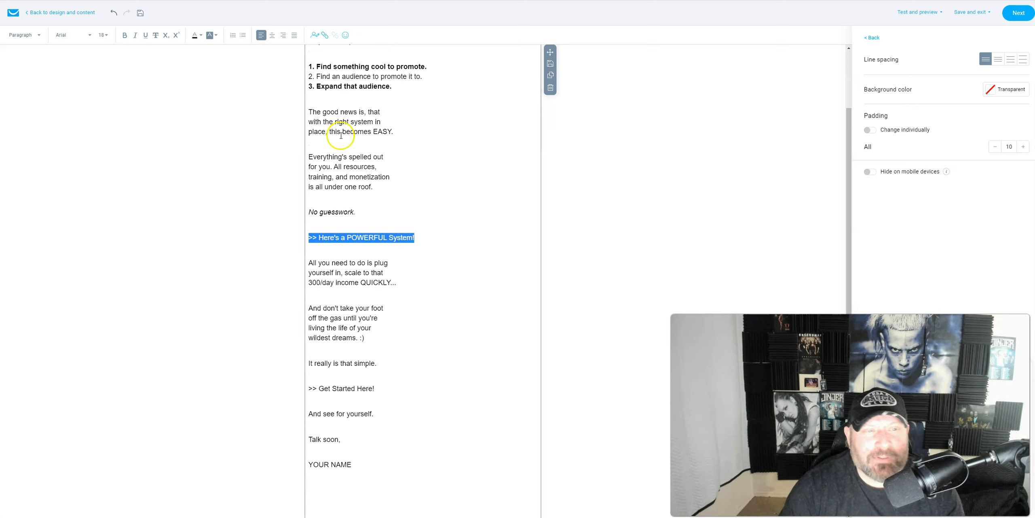
left_click(325, 36)
left_click(435, 185)
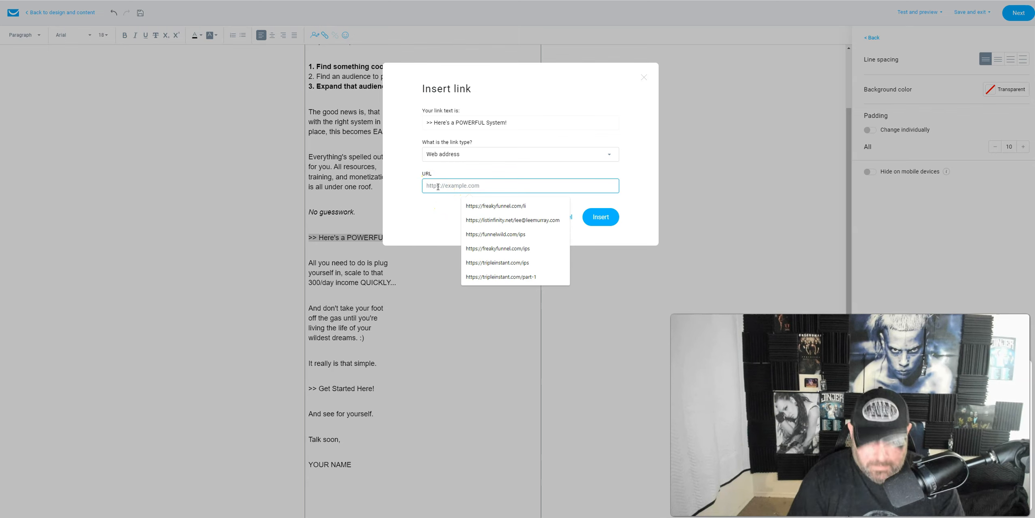
type("https://")
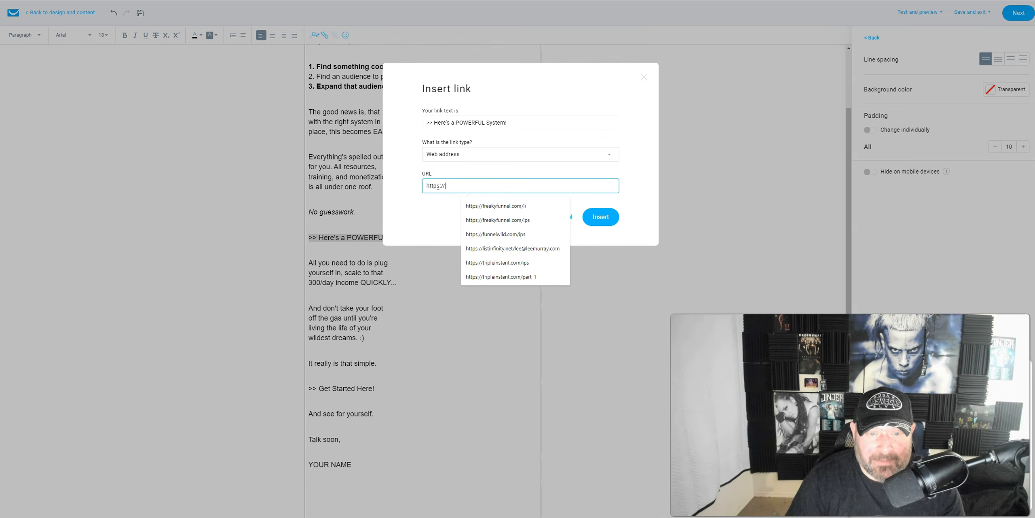
type("tripleinstant.com/begin")
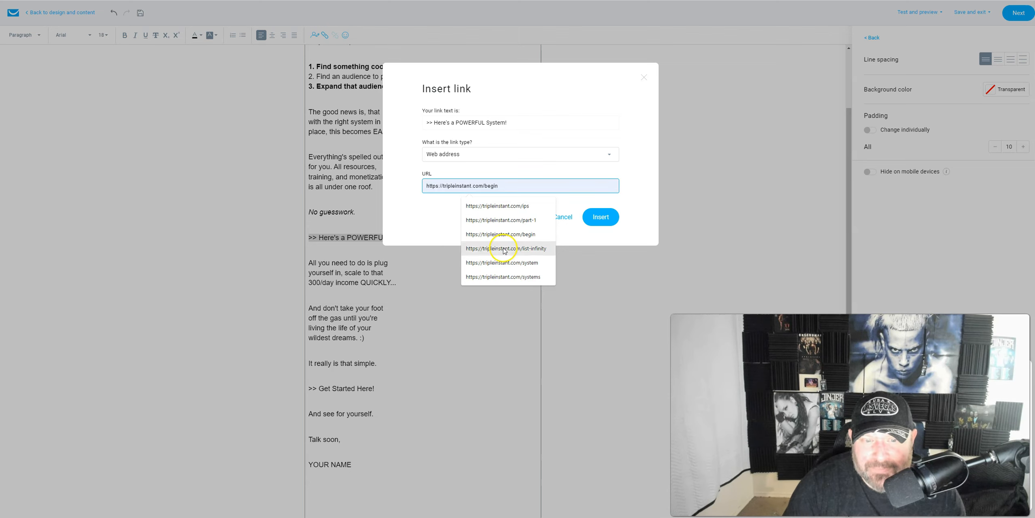
left_click(526, 277)
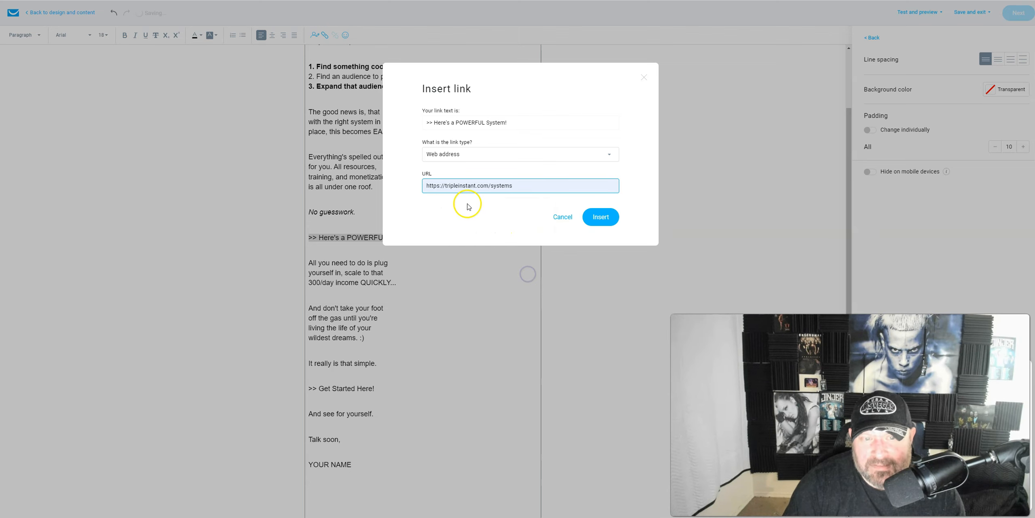
left_click(601, 217)
Step: Italicize the line "It really is that simple." in the email body
scroll(465, 301, "down", 2)
left_click(309, 277)
left_click_drag(310, 276, 377, 276)
left_click(135, 39)
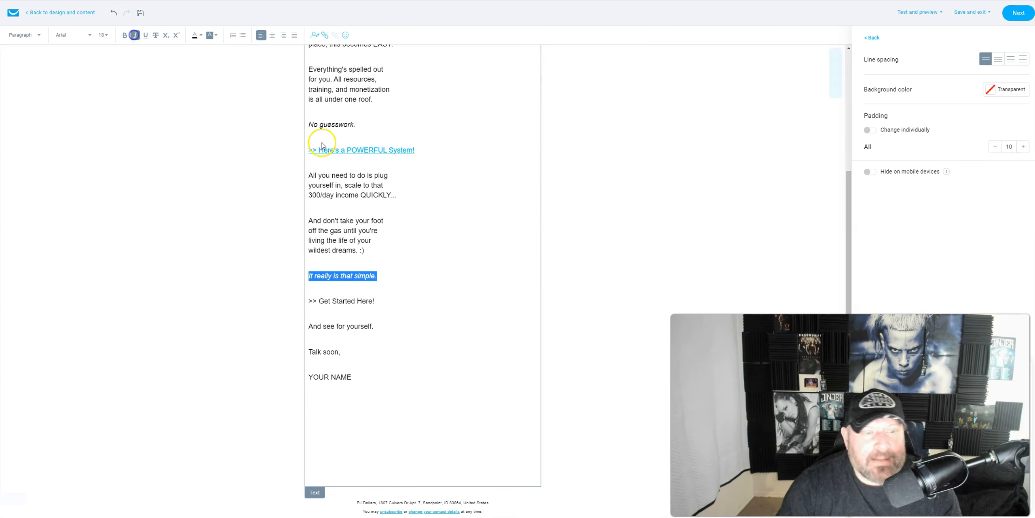
Step: Make the line ">> Get Started Here!" bold
triple_click(339, 301)
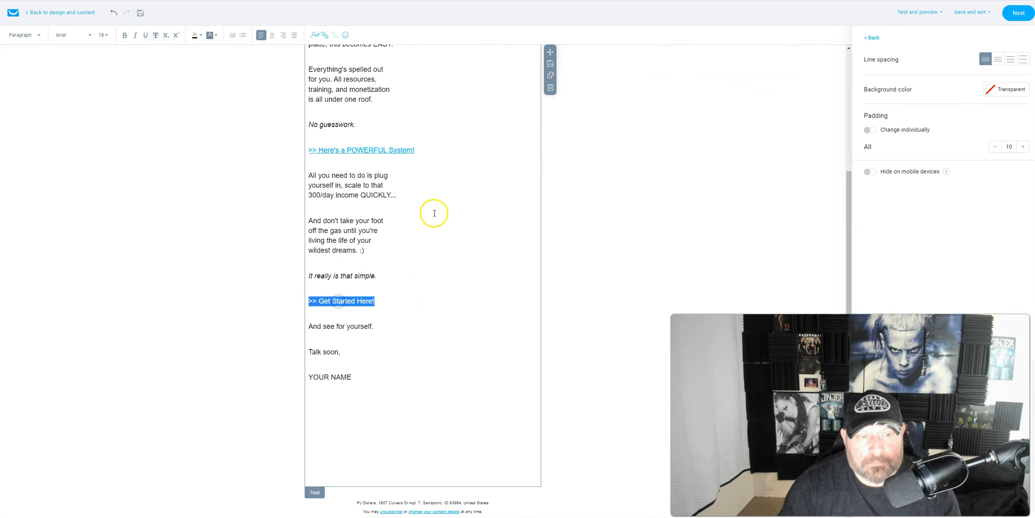
left_click(123, 36)
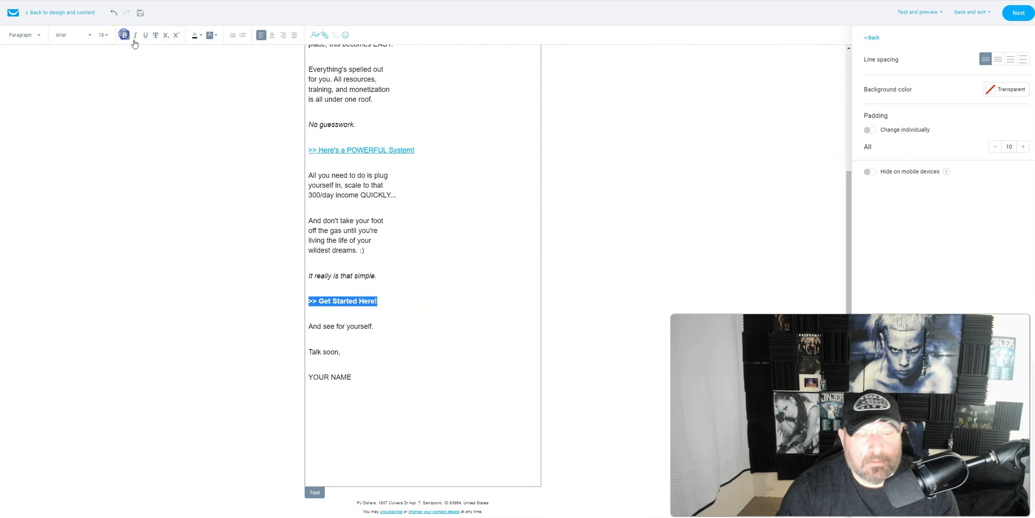
left_click(397, 295)
left_click_drag(319, 301, 342, 301)
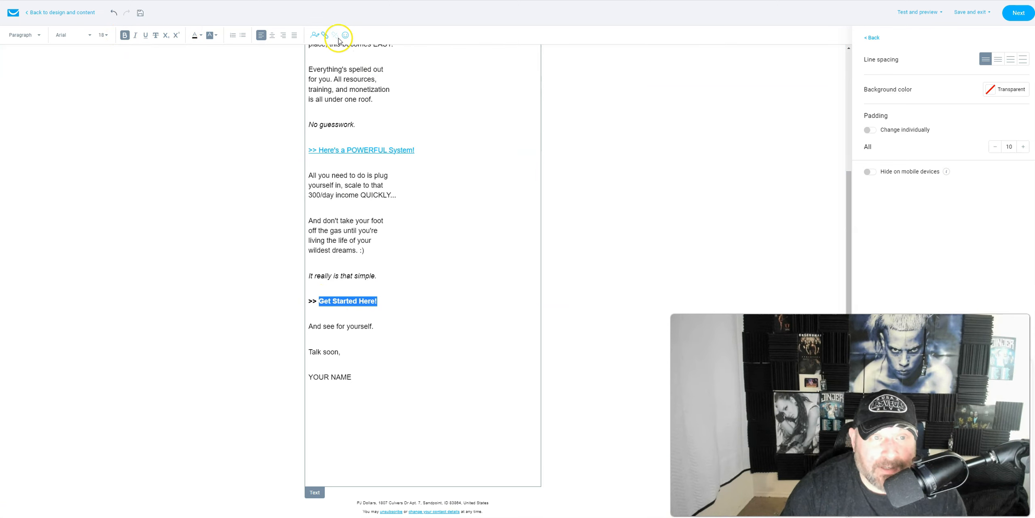
left_click(326, 35)
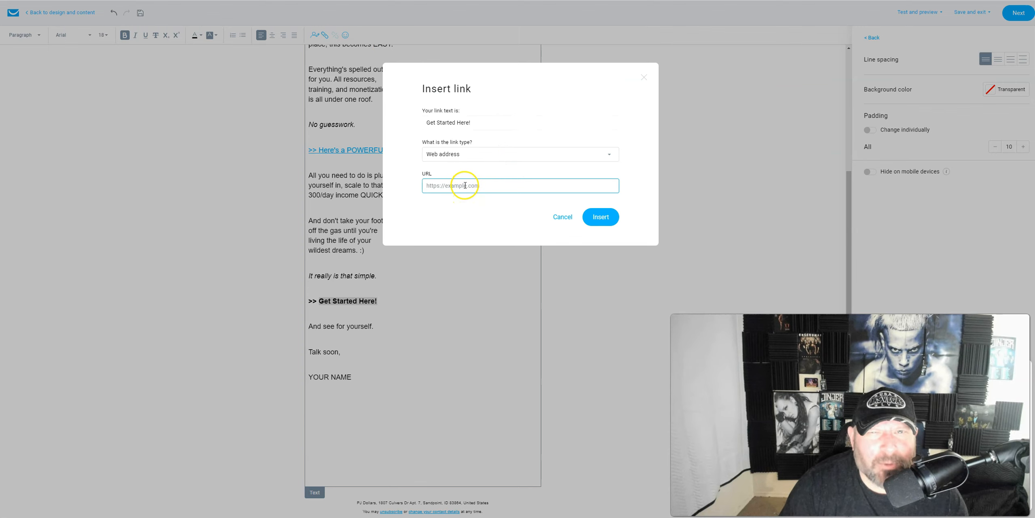
left_click(464, 185)
type("https://tripleinstant.com/systems")
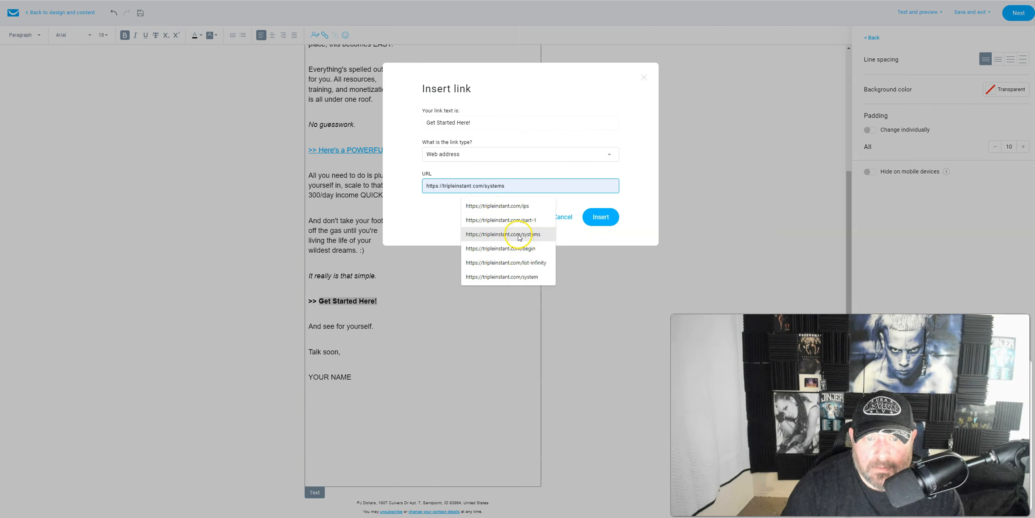
left_click(513, 234)
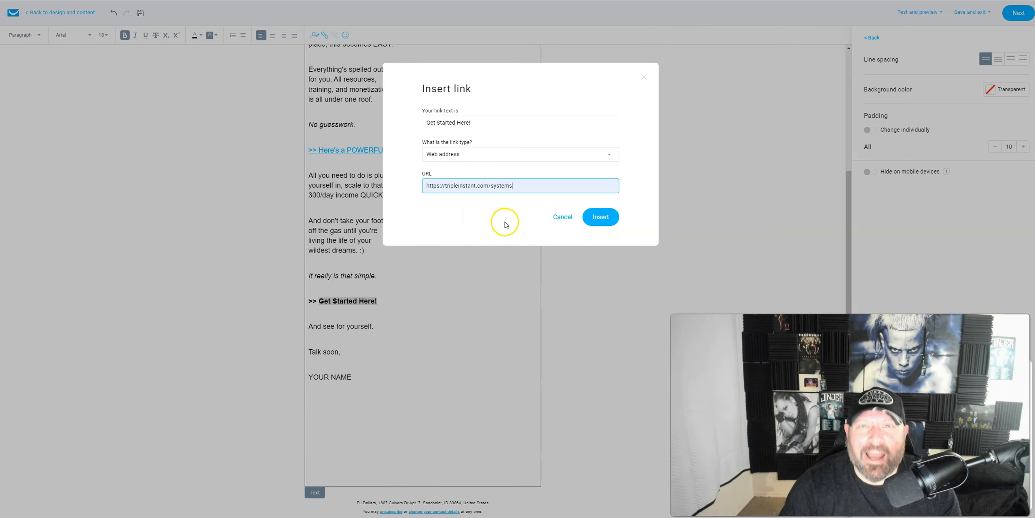
left_click(601, 215)
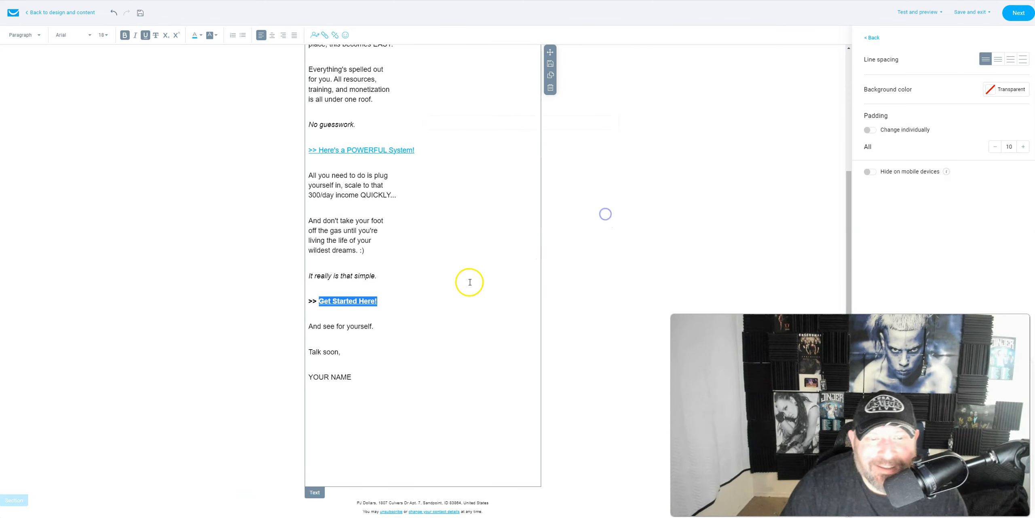
Step: Replace the YOUR NAME placeholder below "Talk soon," with the sender's first name
left_click(444, 336)
triple_click(343, 374)
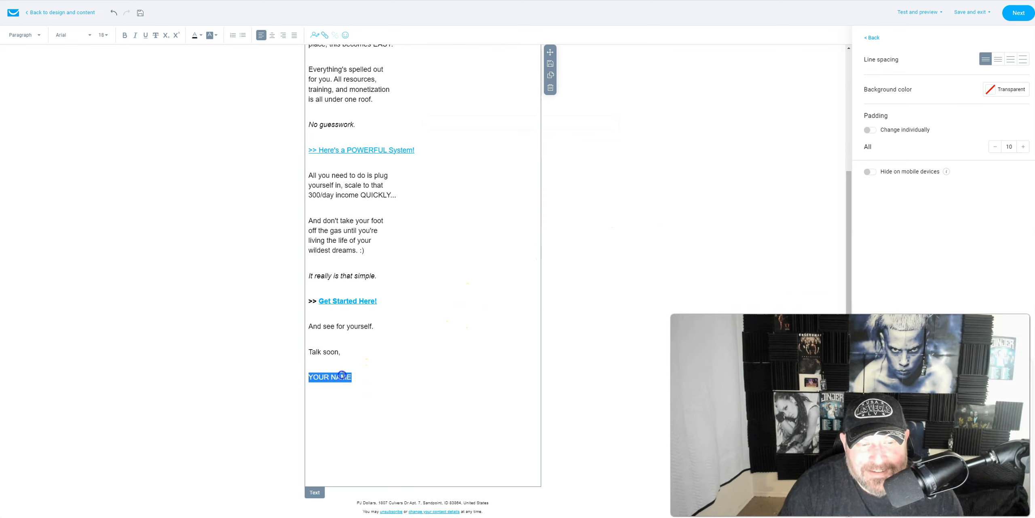
type("Lee")
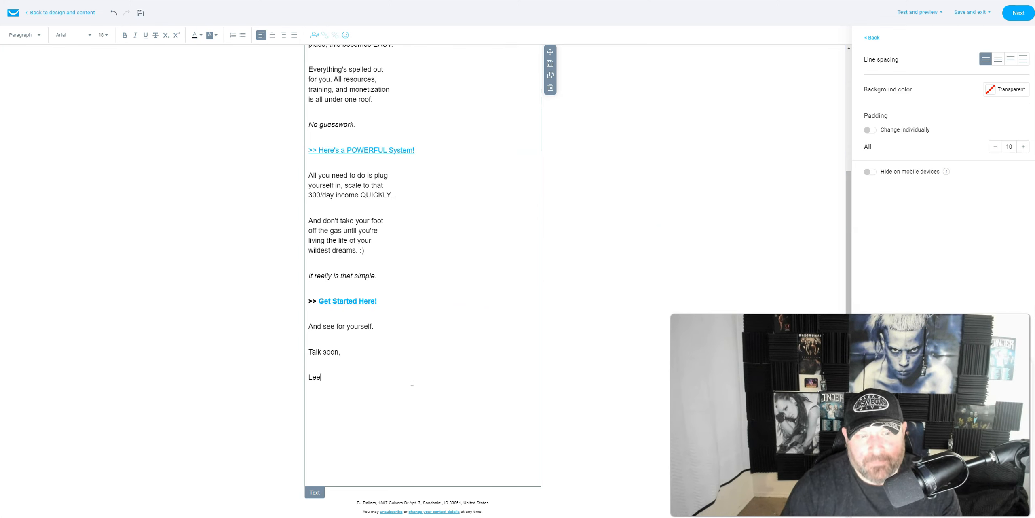
Step: Make the linked line ">> Here's a POWERFUL System!" bold
scroll(481, 218, "up", 4)
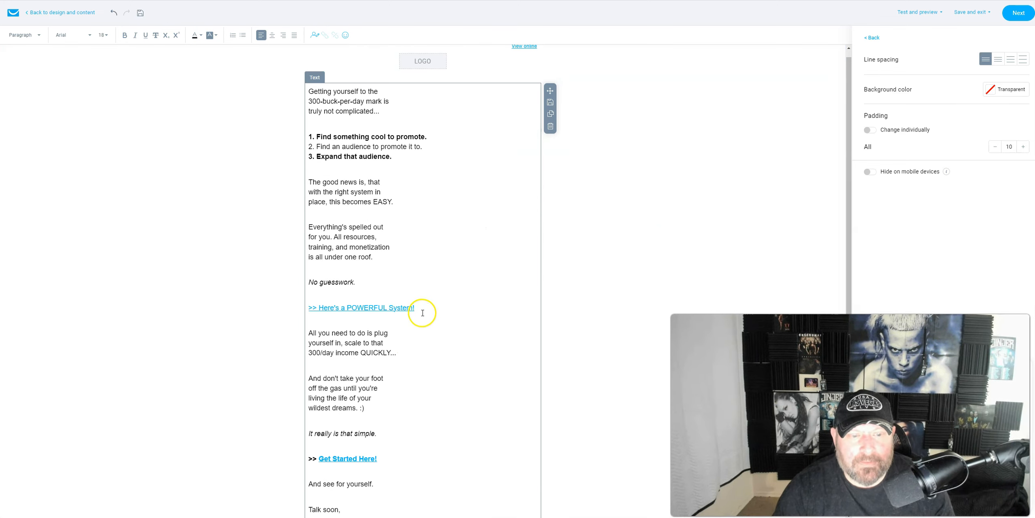
left_click_drag(419, 308, 304, 308)
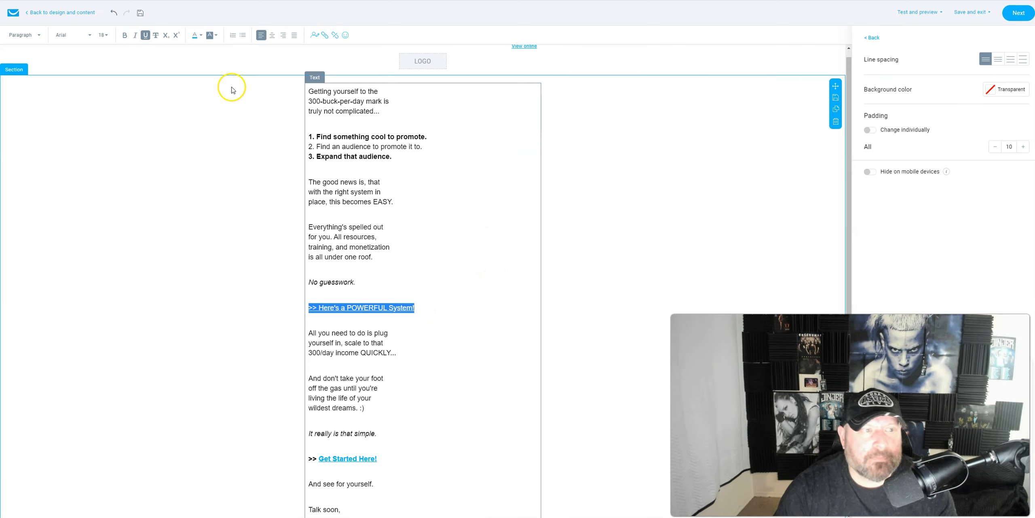
left_click(125, 35)
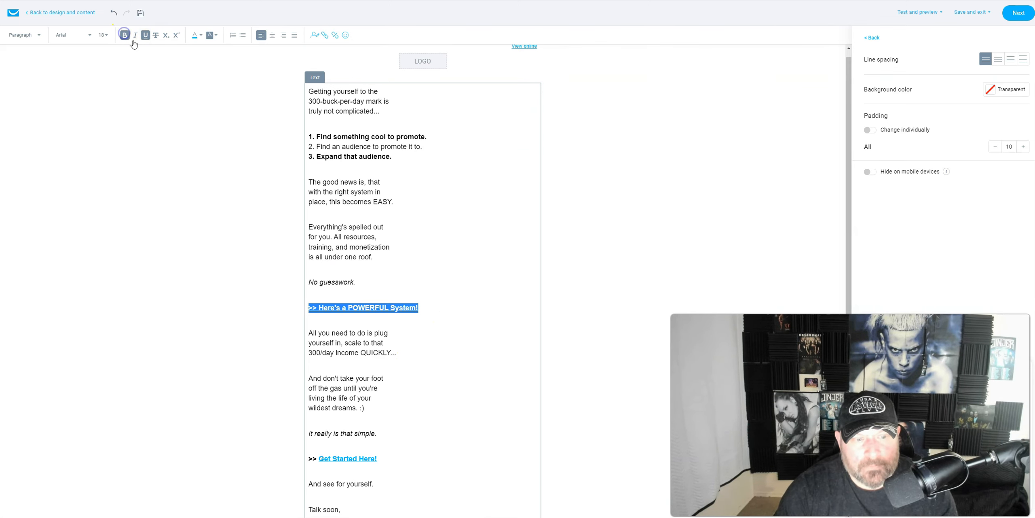
Step: Remove the link from the ">>" arrows in front of "Here's a POWERFUL System!", keeping the words linked
left_click(423, 306)
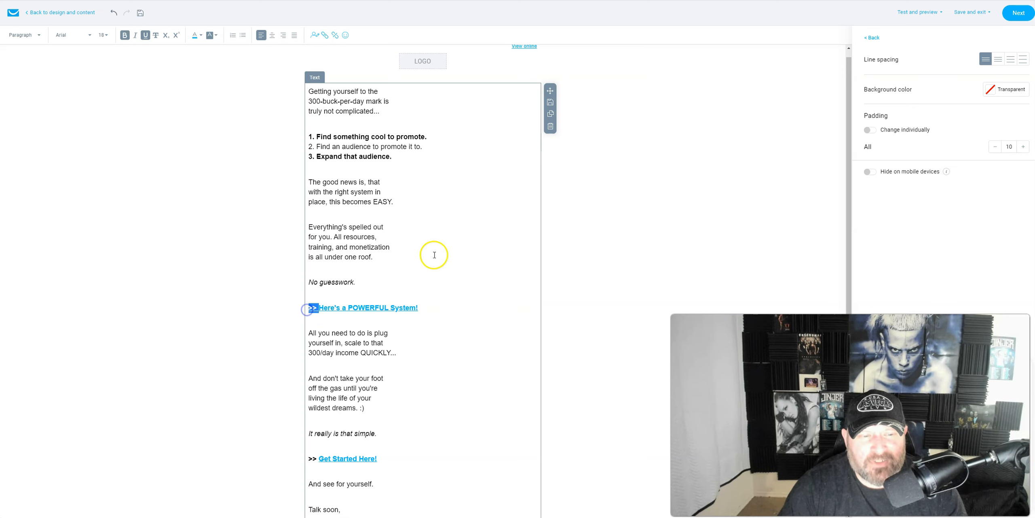
left_click(325, 36)
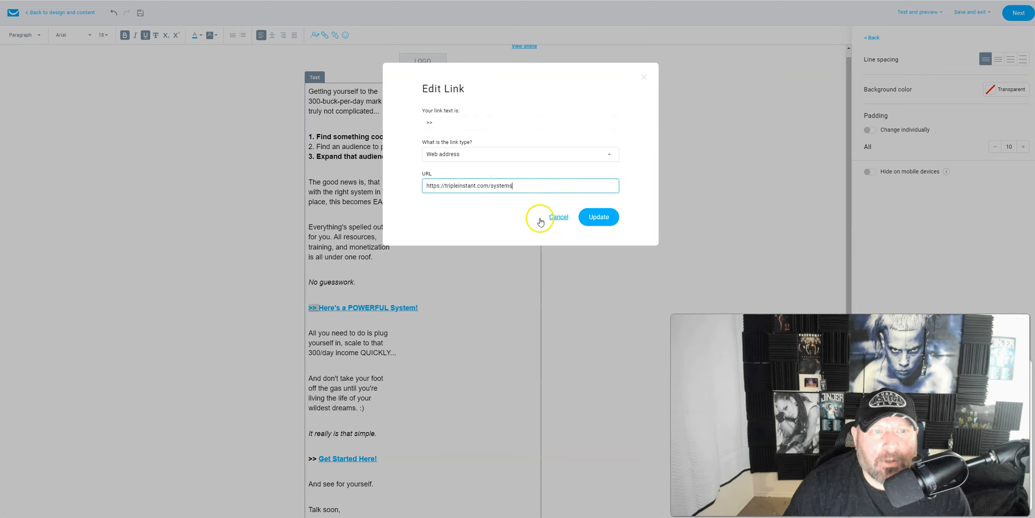
left_click(558, 218)
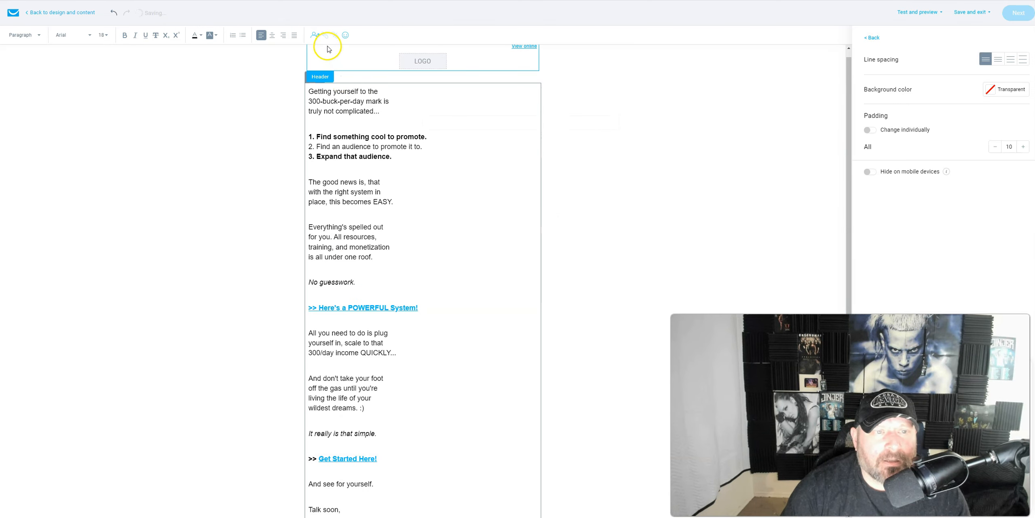
left_click_drag(318, 308, 309, 308)
left_click(336, 36)
left_click(473, 347)
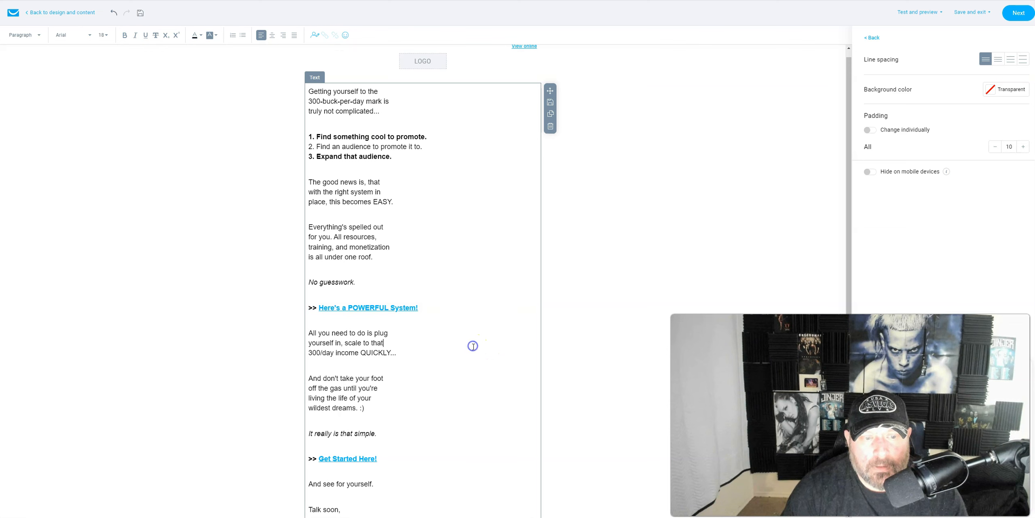
Step: Review the email, open the link settings of "Here's a POWERFUL System!" and visit its web address to test it
scroll(490, 382, "down", 3)
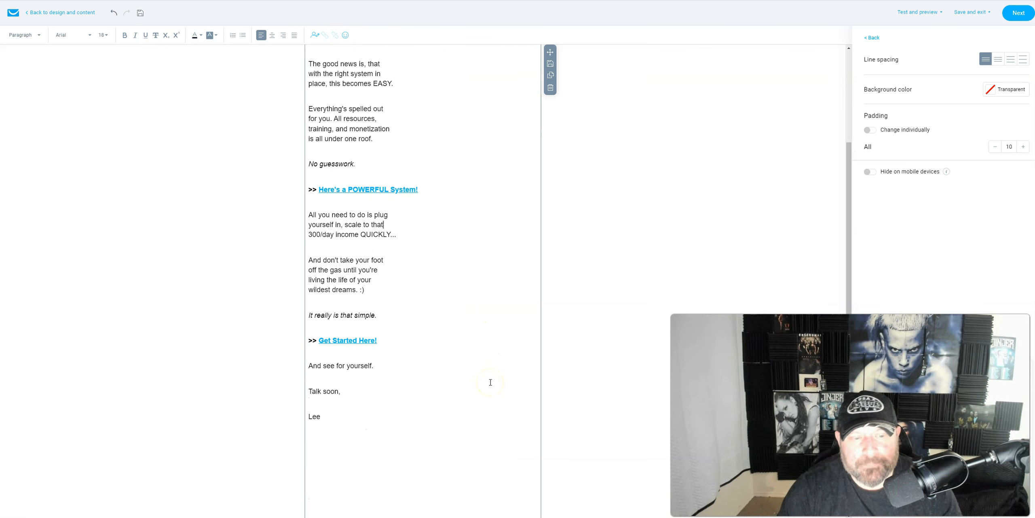
scroll(507, 380, "up", 3)
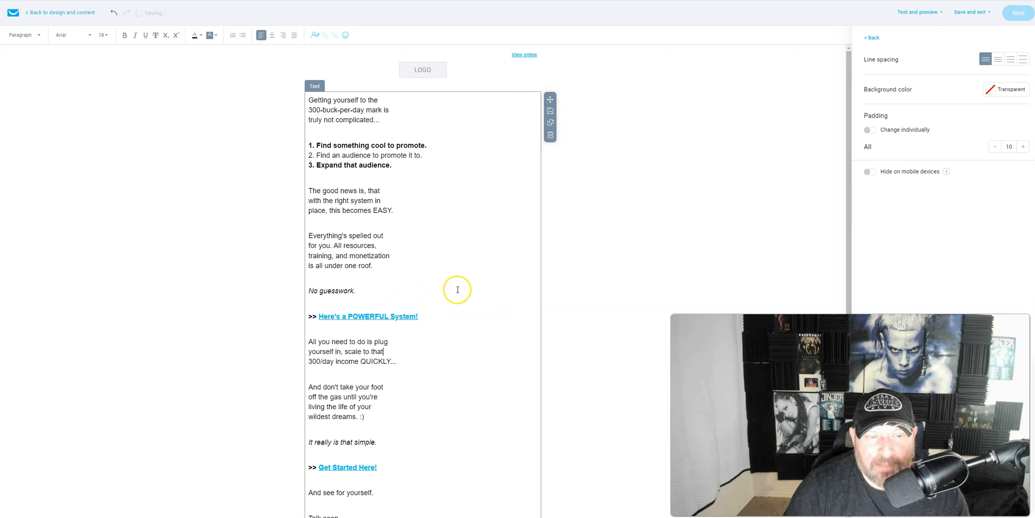
scroll(458, 288, "down", 2)
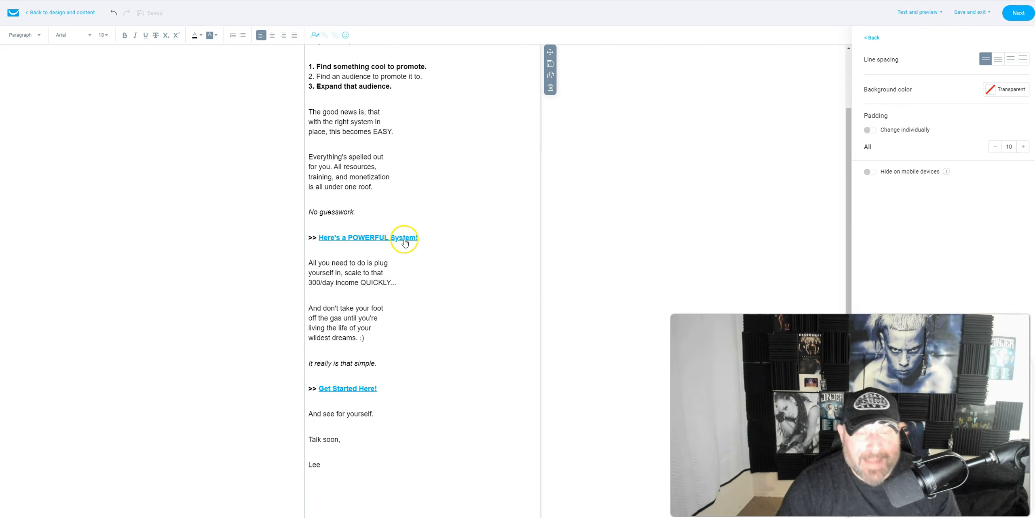
left_click(375, 237)
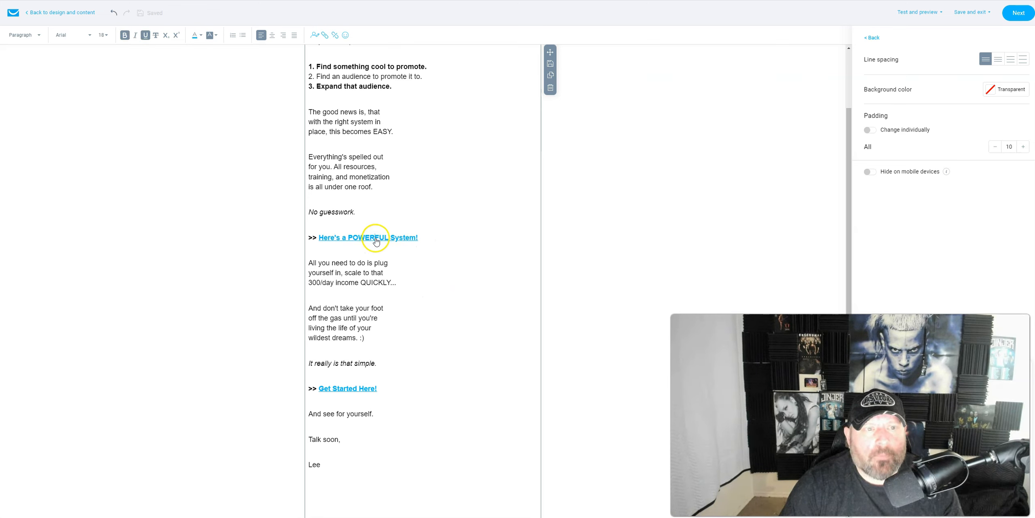
left_click_drag(406, 239, 317, 237)
left_click(325, 35)
triple_click(466, 185)
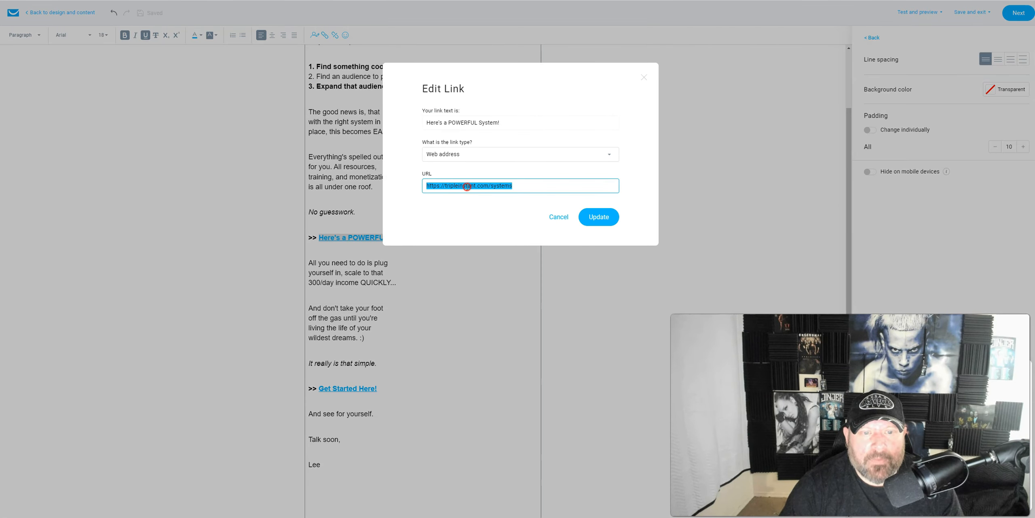
right_click(467, 187)
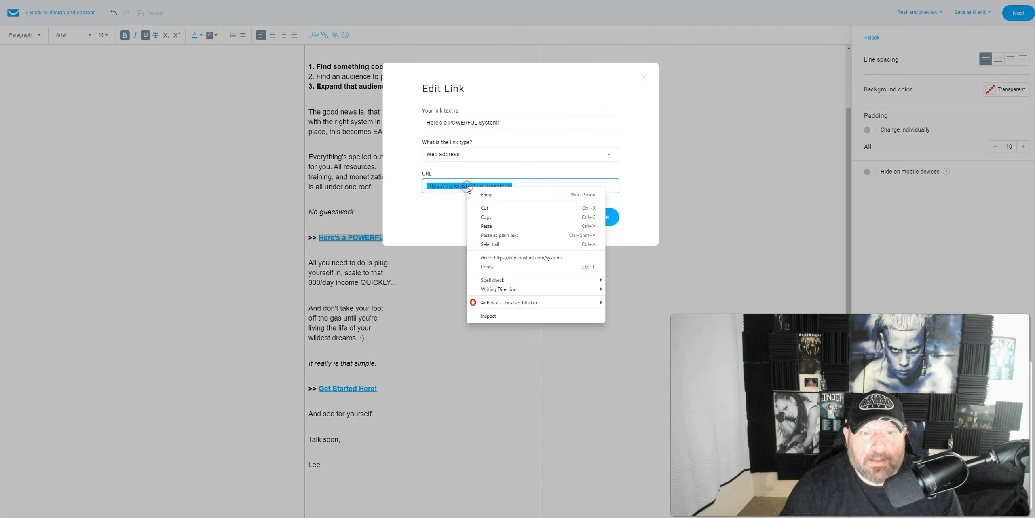
left_click(521, 258)
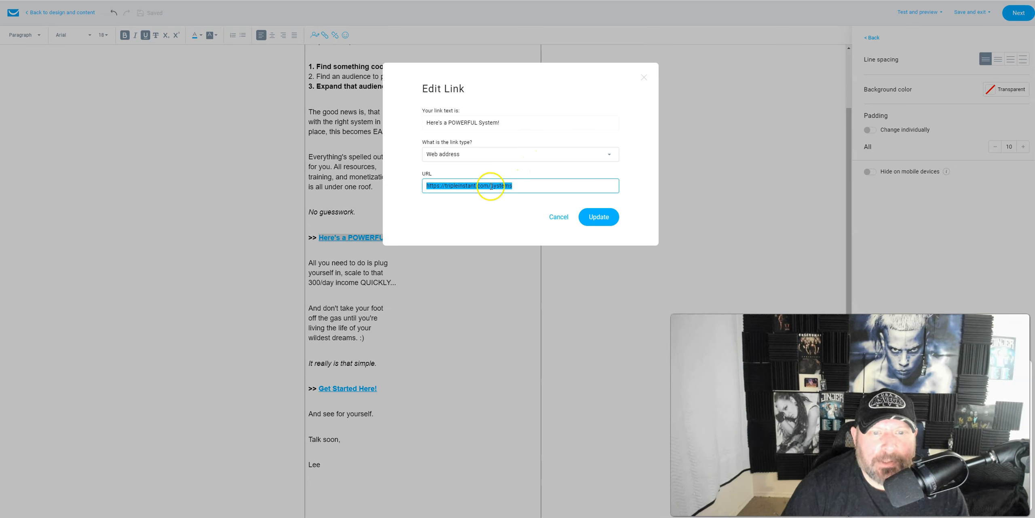
right_click(467, 185)
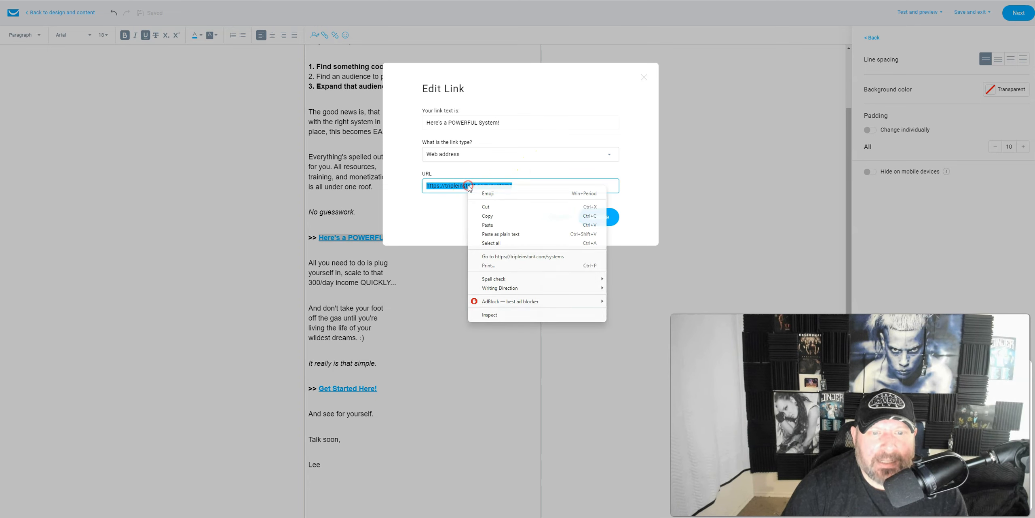
left_click(530, 258)
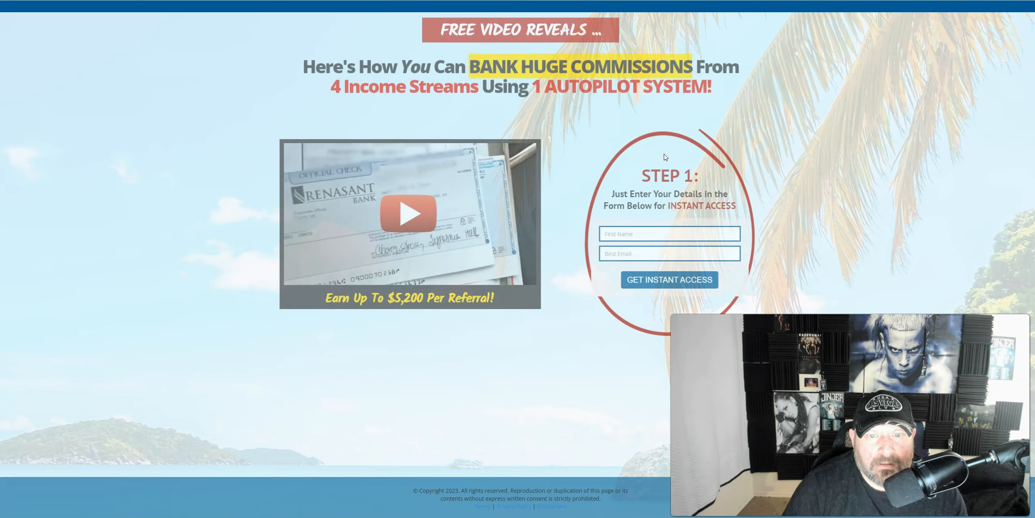
left_click(656, 1)
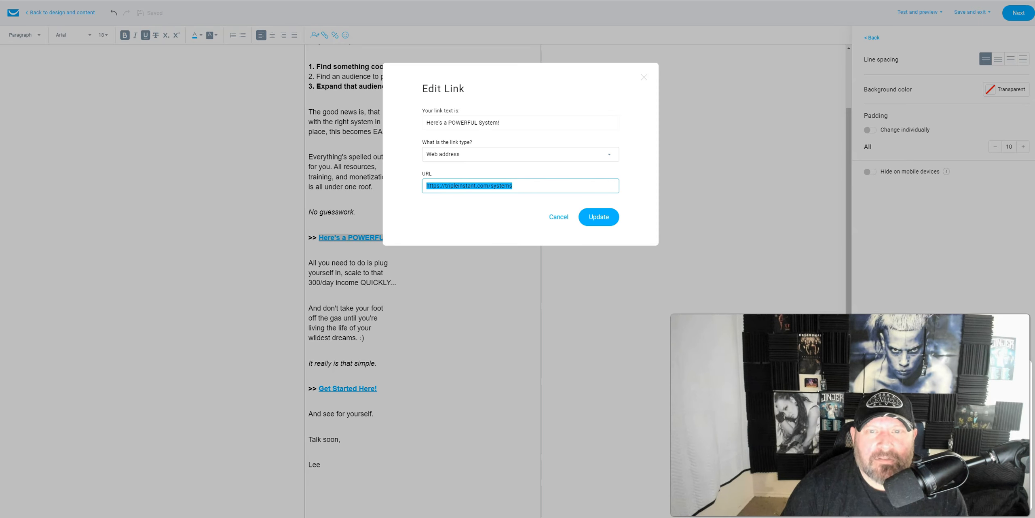
right_click(470, 187)
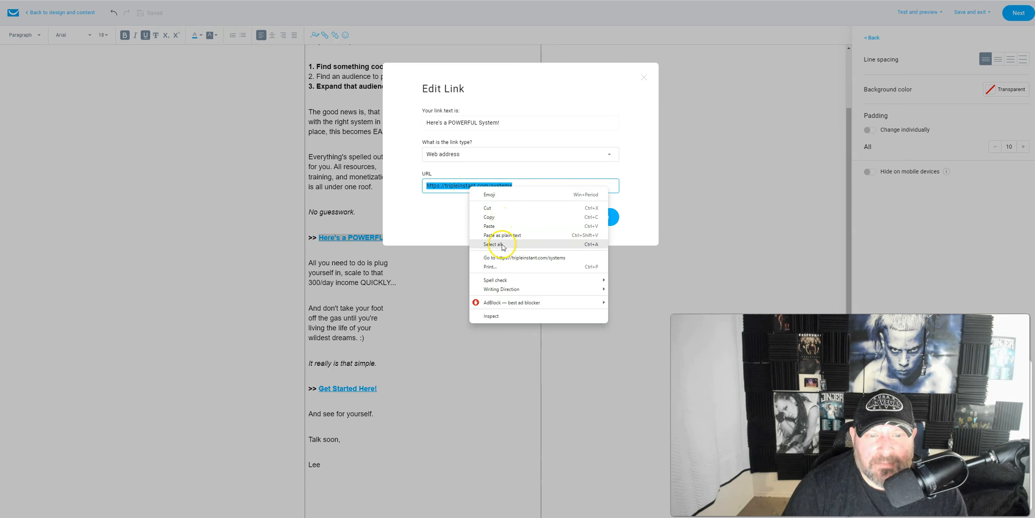
left_click(502, 258)
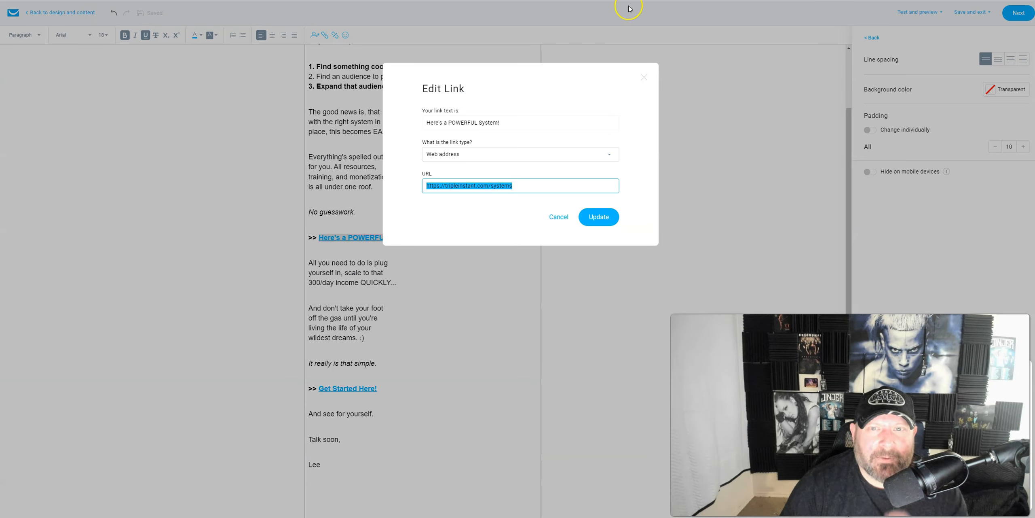
Step: Confirm the link settings of "Here's a POWERFUL System!" and finish editing the email's design, returning to the autoresponder setup
left_click(628, 0)
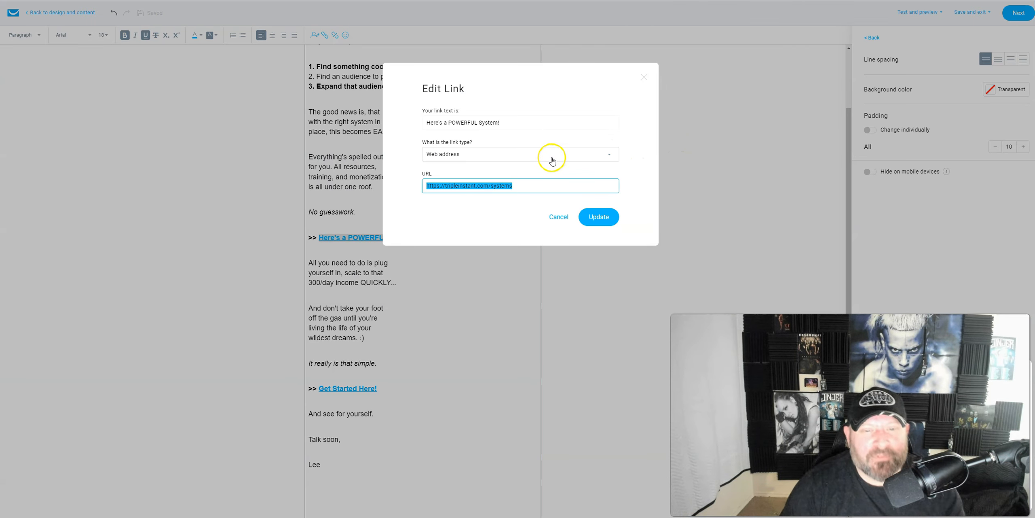
left_click(596, 215)
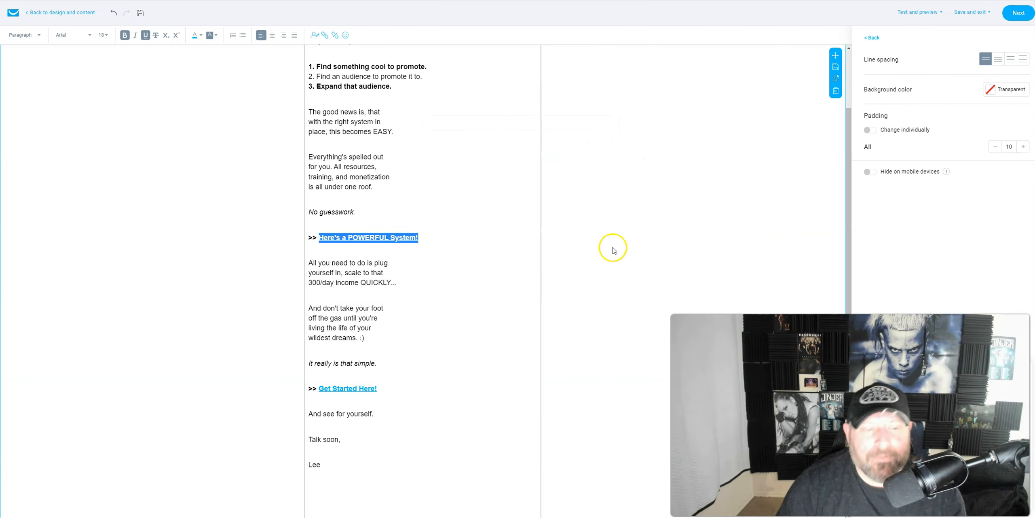
scroll(614, 251, "down", 2)
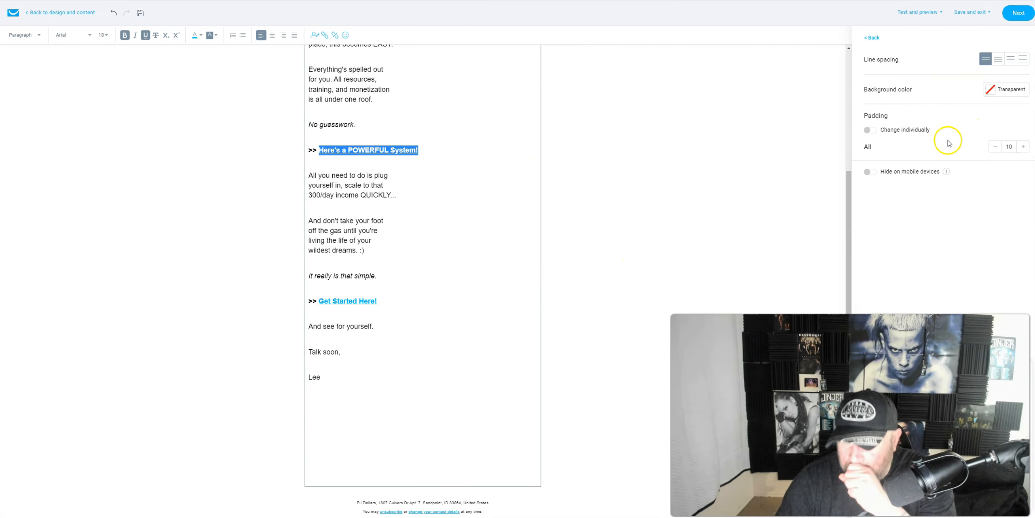
left_click(1019, 13)
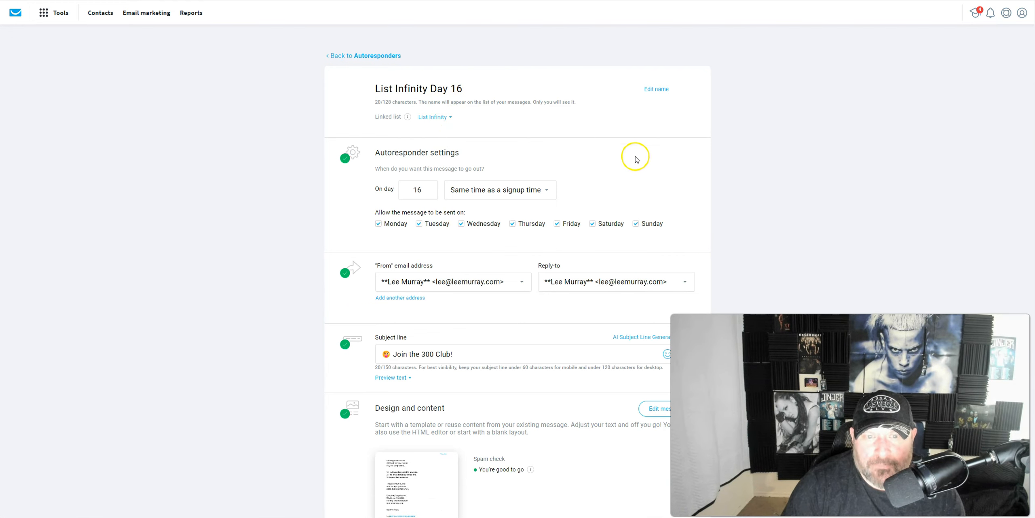
Step: Review the List Infinity Day 16 autoresponder's settings, then save and publish it
scroll(640, 178, "down", 5)
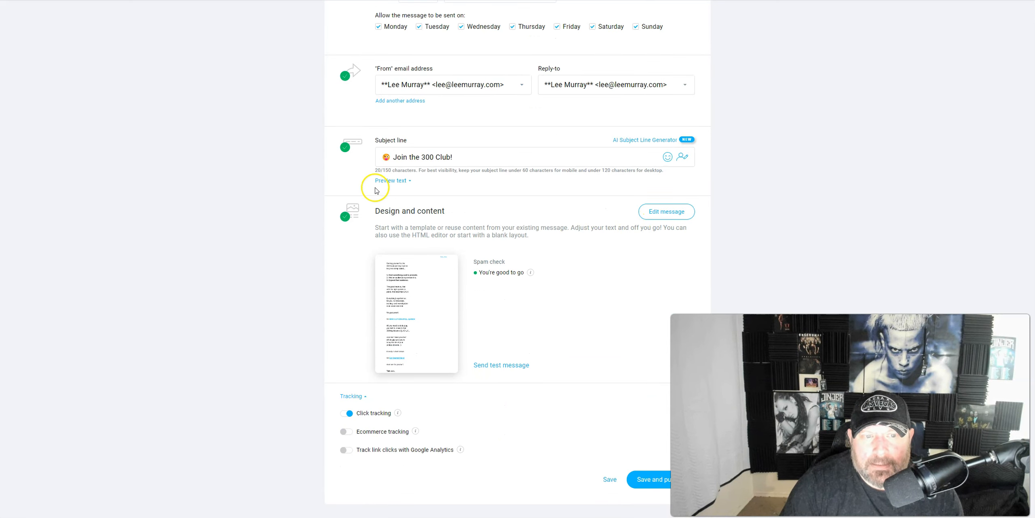
scroll(633, 322, "down", 1)
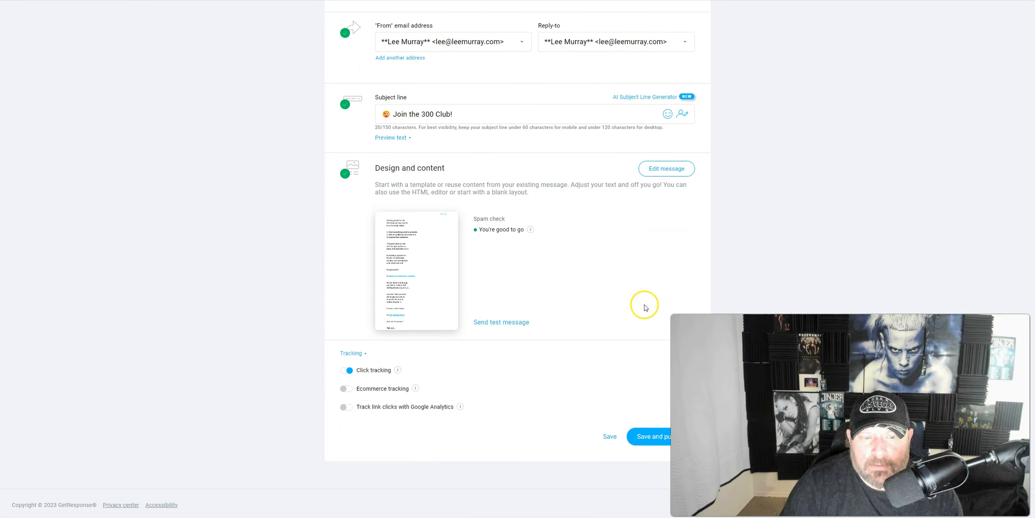
left_click(656, 435)
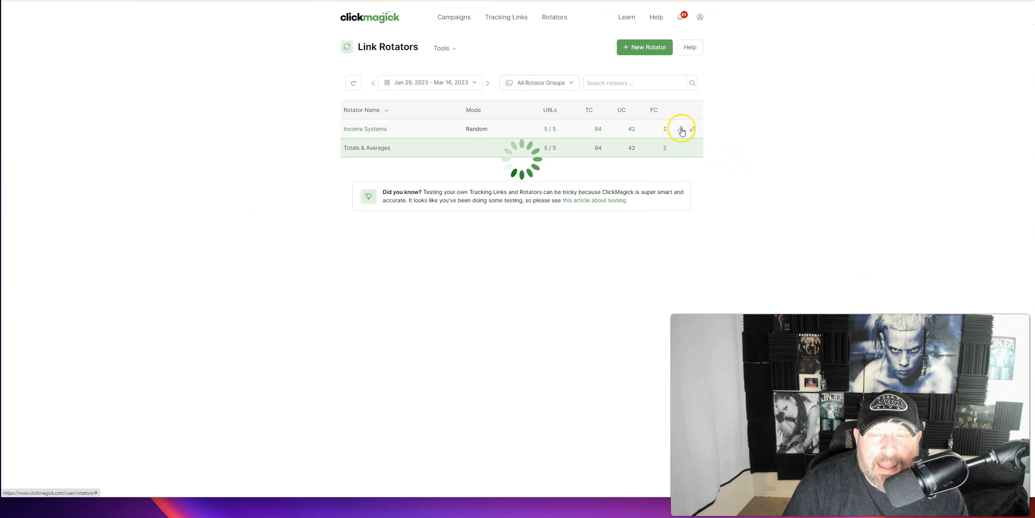
Step: In ClickMagick, show the URLs of the Income Systems rotator and set the Infinity Processing URL's status to Paused
left_click(681, 130)
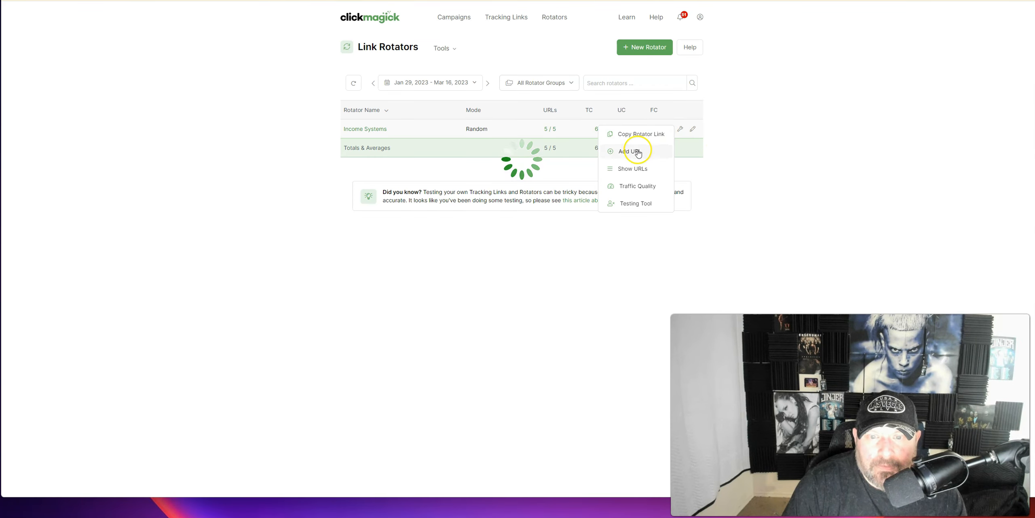
left_click(633, 169)
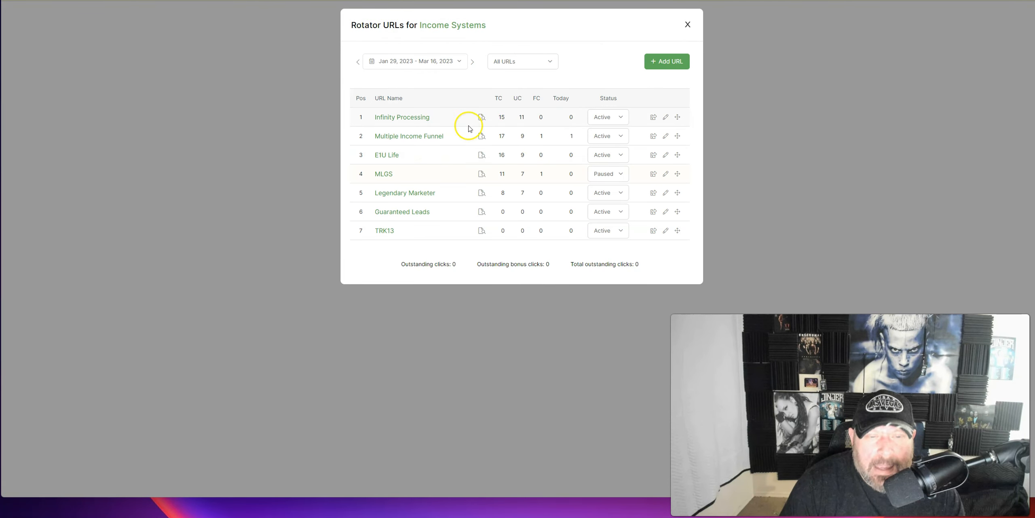
left_click(621, 118)
left_click(617, 150)
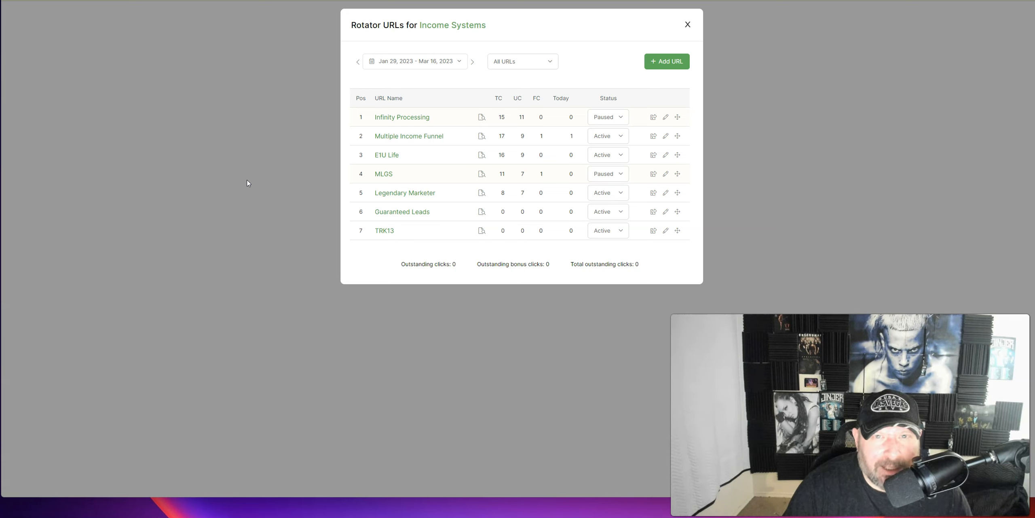
left_click(244, 195)
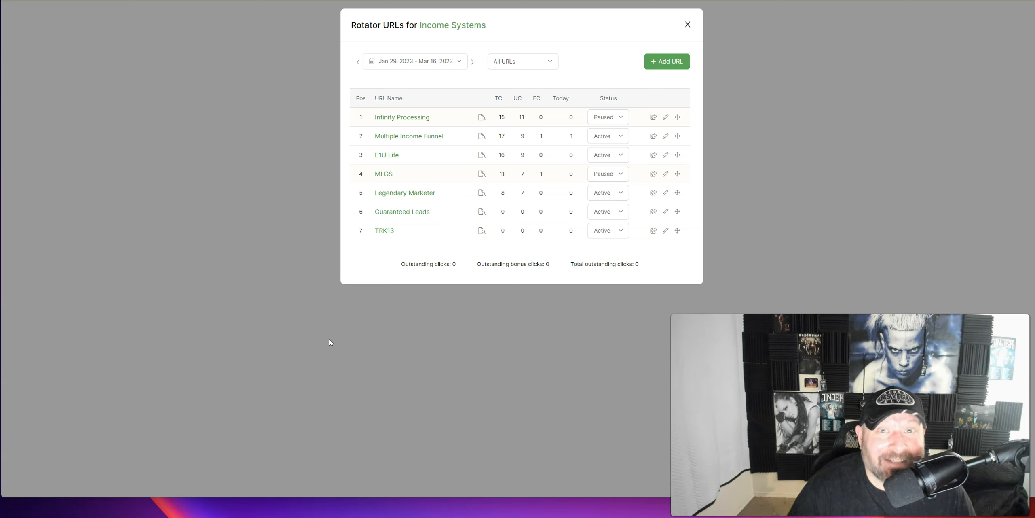
left_click(338, 342)
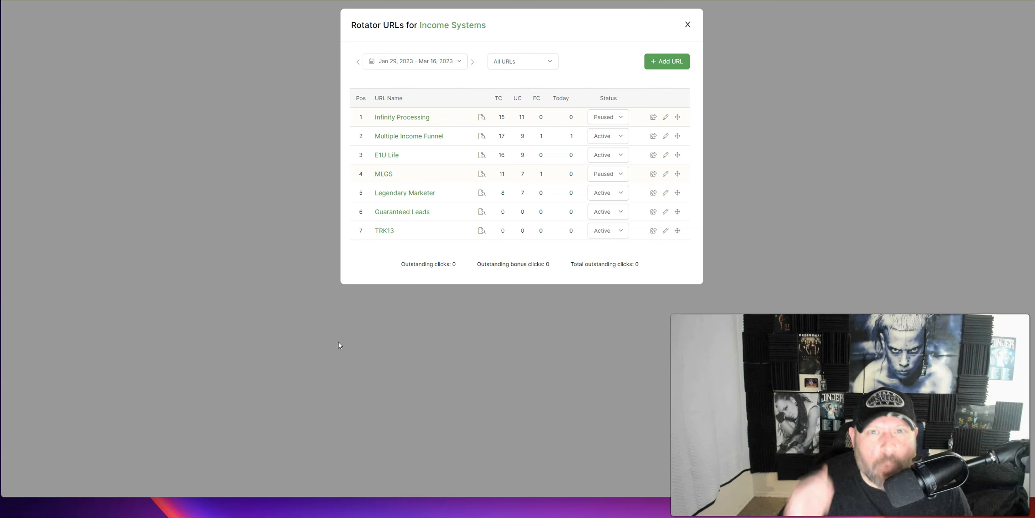